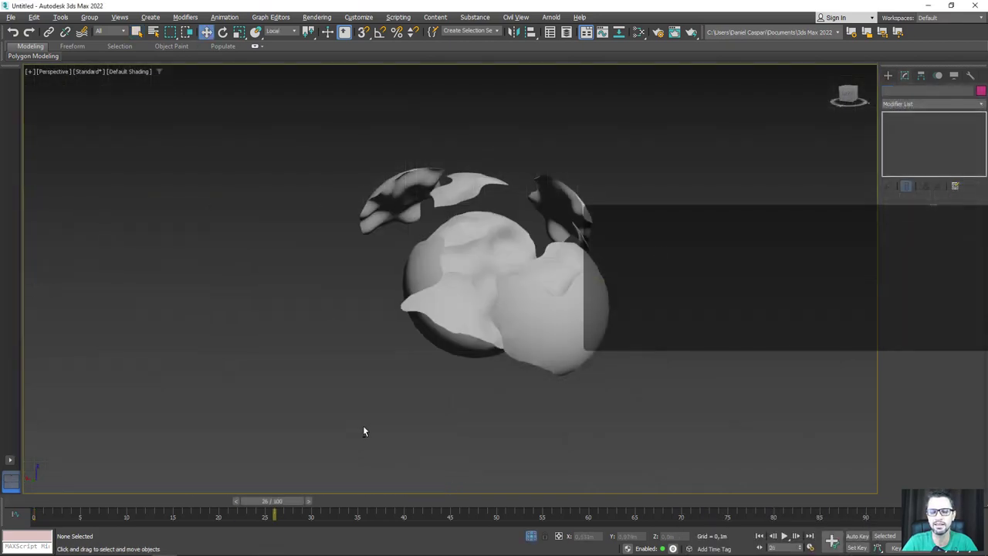
Reassemble the broken sphere at frame 0, then read and minimize the viewer's Notepad question.
mouse_move(363, 432)
middle_mouse_down("alt")
mouse_move(474, 437)
mouse_move(516, 463)
mouse_move(454, 475)
mouse_move(220, 435)
mouse_move(364, 445)
middle_mouse_up("alt")
left_click_drag(274, 507, 34, 509)
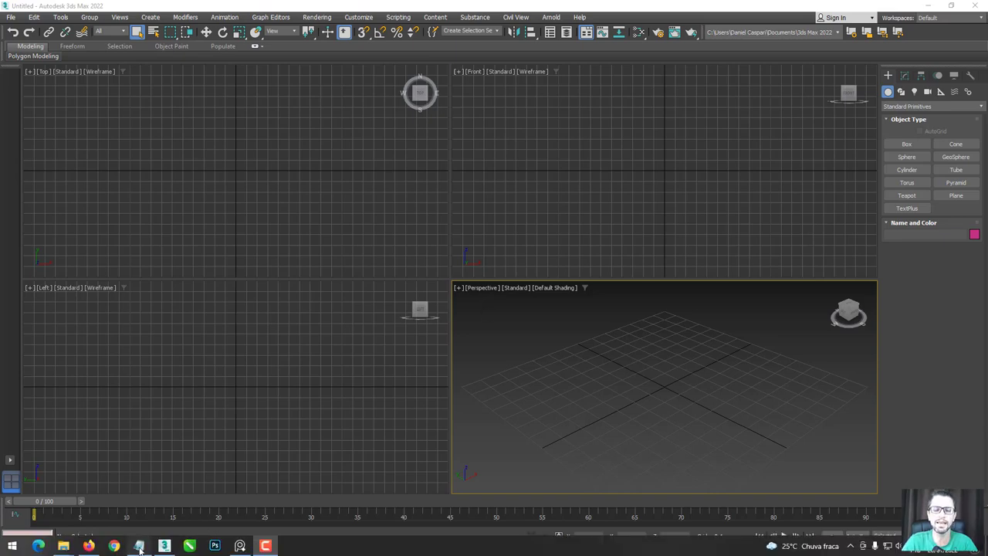
left_click(139, 546)
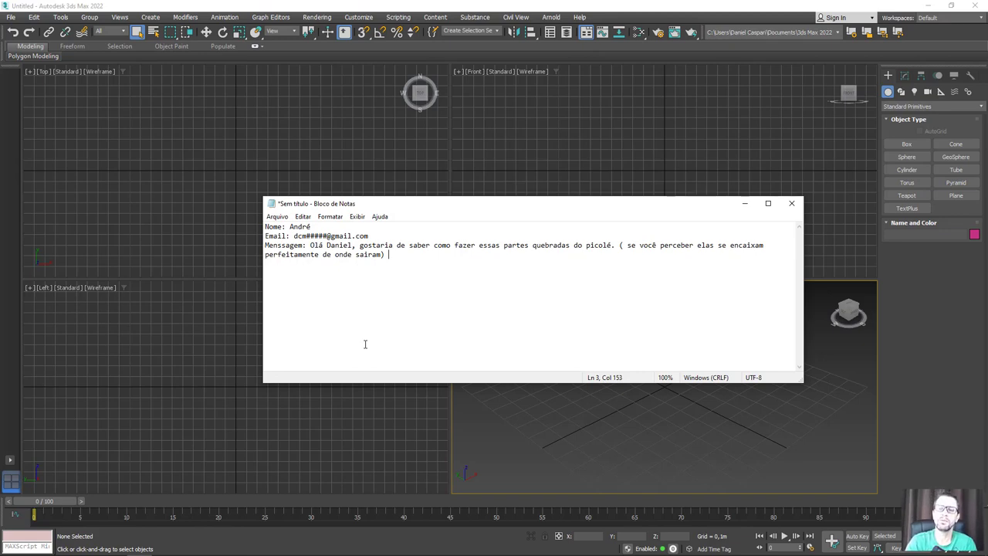
left_click(744, 203)
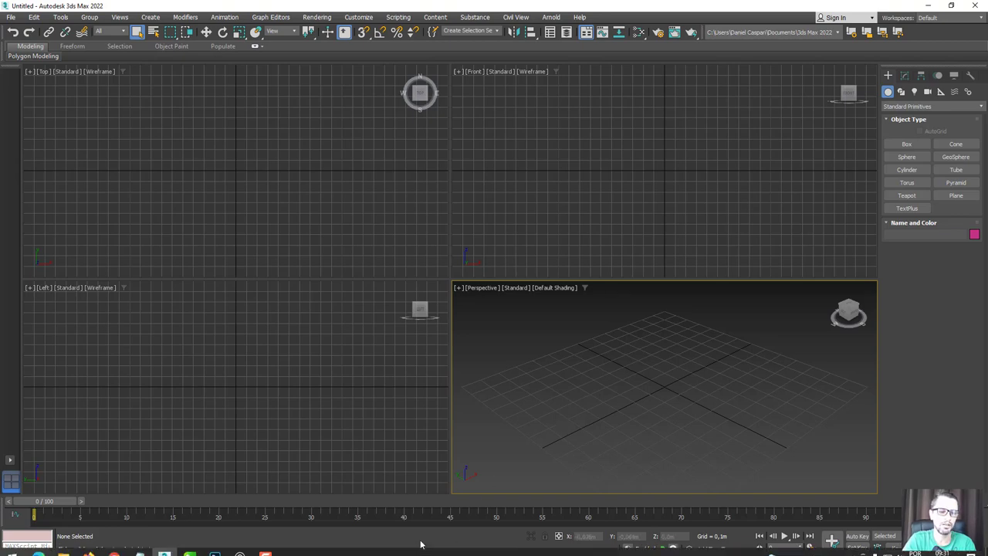
Browse the 'cobertura de picolé' image searches and preview the Freepik bitten chocolate-coated popsicle.
left_click(89, 546)
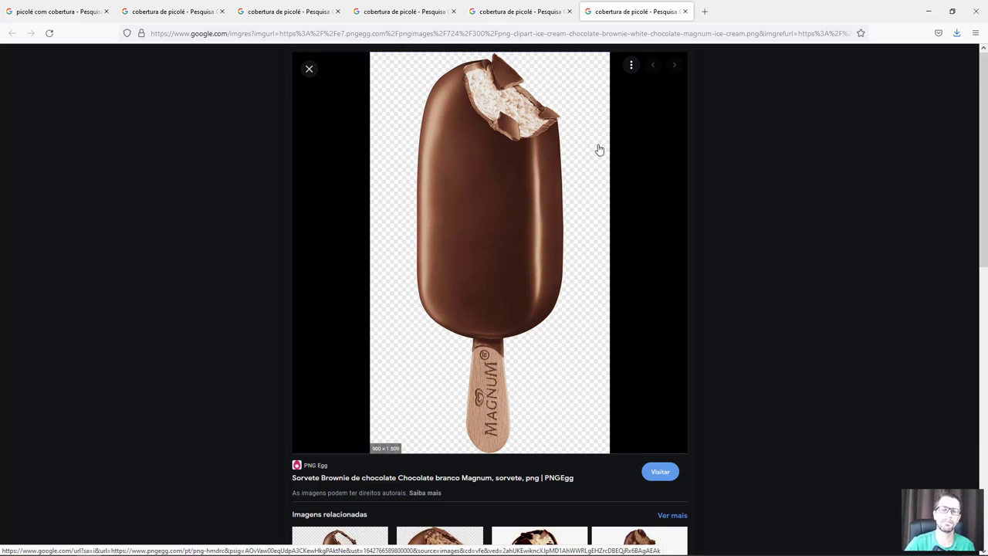
left_click(523, 12)
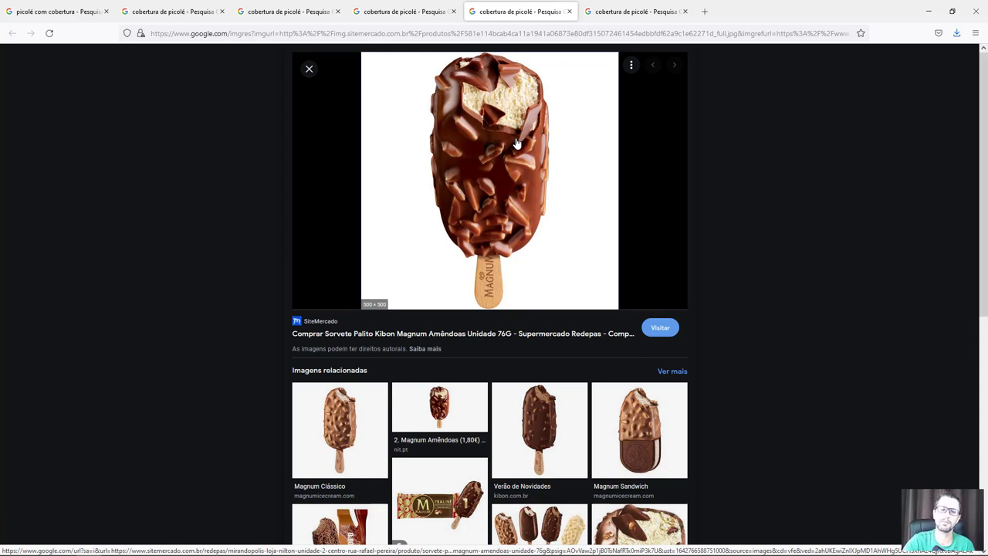
left_click(405, 14)
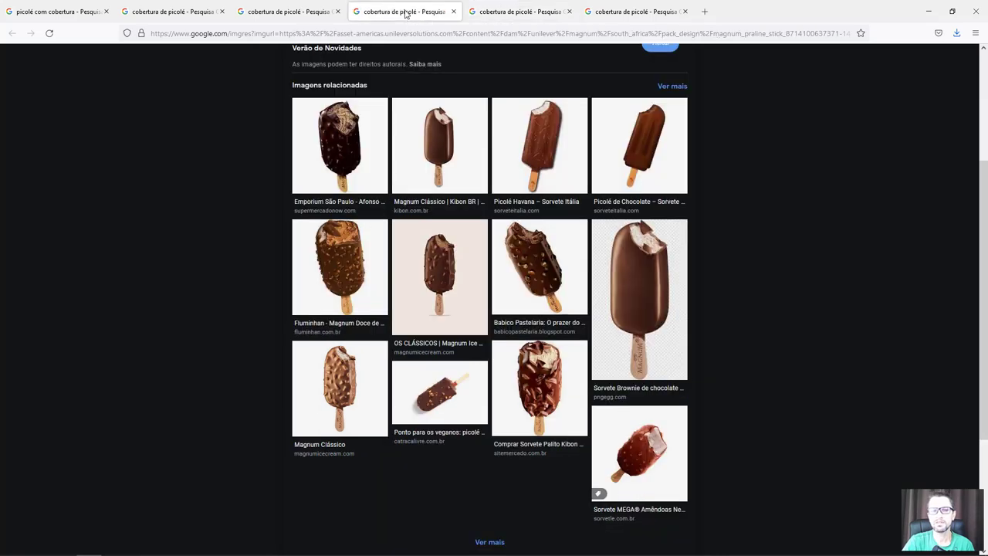
left_click(303, 15)
left_click(193, 17)
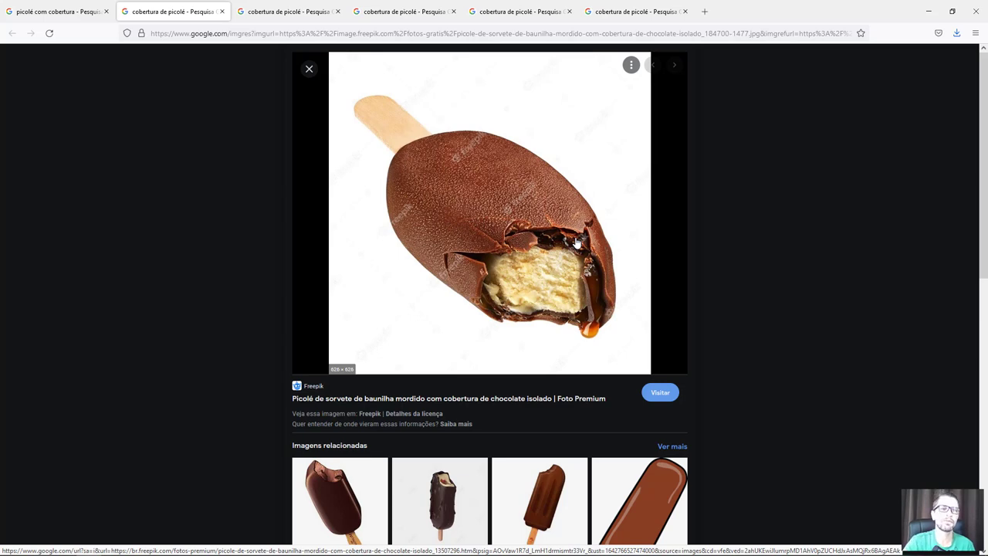
Revisit the 'picolé com cobertura' results, then return to the bitten Magnum image and 3ds Max.
left_click(69, 11)
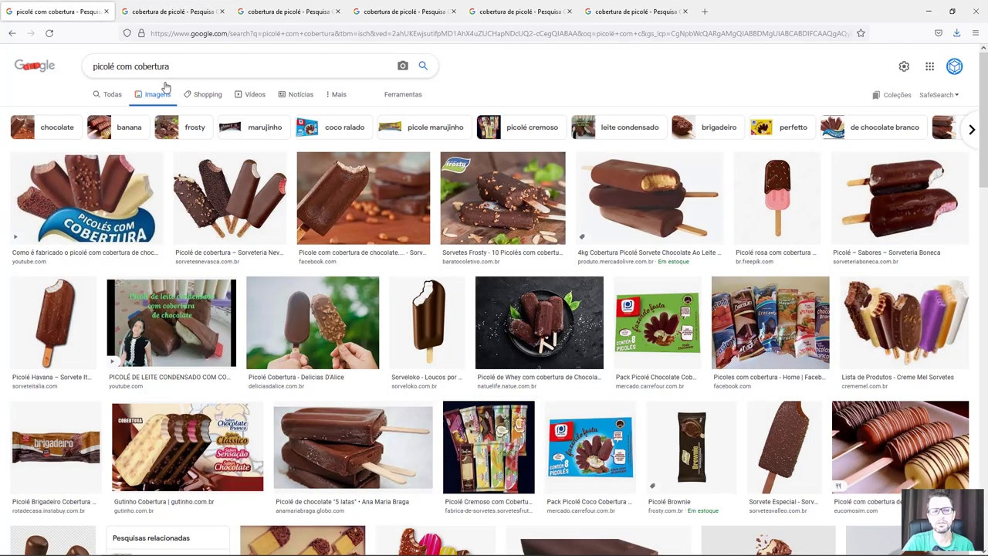
left_click(148, 66)
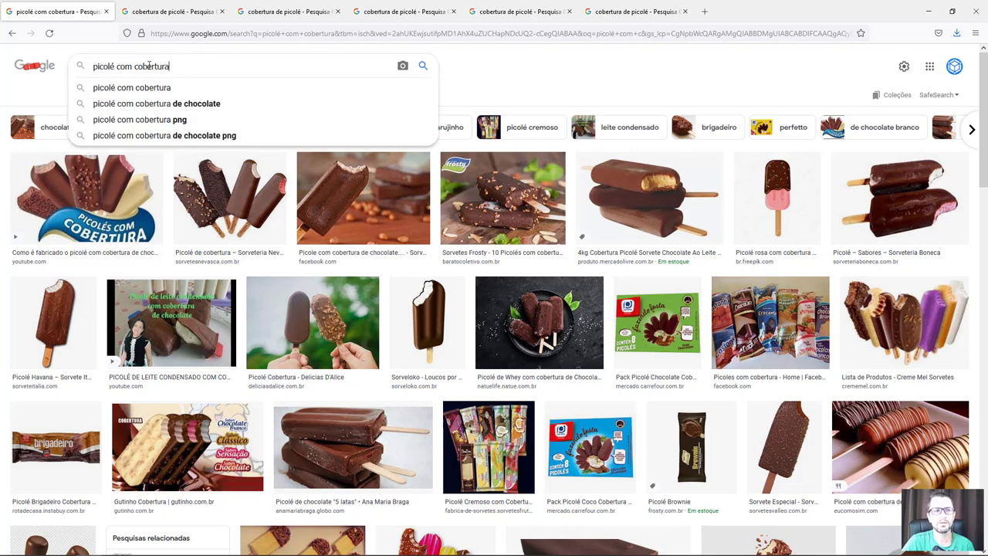
left_click_drag(172, 66, 88, 66)
left_click(186, 65)
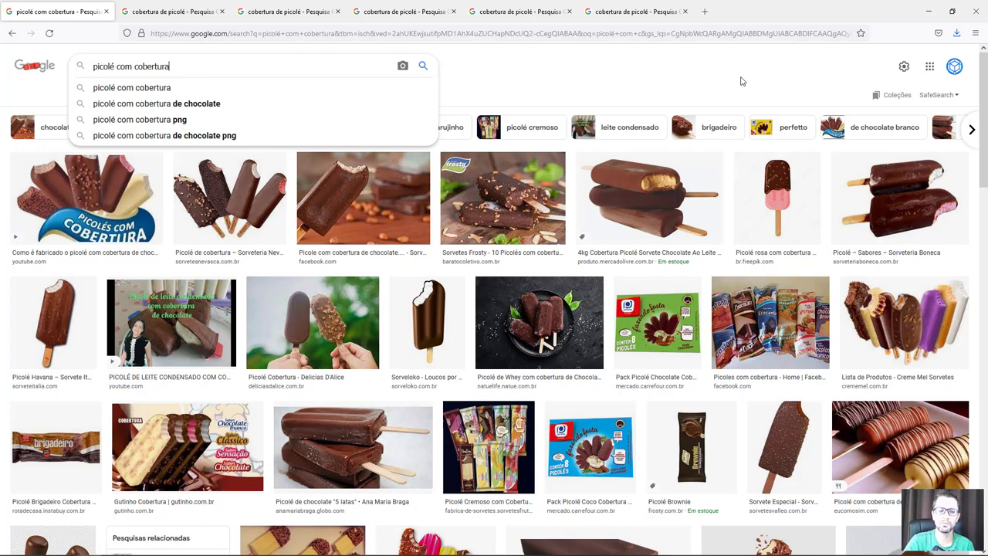
left_click(623, 12)
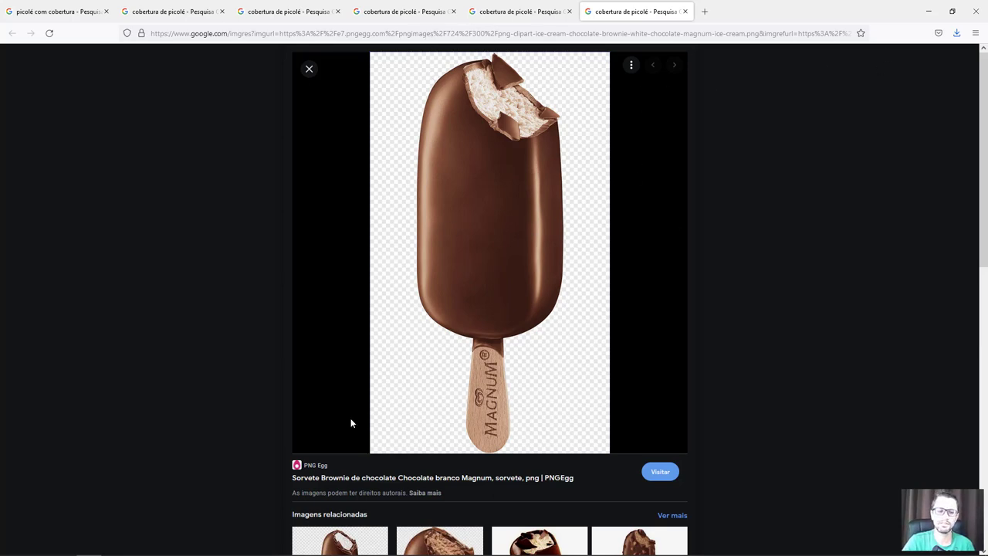
left_click(165, 546)
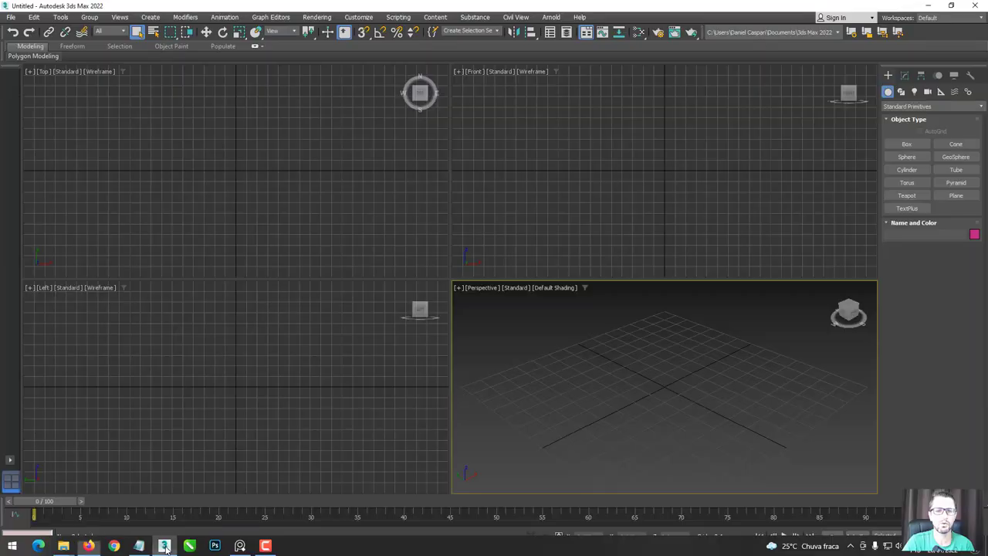
Float the bitten Magnum reference over the lower-left viewports, pin it on top, and zoom into its top.
left_click(240, 546)
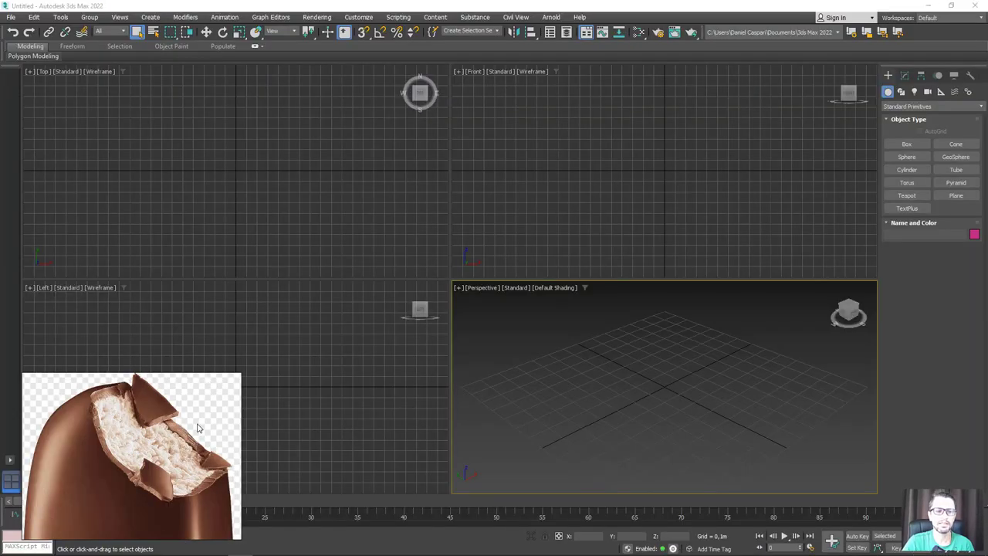
left_click_drag(197, 426, 197, 376)
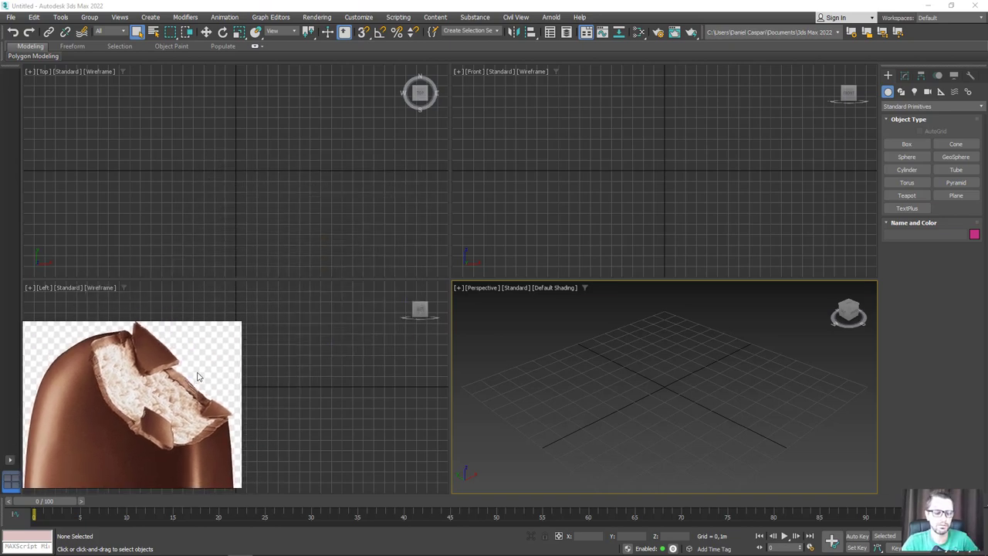
key("ctrl+shift+a")
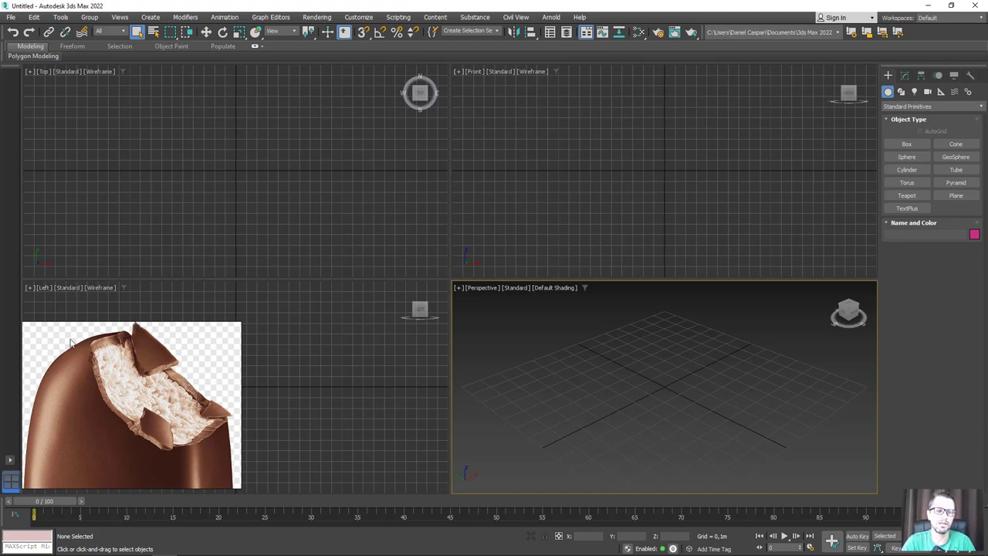
scroll(152, 397, "down", 3)
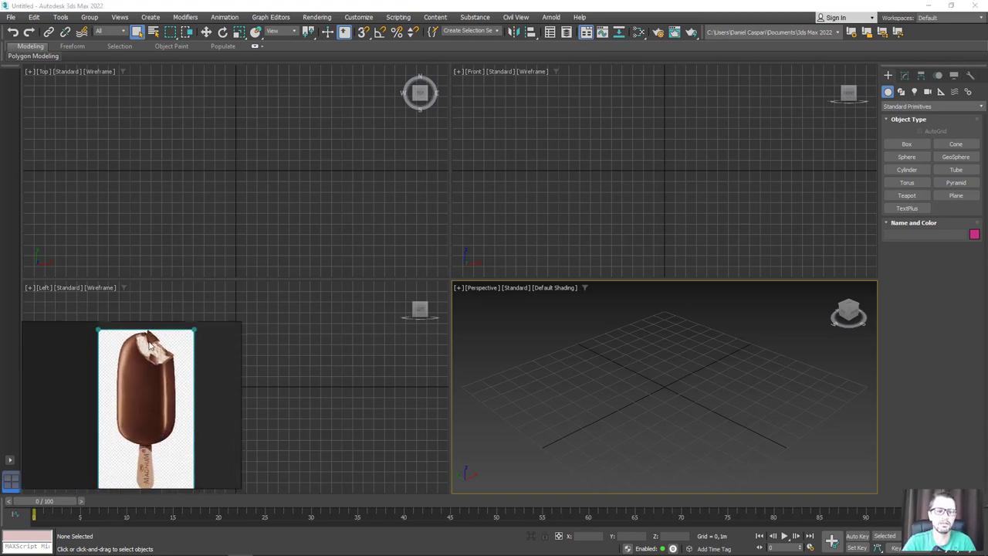
scroll(150, 345, "up", 2)
scroll(147, 371, "up", 2)
scroll(142, 395, "up", 1)
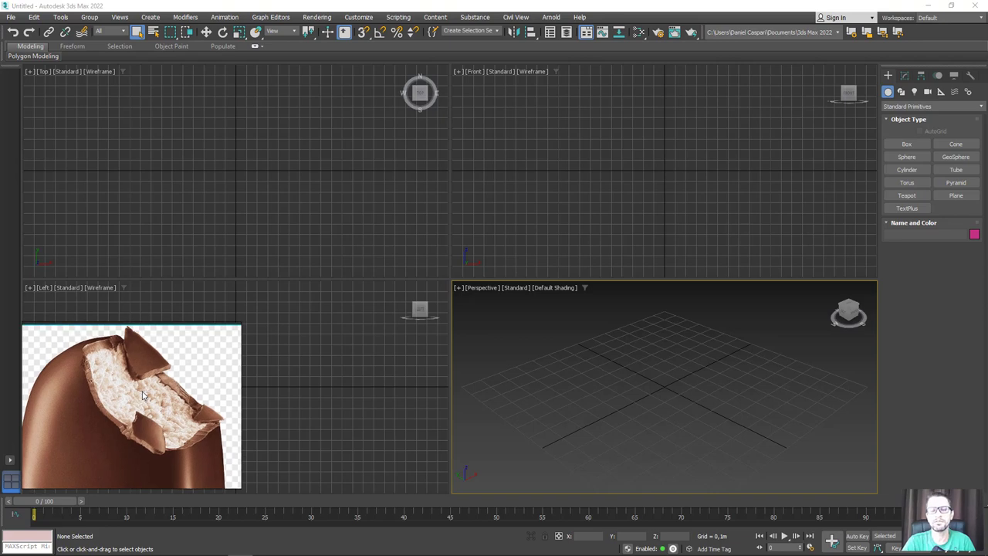
scroll(142, 395, "up", 1)
scroll(142, 395, "up", 1)
scroll(142, 396, "up", 1)
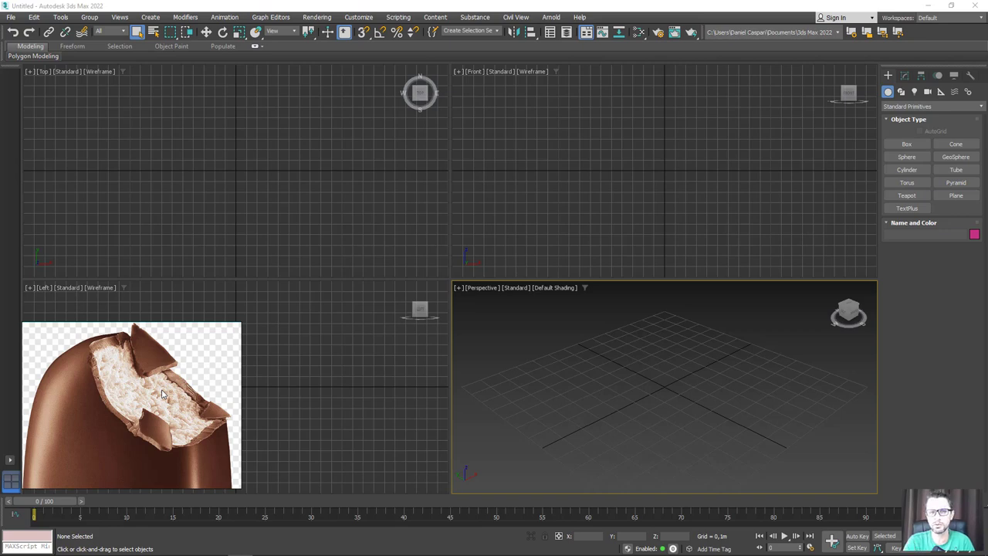
scroll(162, 394, "down", 3)
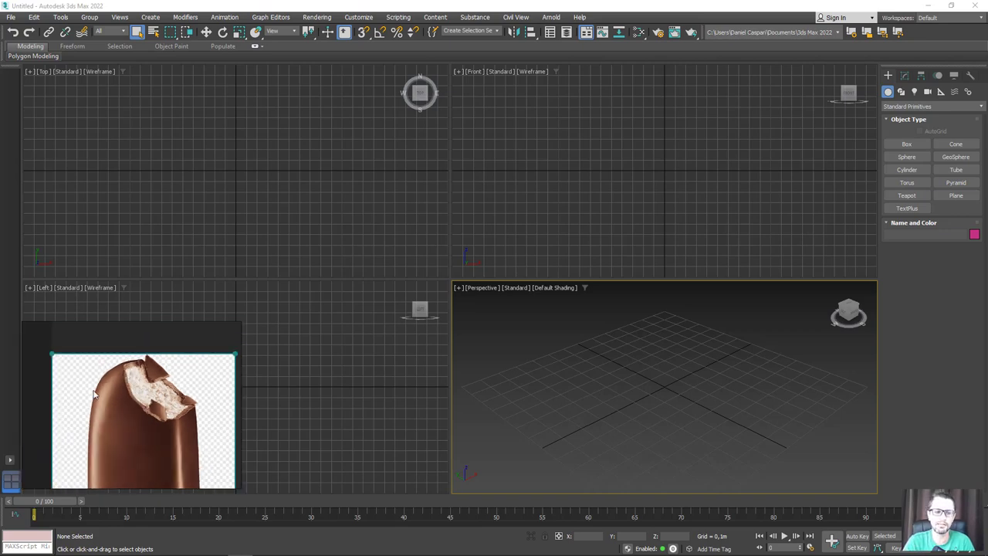
scroll(184, 405, "up", 2)
scroll(188, 400, "up", 1)
scroll(190, 401, "up", 1)
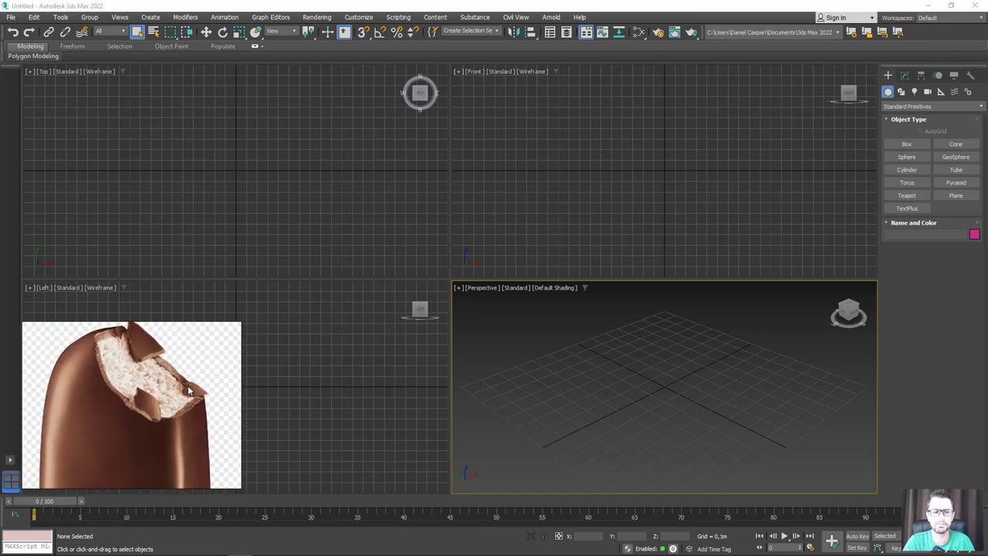
scroll(191, 402, "up", 1)
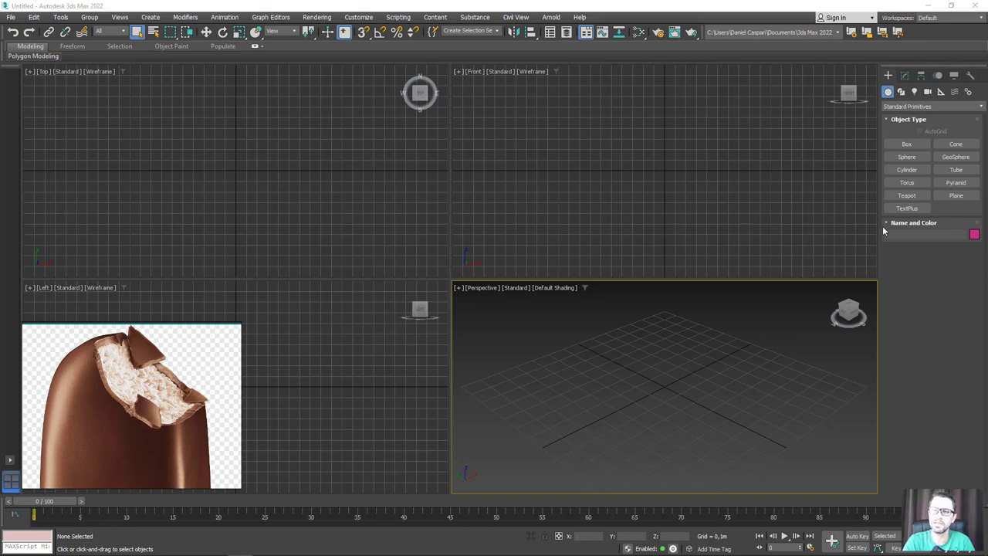
Create Box001, a tall 0.258 × 0.396 × 0.733 m box, in the Perspective viewport.
left_click(907, 144)
mouse_move(614, 399)
left_mouse_down()
mouse_move(669, 415)
mouse_move(703, 386)
left_mouse_up()
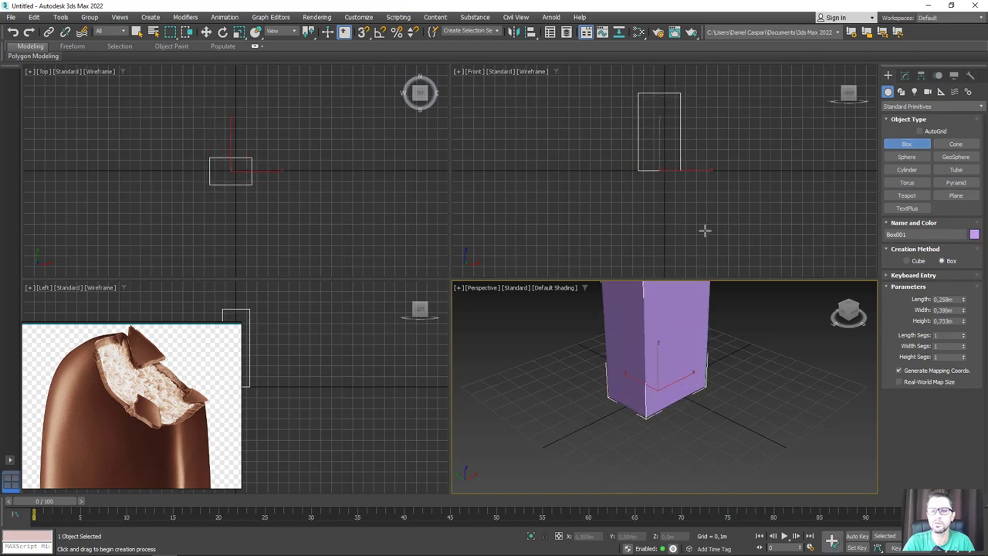
scroll(723, 392, "down", 3)
middle_click_drag(723, 392, 685, 386)
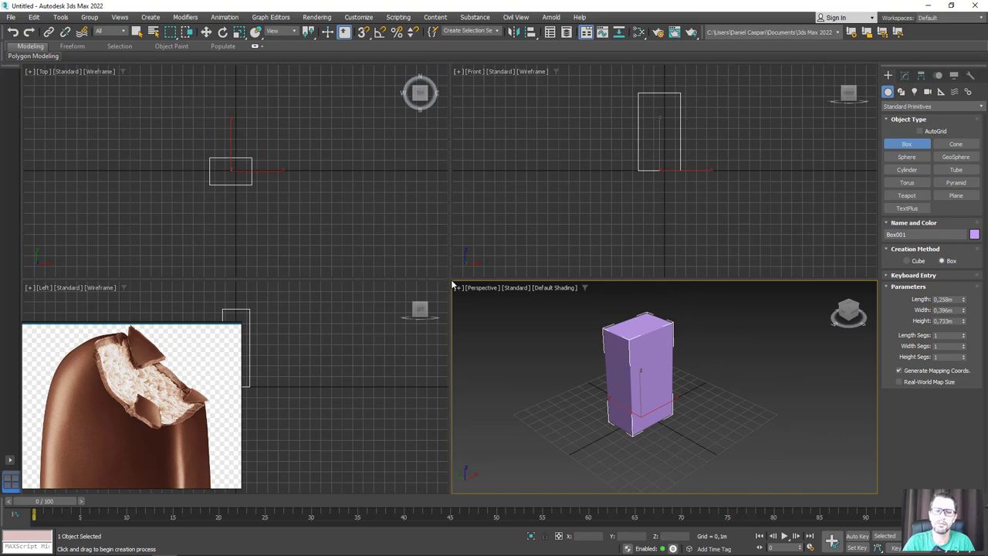
Enlarge the Perspective viewport and resize the reference image to show the whole bar.
left_click_drag(452, 284, 288, 125)
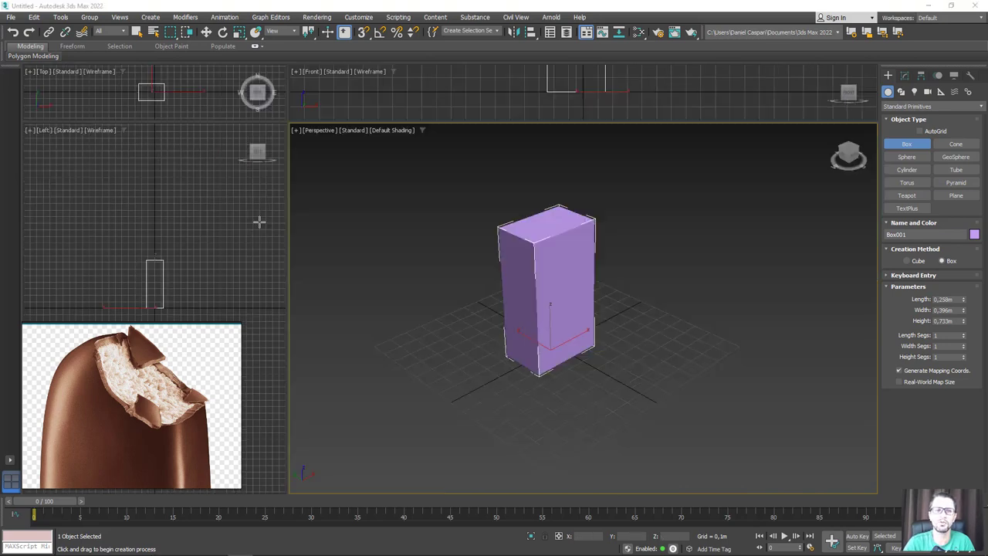
scroll(196, 358, "up", 3)
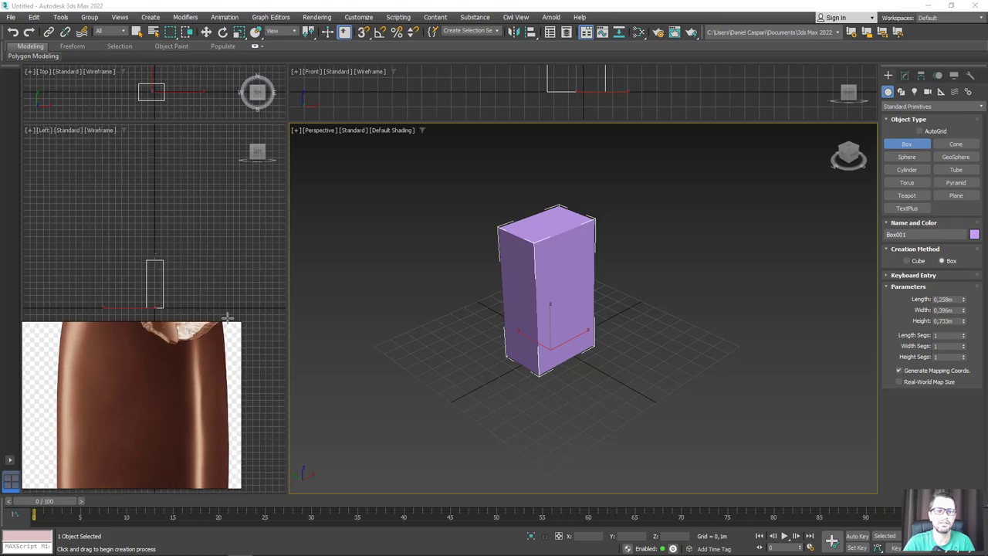
left_click_drag(227, 316, 252, 253)
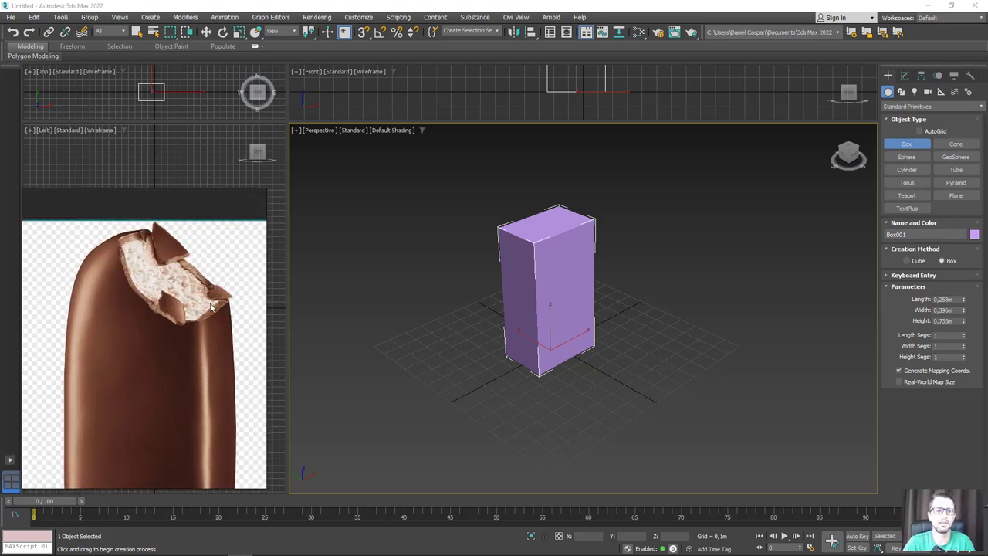
scroll(212, 306, "down", 1)
scroll(533, 329, "up", 1)
scroll(562, 306, "up", 1)
scroll(594, 301, "up", 1)
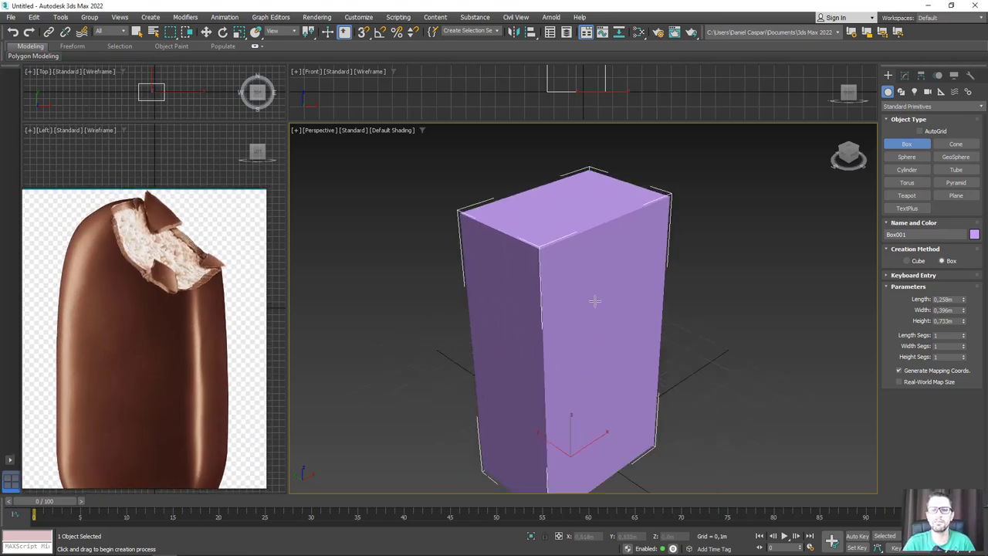
scroll(595, 301, "down", 2)
middle_click_drag(586, 289, 625, 291)
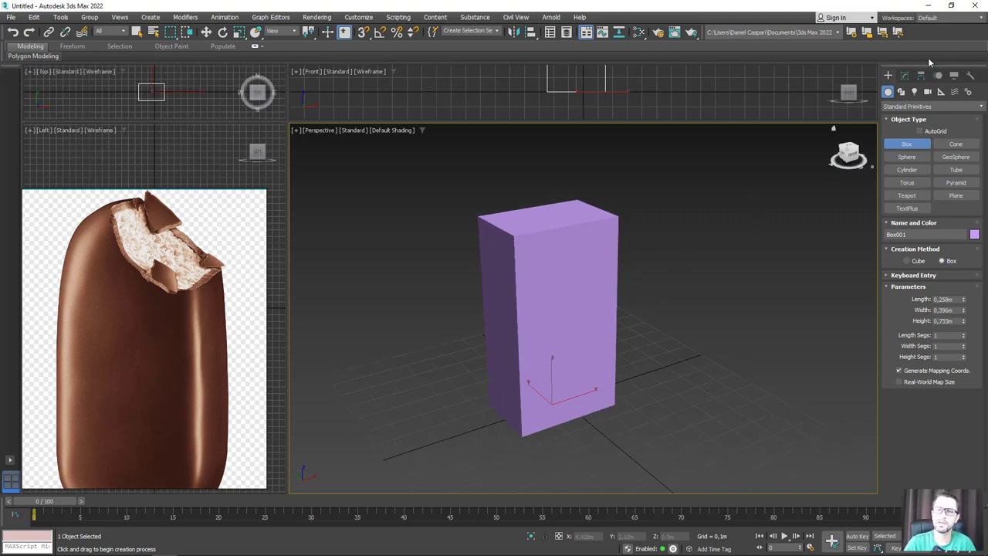
Toggle wireframe and edged-faces display to inspect Box001's shading.
left_click(905, 75)
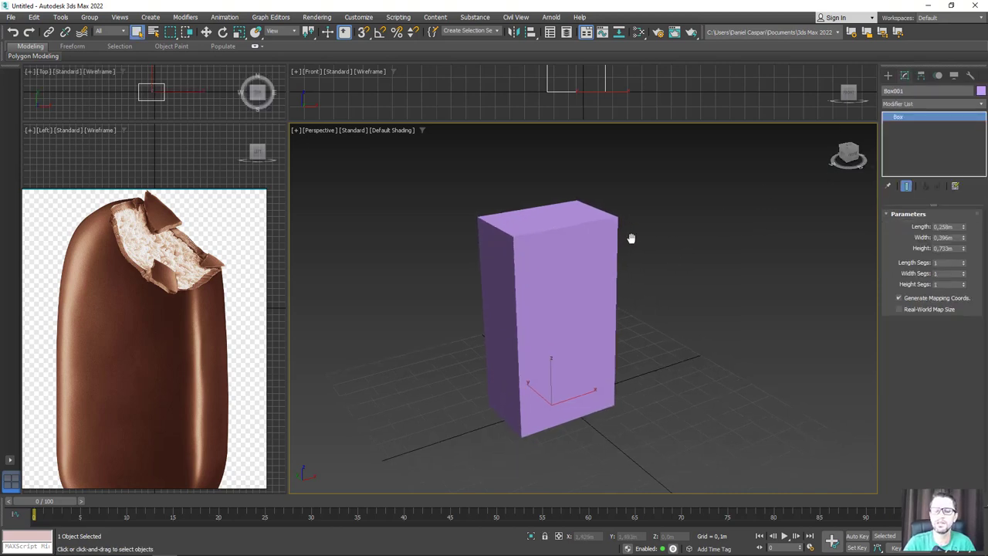
key("F3")
key("F4")
scroll(540, 246, "up", 2)
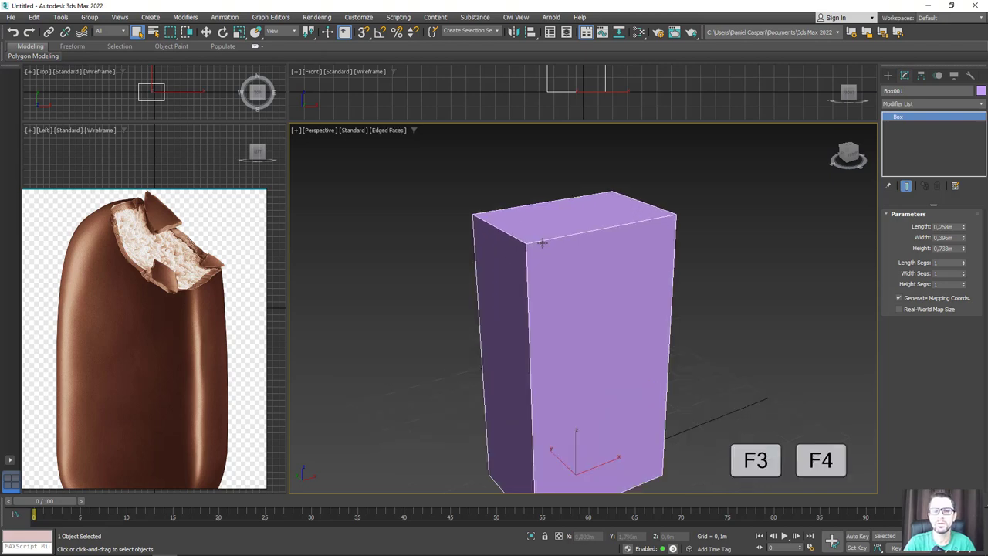
middle_click_drag(591, 260, 587, 223)
key("F3")
key("F3")
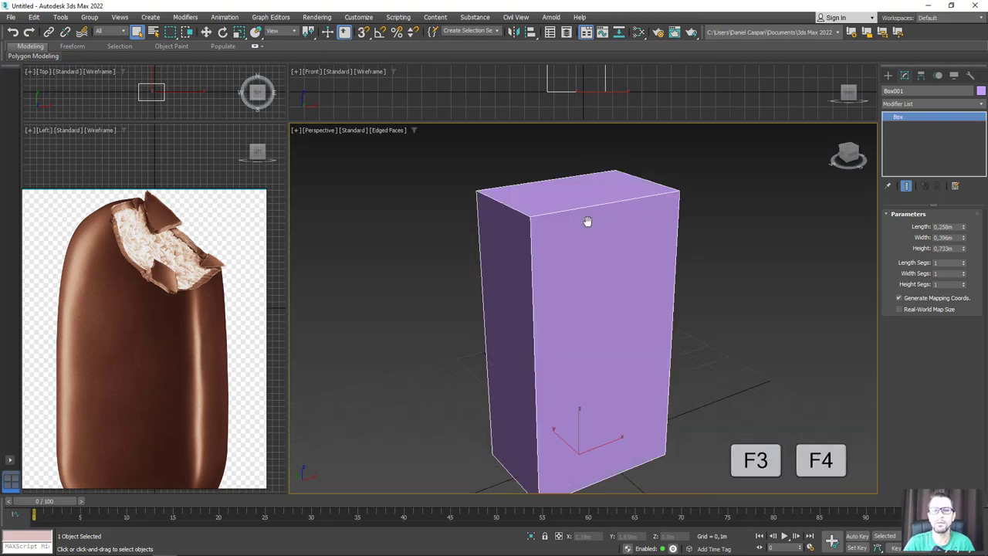
key("F4")
key("F4")
key("F3")
key("F3")
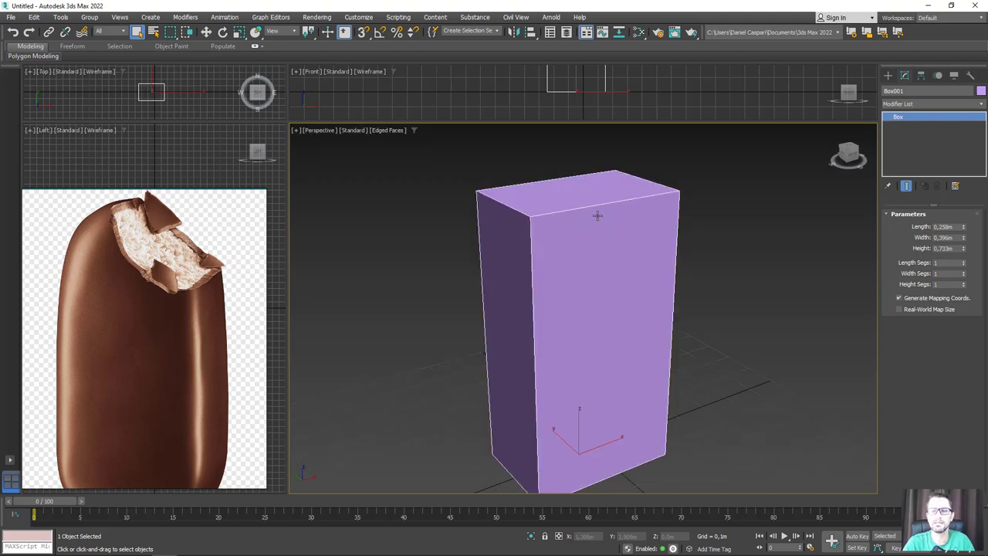
Apply a TurboSmooth modifier to Box001.
left_click(975, 105)
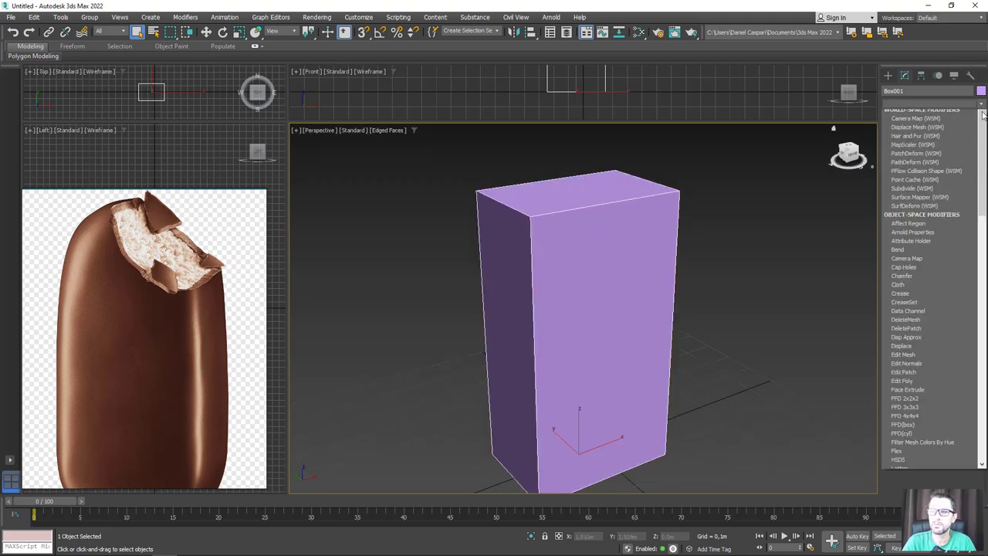
left_click_drag(979, 178, 979, 429)
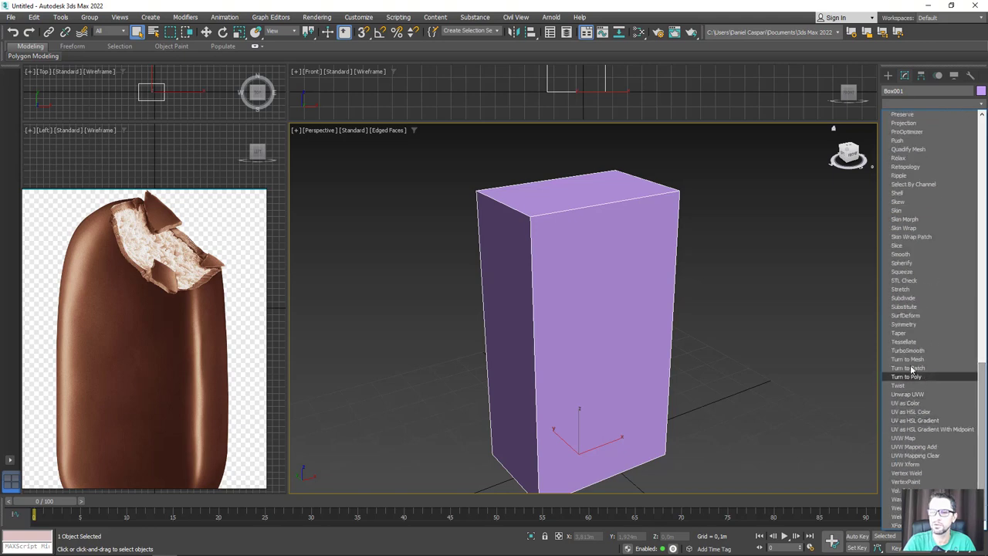
left_click(909, 351)
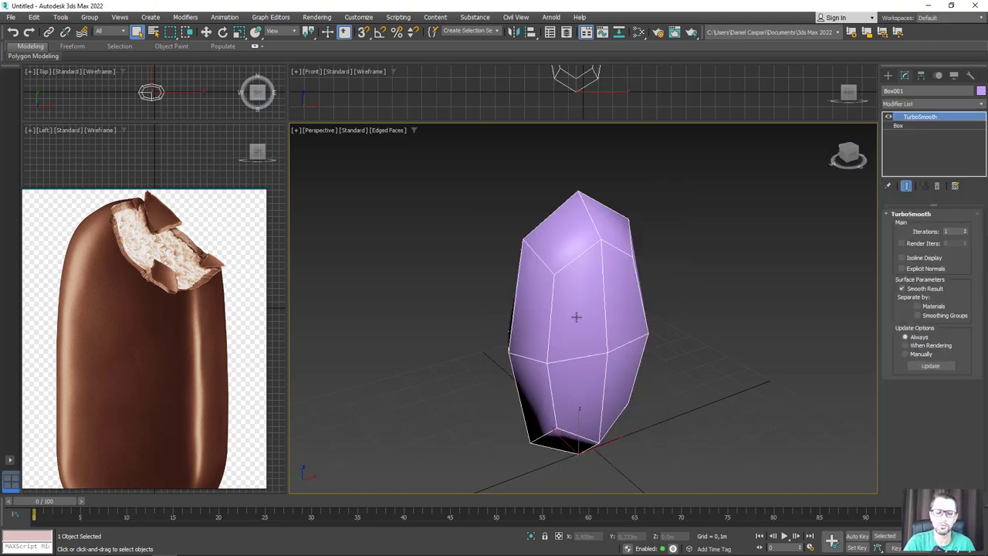
middle_click_drag(584, 320, 625, 322, "alt")
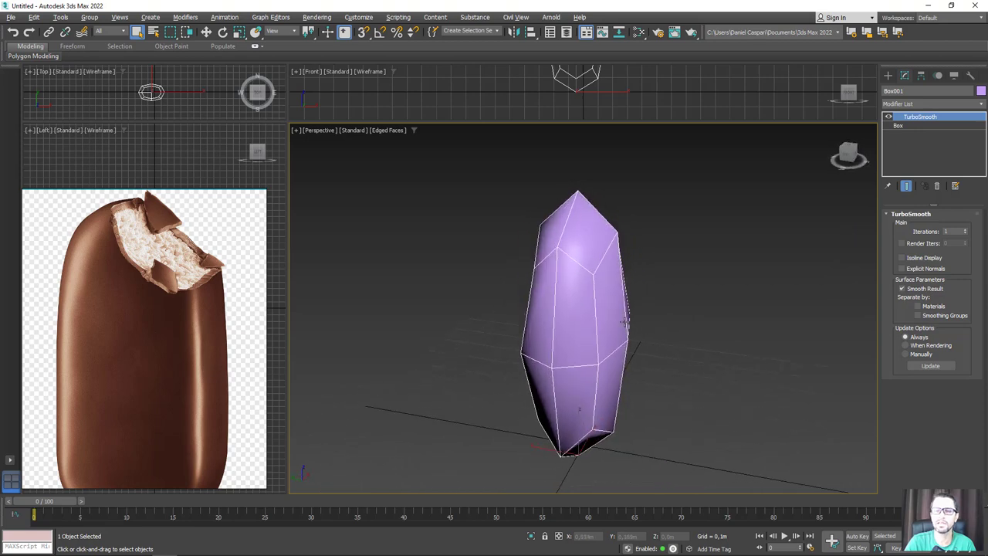
With TurboSmooth off, raise the box to 3 length, 3 width and 5 height segments.
left_click(907, 126)
left_click(888, 117)
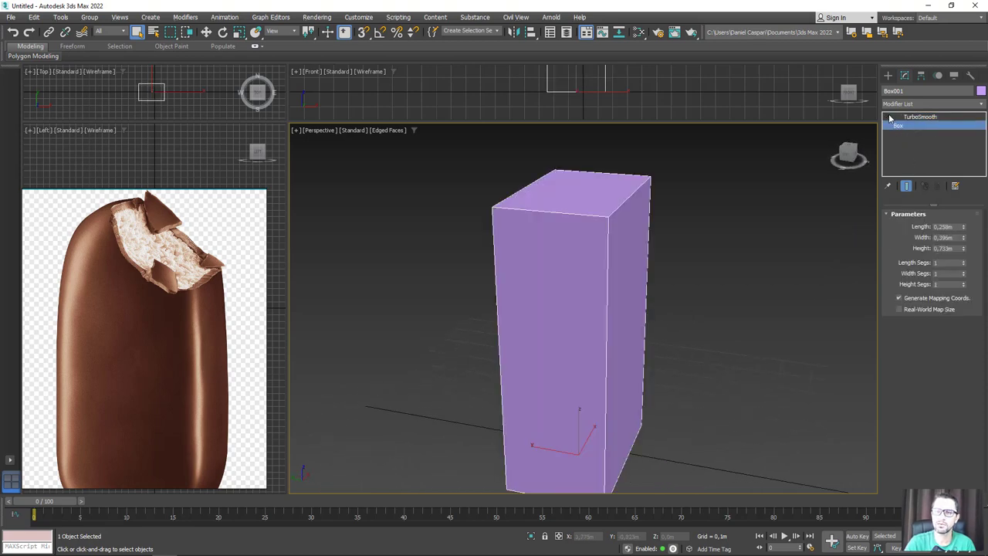
left_click(963, 262)
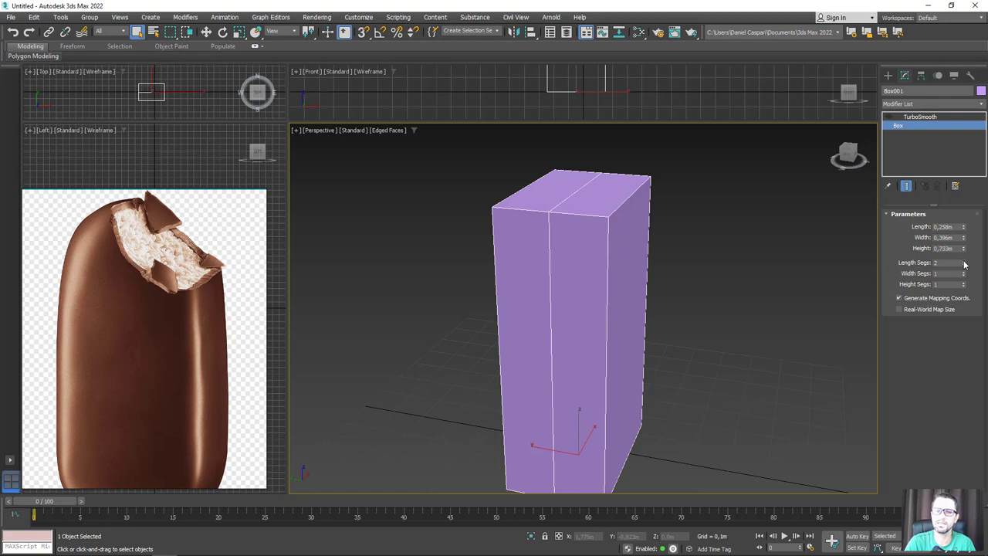
left_click(963, 262)
left_click(962, 271)
left_click(963, 271)
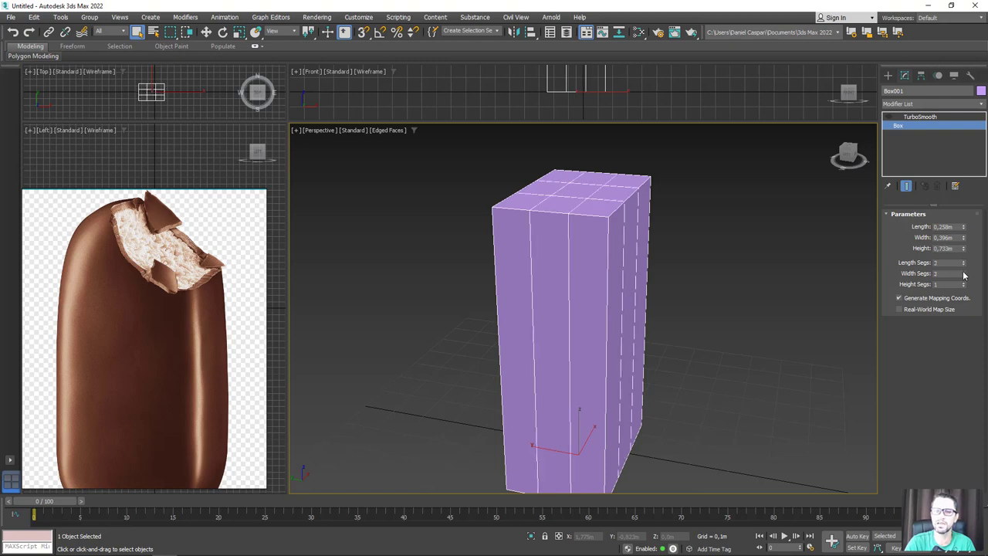
left_click(963, 282)
left_click(963, 282)
left_click(963, 282)
left_click(963, 283)
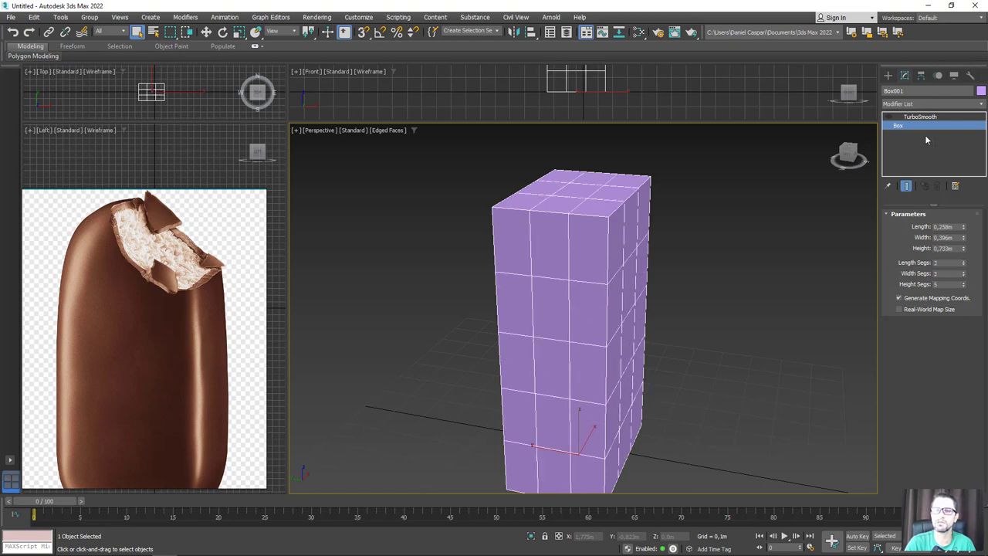
left_click(917, 117)
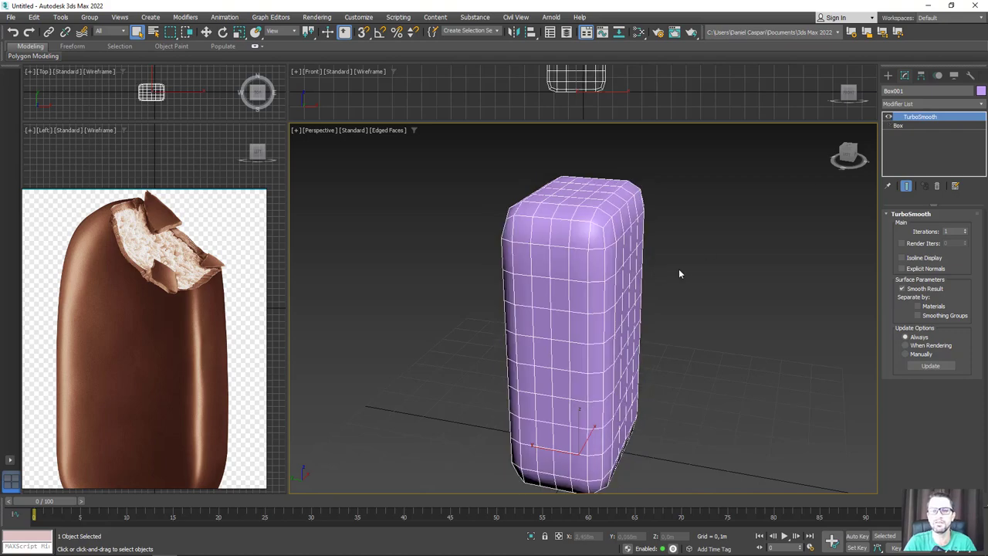
Reduce the box to 2 width and 1 length segments, keeping height at 5.
mouse_move(678, 273)
middle_mouse_down("alt")
mouse_move(656, 269)
mouse_move(645, 245)
middle_mouse_up("alt")
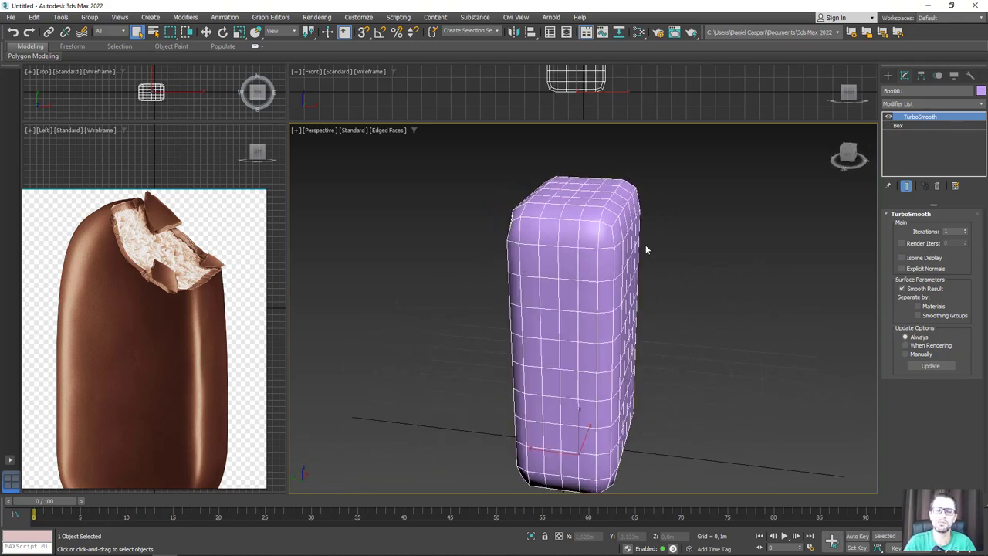
left_click(897, 126)
left_click(963, 276)
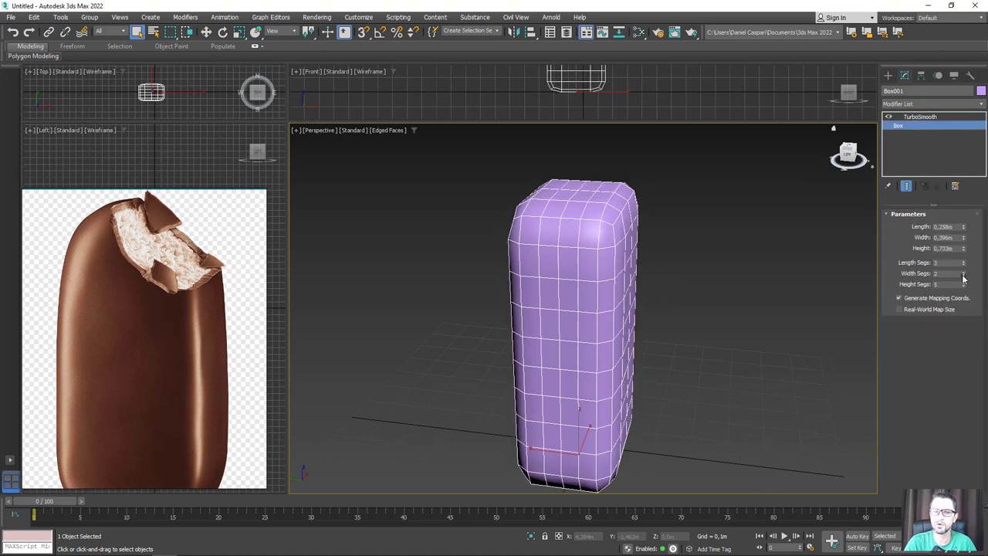
left_click(963, 268)
left_click(963, 268)
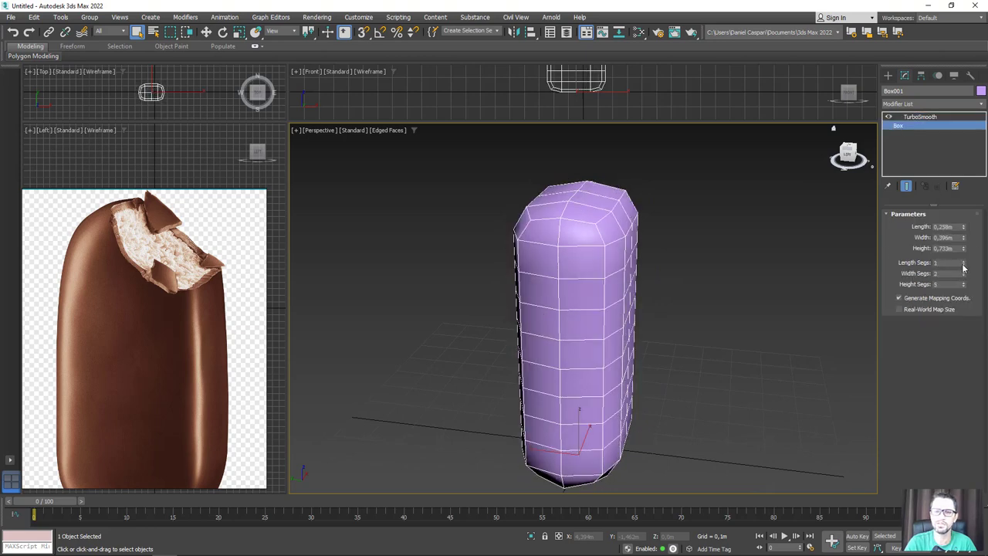
mouse_move(772, 270)
middle_mouse_down("alt")
mouse_move(674, 250)
mouse_move(700, 271)
middle_mouse_up("alt")
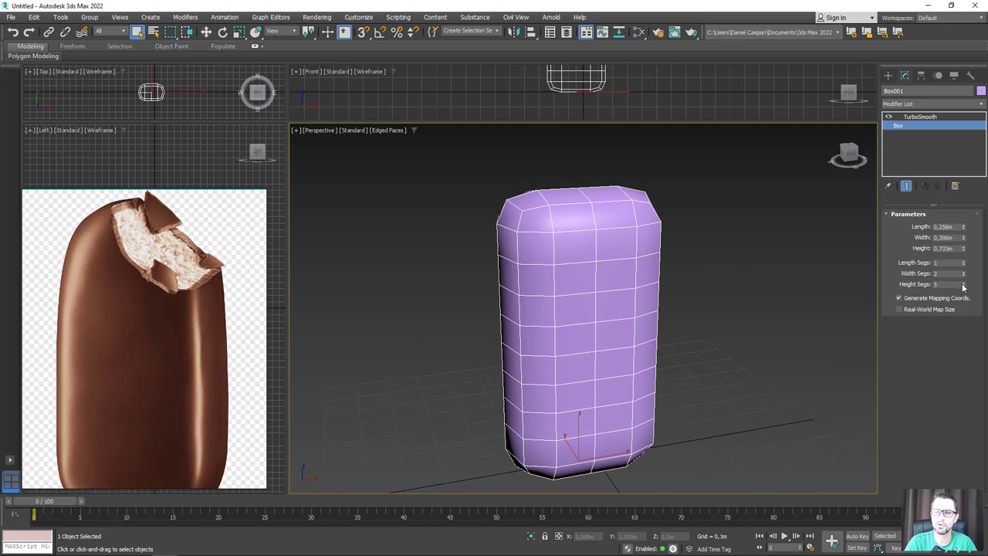
left_click(963, 285)
left_click(963, 288)
Settle on 2 length, 2 width and 5 height segments under TurboSmooth.
left_click(962, 274)
left_click(963, 276)
left_click_drag(963, 274, 964, 266)
middle_click_drag(703, 283, 904, 276, "alt")
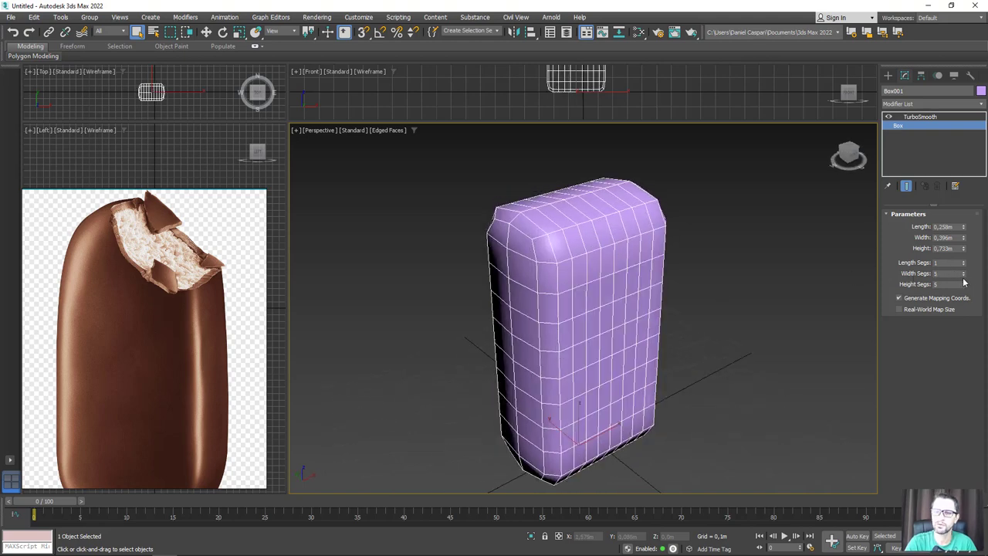
left_click_drag(963, 277, 963, 282)
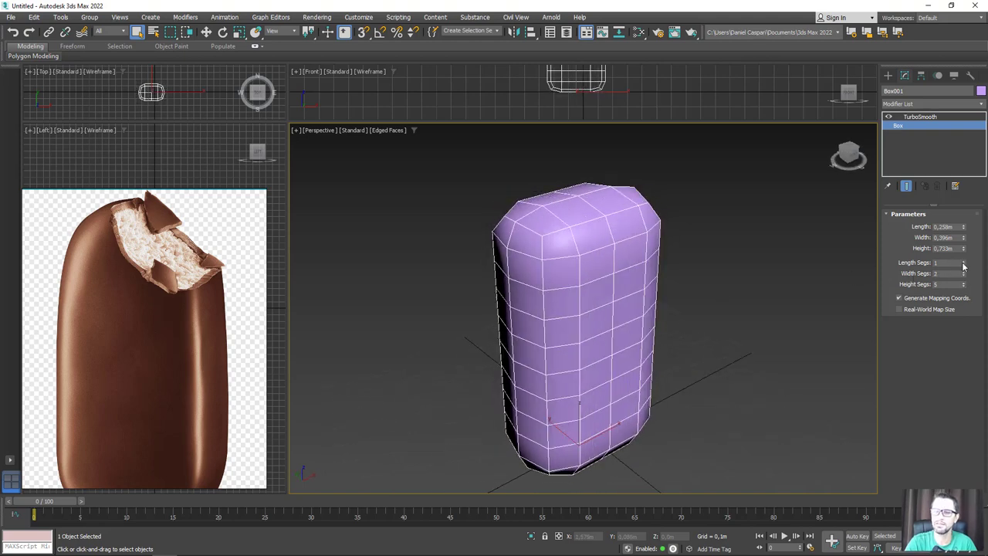
left_click(963, 263)
mouse_move(656, 249)
middle_mouse_down("alt")
mouse_move(737, 228)
mouse_move(631, 244)
middle_mouse_up("alt")
scroll(726, 204, "down", 2)
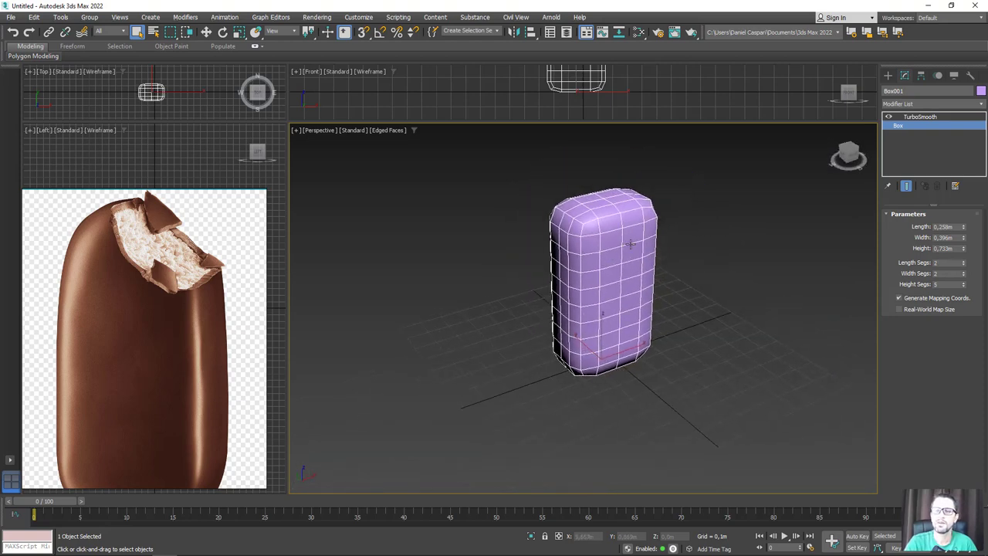
left_click(920, 116)
left_click(916, 105)
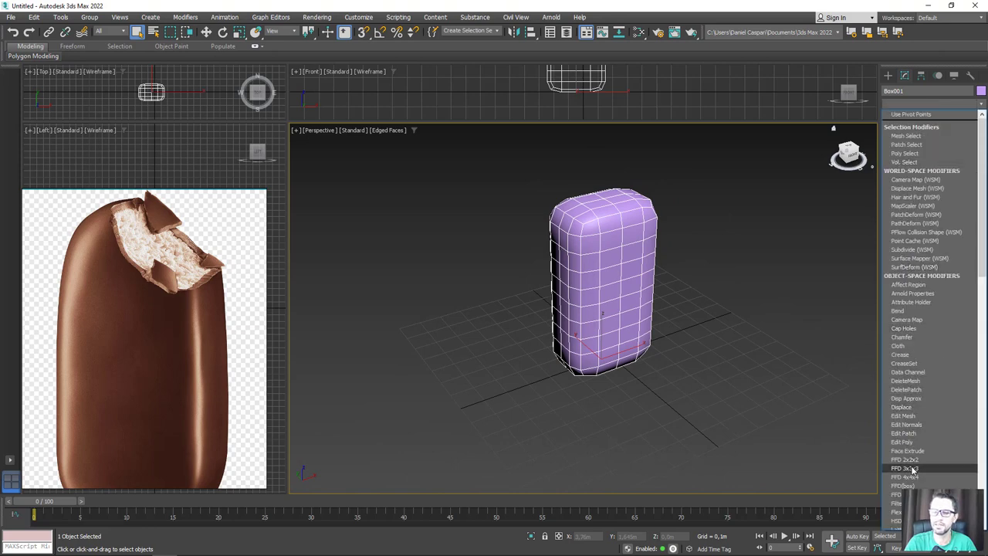
Add an FFD 3x3x3 lattice and taper and raise its top control points.
left_click(905, 467)
left_click(898, 116)
left_click(923, 125)
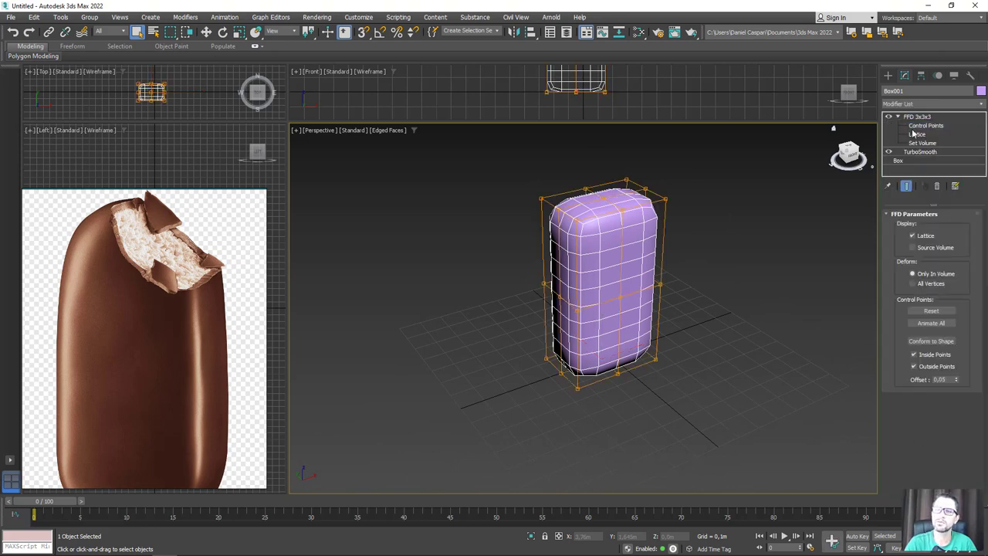
middle_click_drag(718, 193, 685, 179, "alt")
left_click_drag(685, 184, 545, 216)
middle_click_drag(544, 216, 609, 193, "alt")
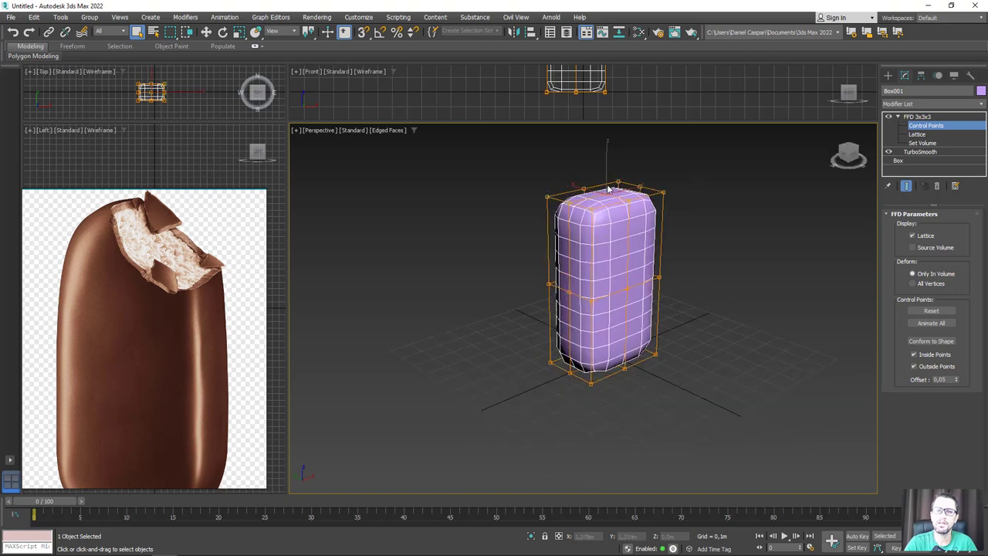
key("r")
left_click_drag(609, 193, 609, 206)
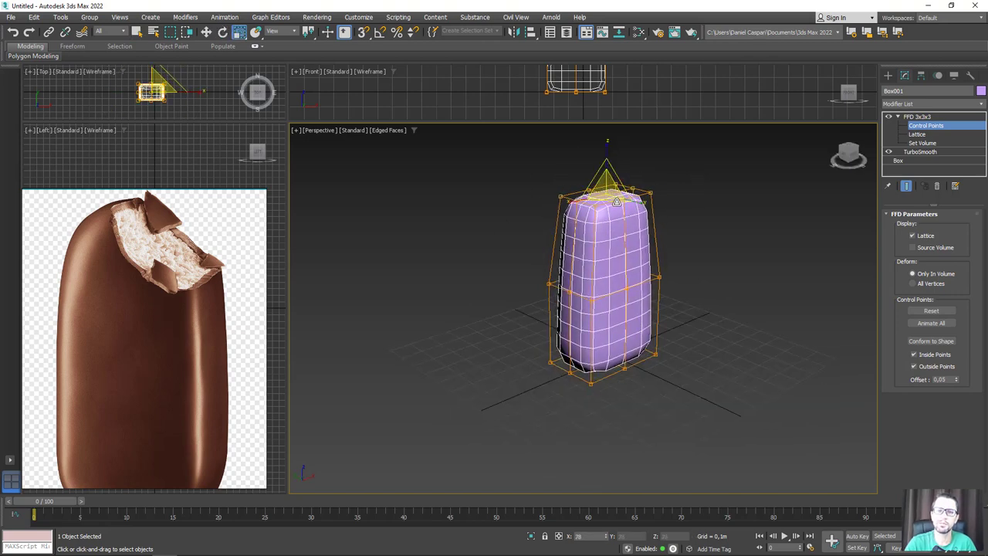
scroll(617, 201, "up", 3)
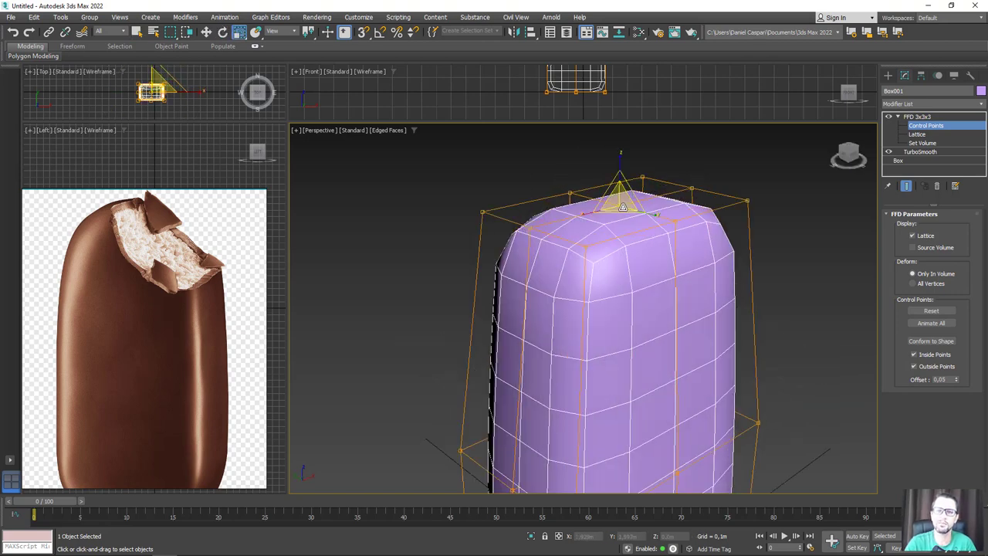
key("w")
left_click_drag(623, 146, 628, 58)
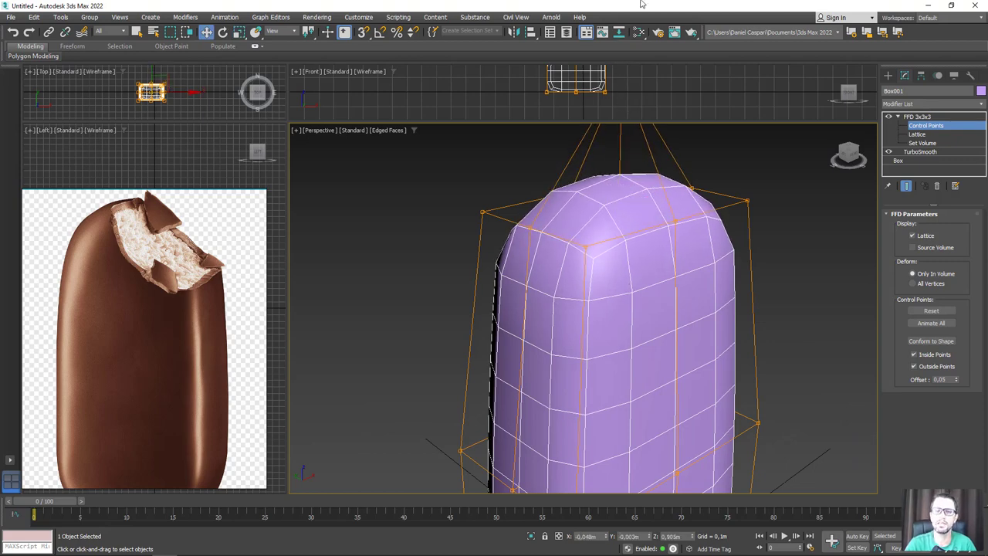
Pull the bottom lattice points down to lengthen the popsicle's base, matching the reference.
scroll(628, 240, "down", 3)
scroll(610, 201, "down", 3)
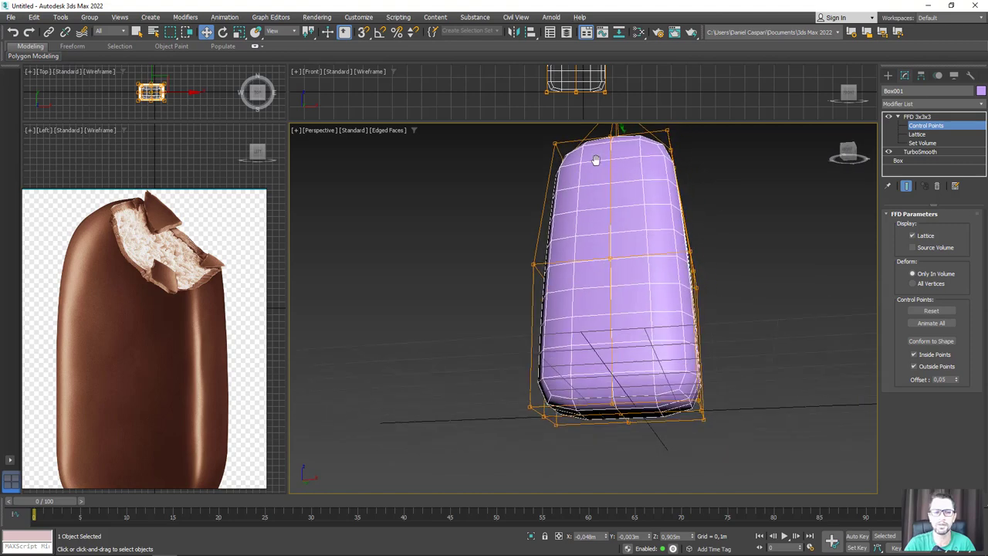
middle_click_drag(249, 360, 228, 260)
scroll(605, 329, "up", 2)
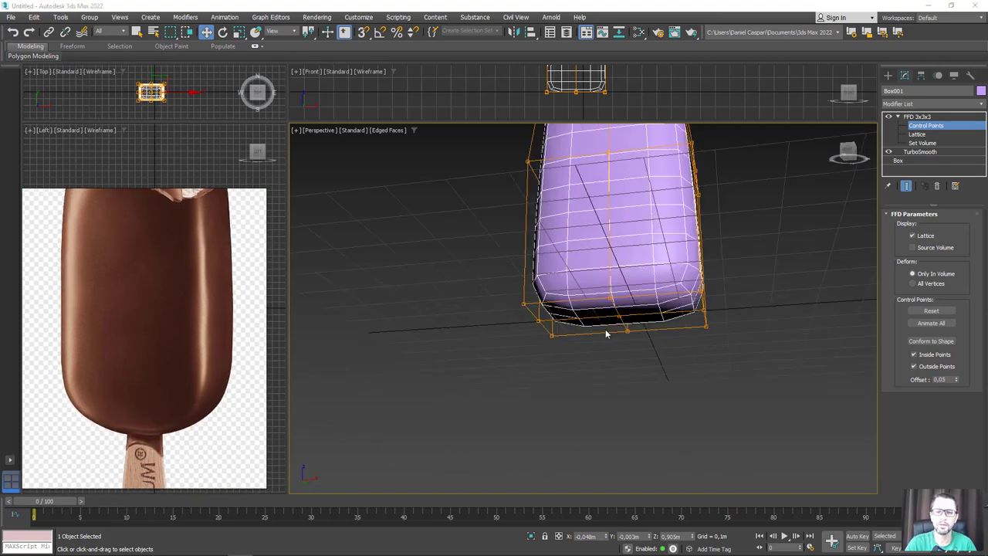
scroll(605, 329, "up", 2)
left_click(627, 306)
mouse_move(627, 305)
left_mouse_down()
mouse_move(622, 352)
mouse_move(633, 390)
left_mouse_up()
mouse_move(633, 390)
middle_mouse_down("alt")
mouse_move(686, 308)
mouse_move(641, 349)
mouse_move(633, 335)
mouse_move(685, 385)
mouse_move(671, 331)
middle_mouse_up("alt")
scroll(672, 327, "up", 2)
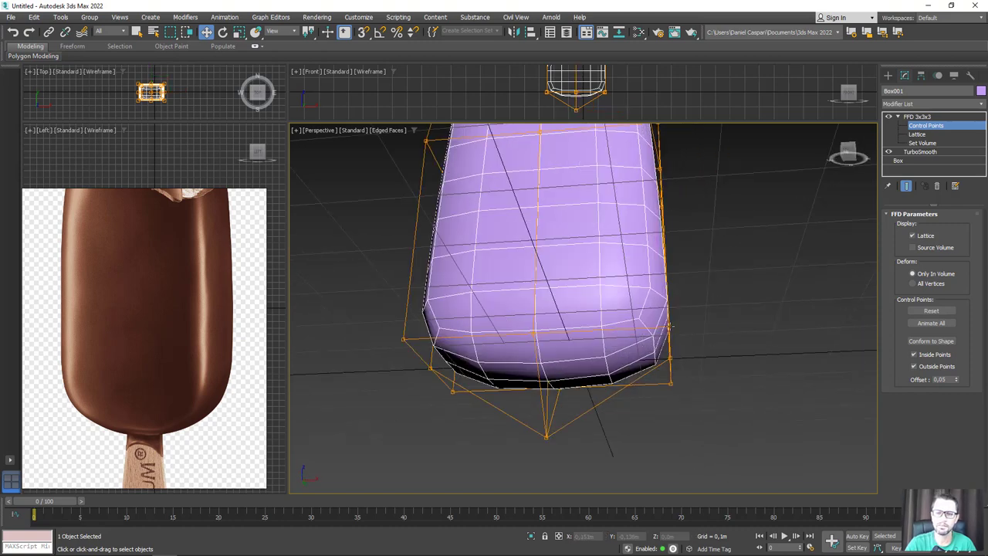
left_click(670, 357)
left_click(402, 338, "ctrl")
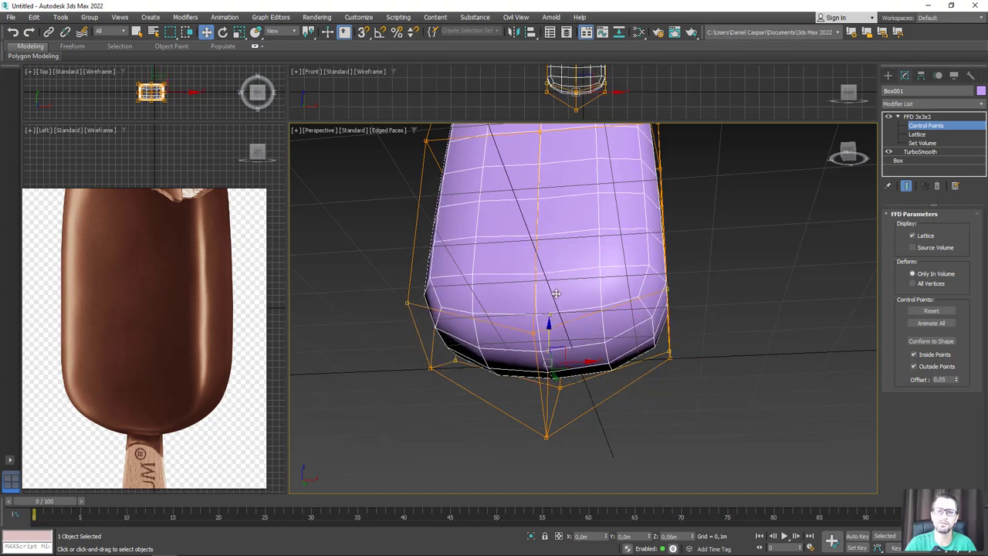
mouse_move(546, 327)
middle_mouse_down("alt")
mouse_move(641, 255)
mouse_move(718, 282)
mouse_move(718, 317)
mouse_move(732, 331)
mouse_move(659, 338)
mouse_move(816, 181)
middle_mouse_up("alt")
scroll(641, 254, "down", 2)
Exit control-point editing and browse the modifier list for another TurboSmooth.
left_click(906, 116)
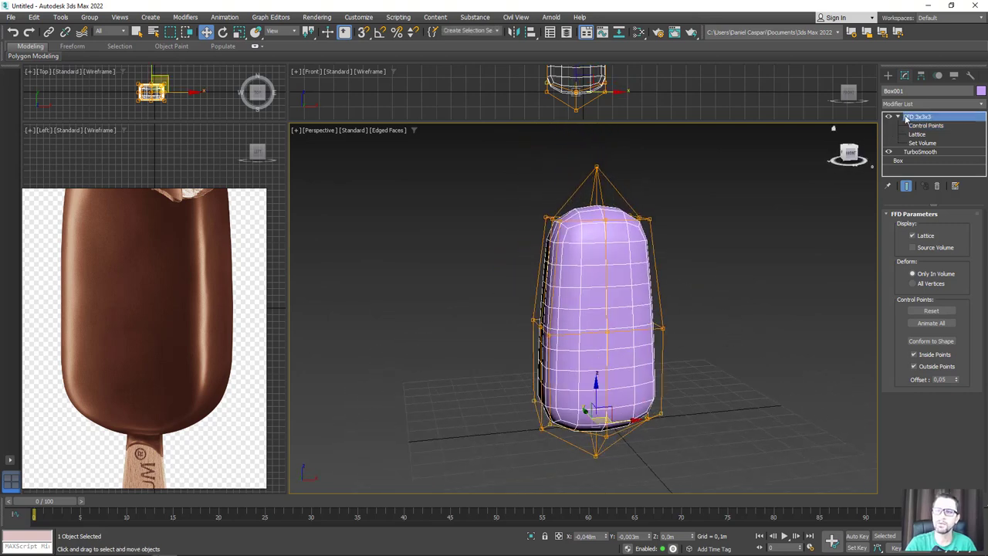
left_click(898, 117)
middle_click_drag(693, 210, 740, 202, "alt")
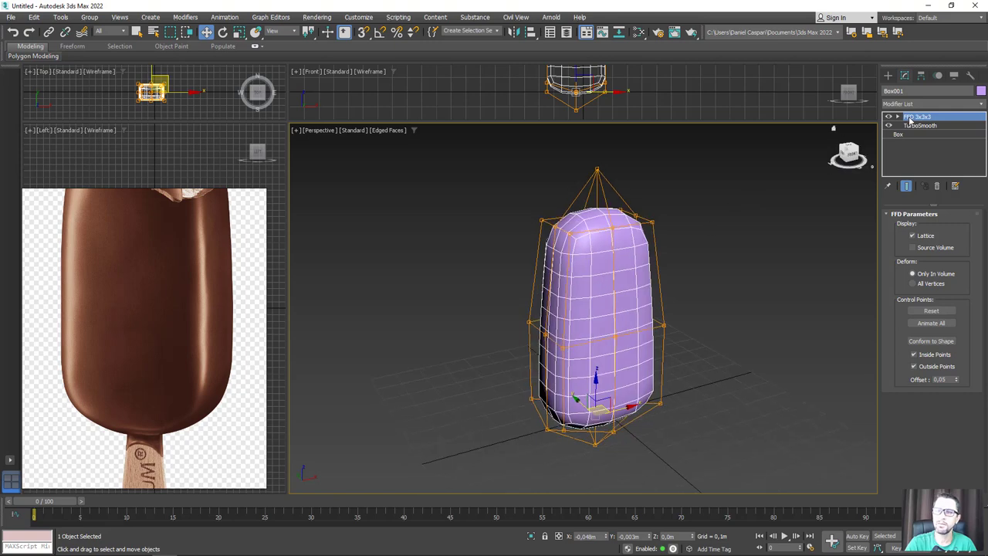
left_click(978, 106)
left_click_drag(978, 140, 979, 324)
Add a second TurboSmooth at the top of Box001's modifier stack.
left_click(927, 337)
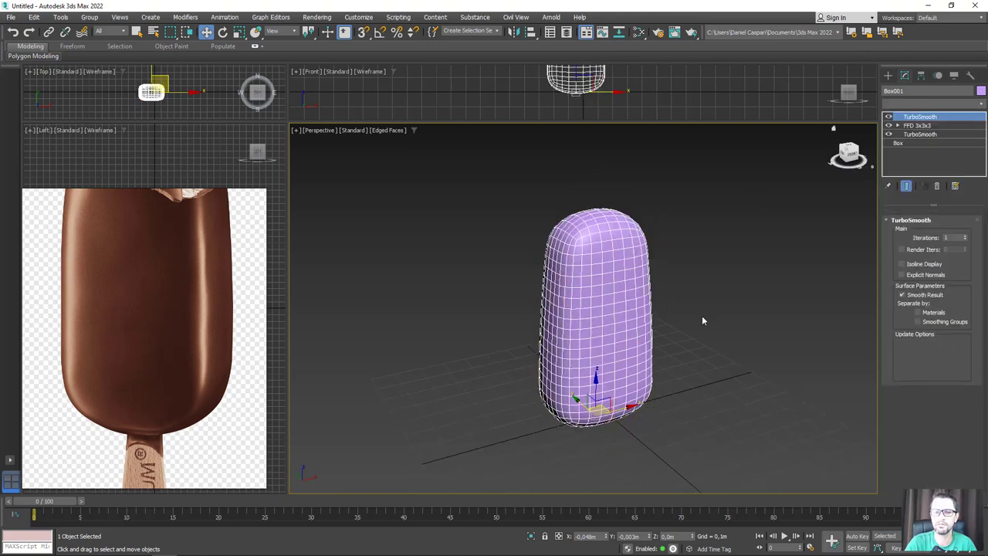
left_click(697, 282)
mouse_move(692, 293)
middle_mouse_down("alt")
mouse_move(562, 309)
mouse_move(476, 289)
mouse_move(569, 278)
mouse_move(502, 297)
middle_mouse_up("alt")
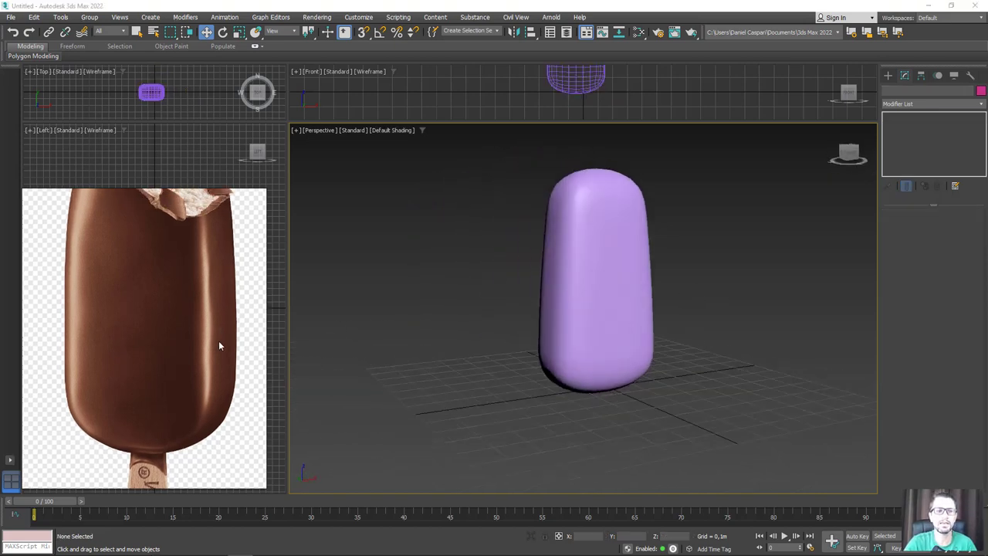
scroll(218, 355, "up", 2)
scroll(217, 371, "up", 1)
scroll(208, 359, "up", 1)
Select the popsicle body and bring it up close in the view.
left_click(612, 259)
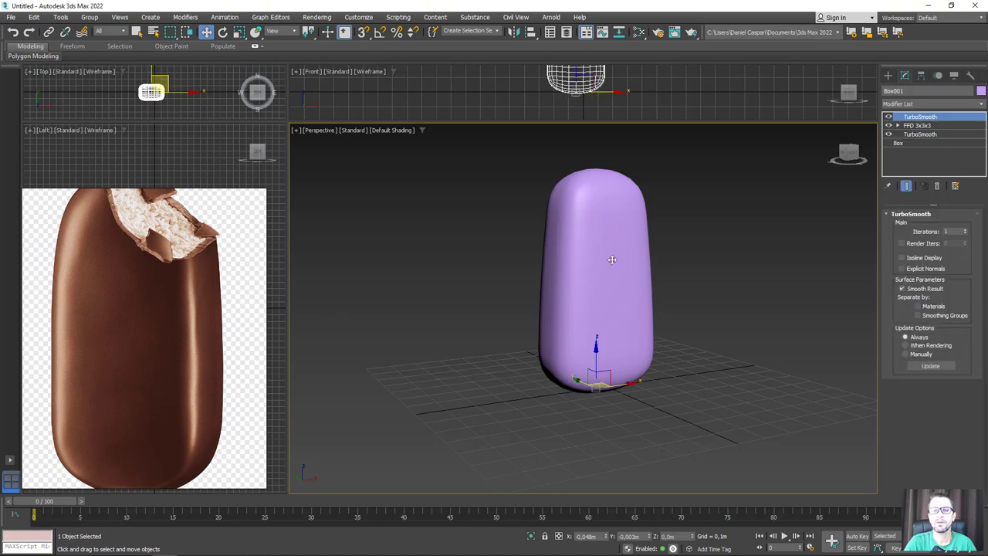
scroll(611, 259, "up", 3)
middle_click_drag(592, 221, 532, 273)
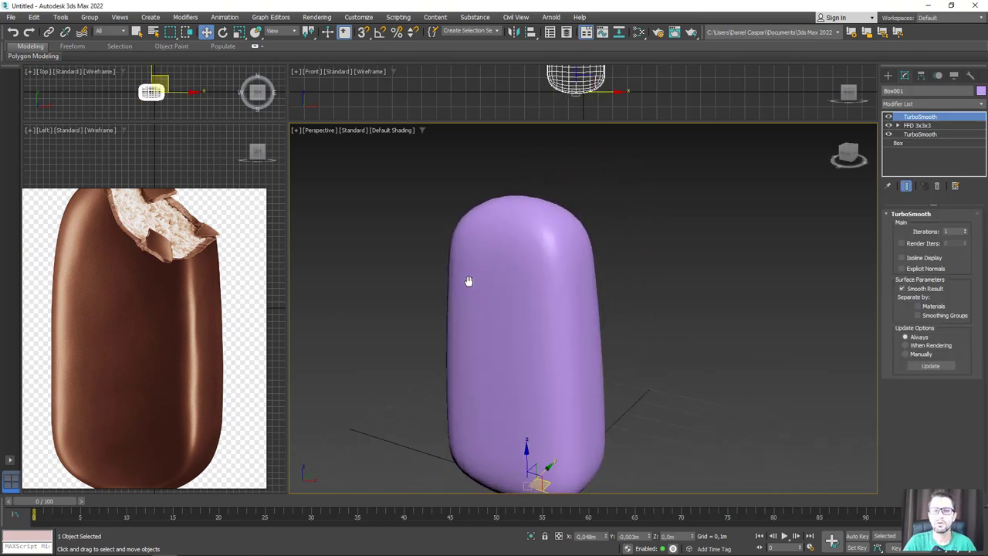
middle_click_drag(469, 281, 479, 284, "alt")
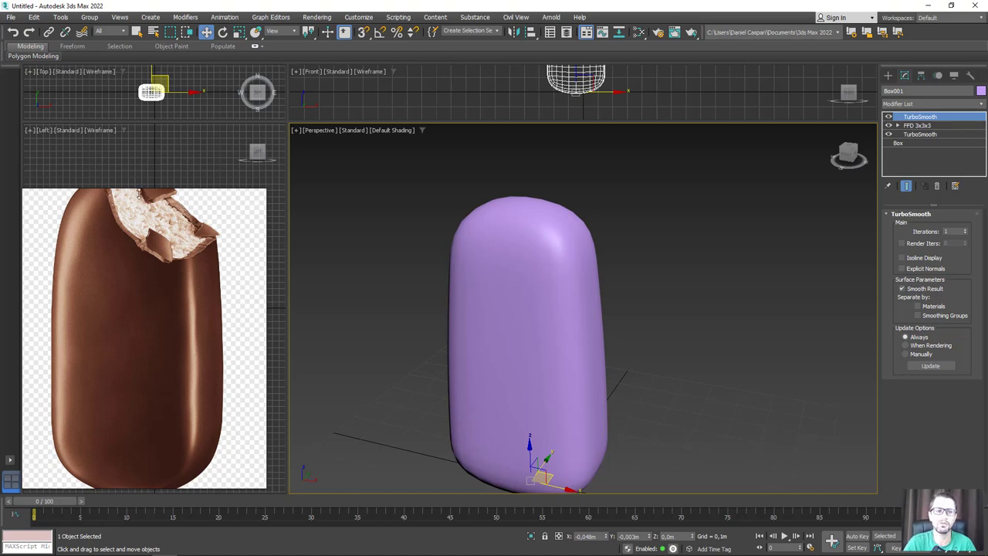
scroll(158, 224, "up", 1)
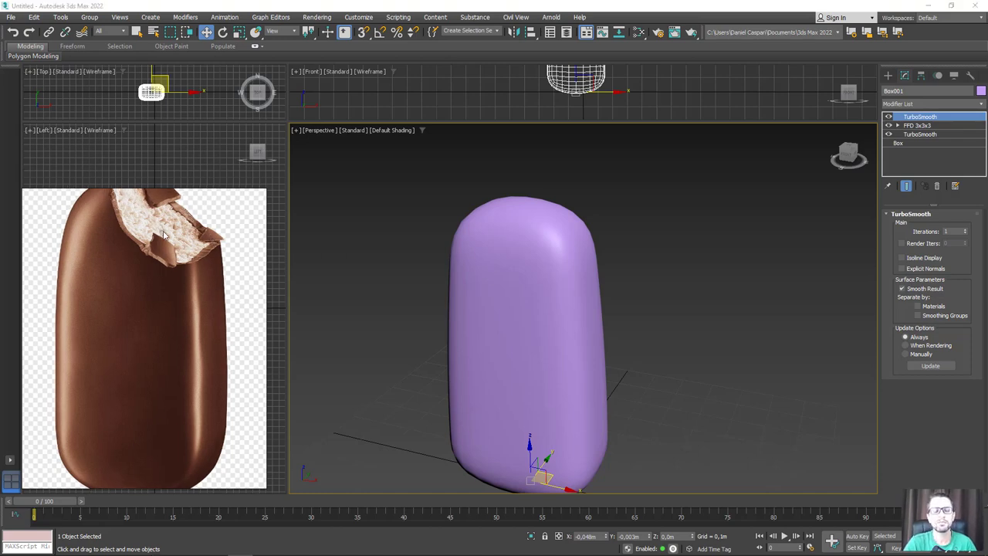
scroll(147, 223, "up", 2)
scroll(132, 224, "up", 2)
scroll(116, 226, "up", 2)
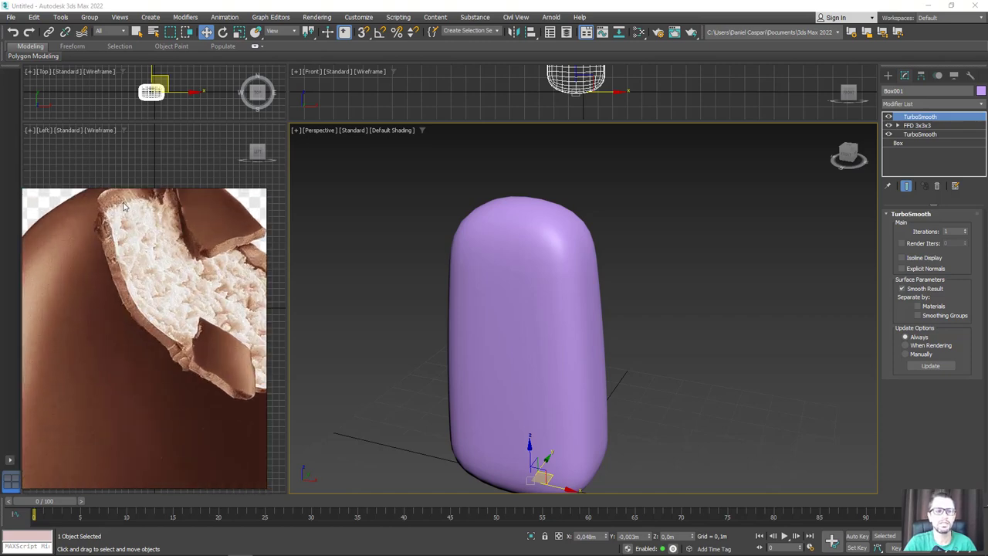
scroll(226, 270, "down", 1)
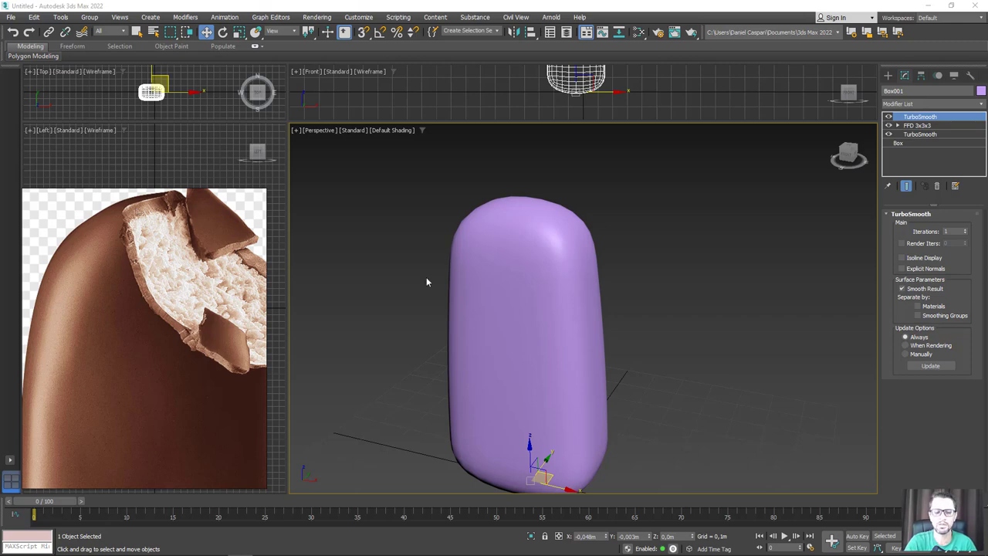
middle_click_drag(514, 289, 542, 284)
Show the popsicle as a wireframe and bring up the Modifier List.
key("F3")
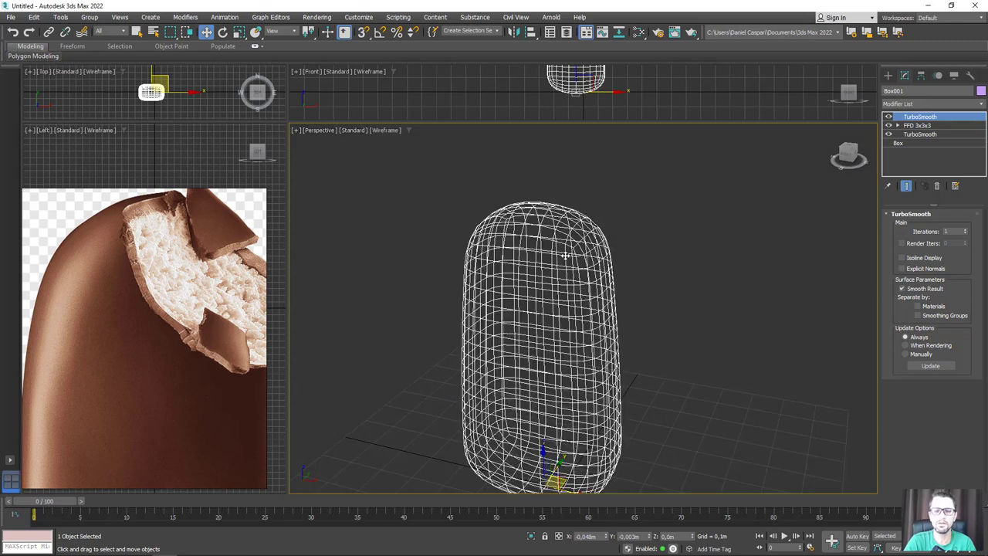
scroll(579, 247, "up", 3)
scroll(600, 248, "up", 2)
scroll(637, 267, "up", 2)
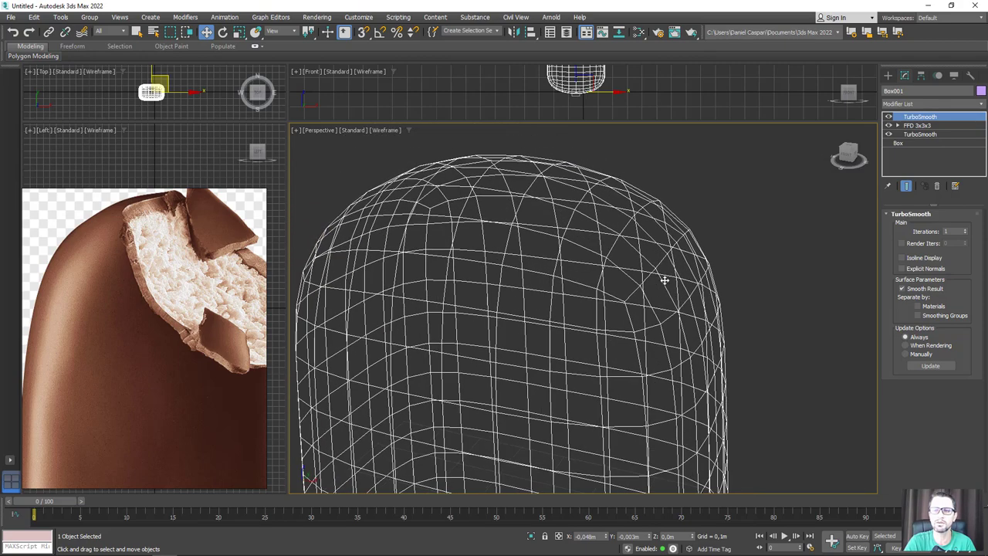
left_click(983, 104)
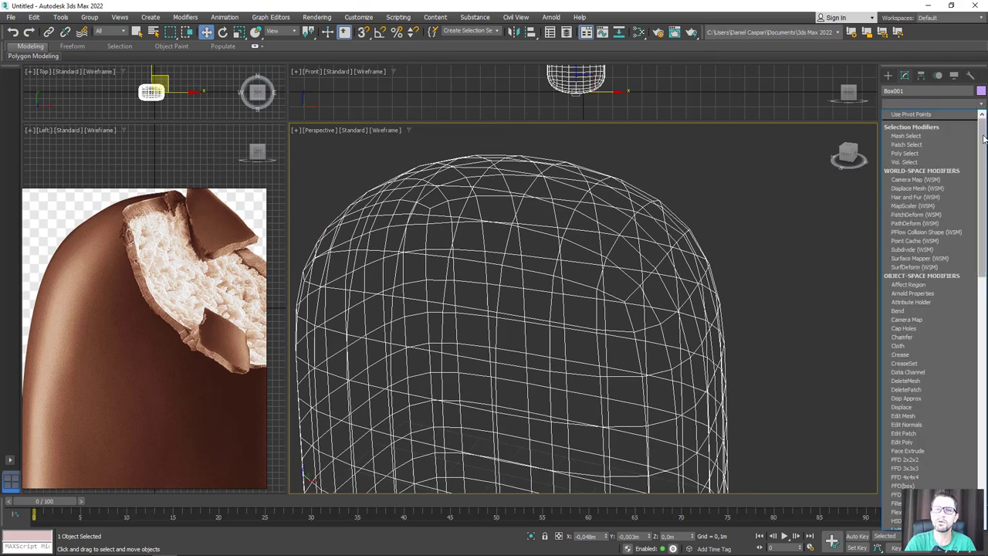
Add a Shell modifier to the popsicle body with 0.0m outer and 0.015m inner amount.
left_click_drag(983, 140, 976, 336)
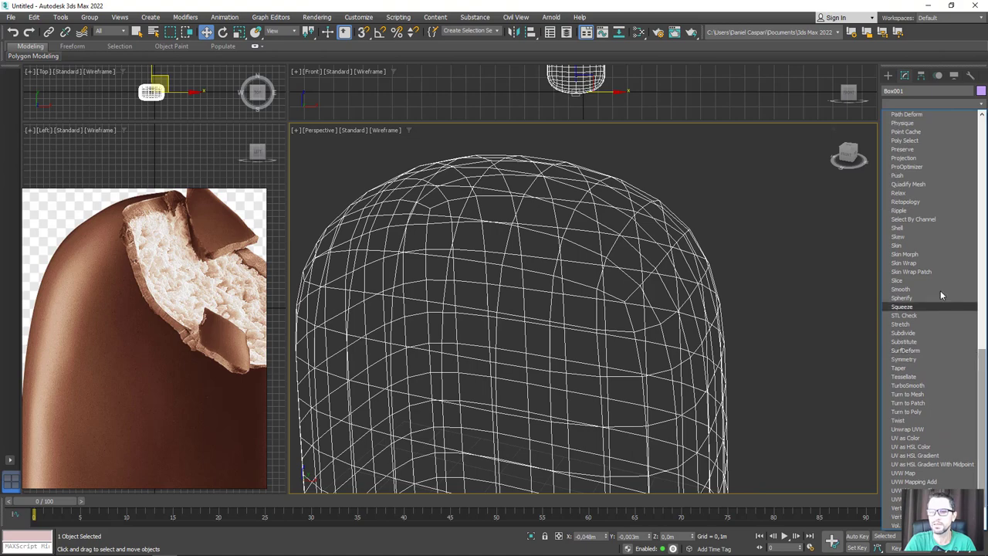
left_click(910, 228)
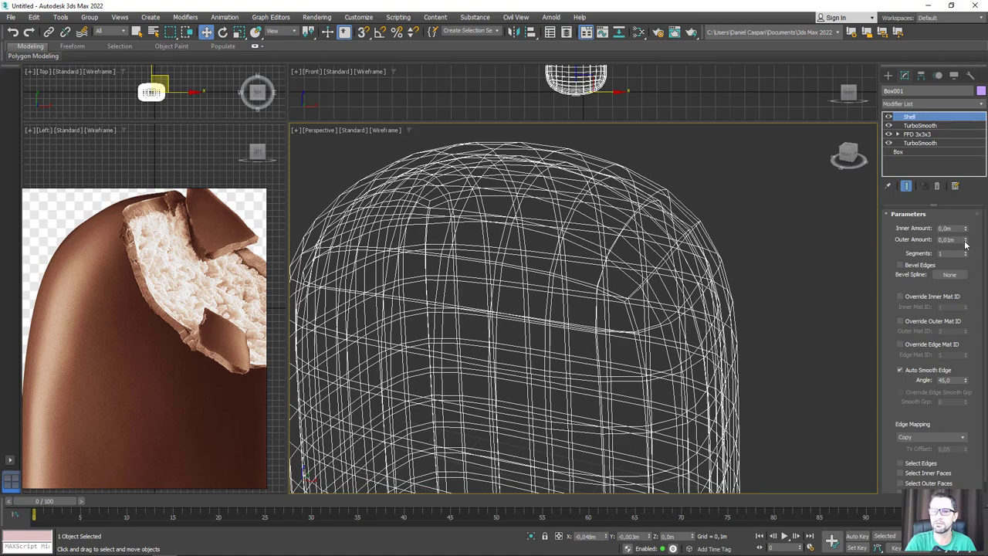
left_click_drag(964, 243, 948, 156)
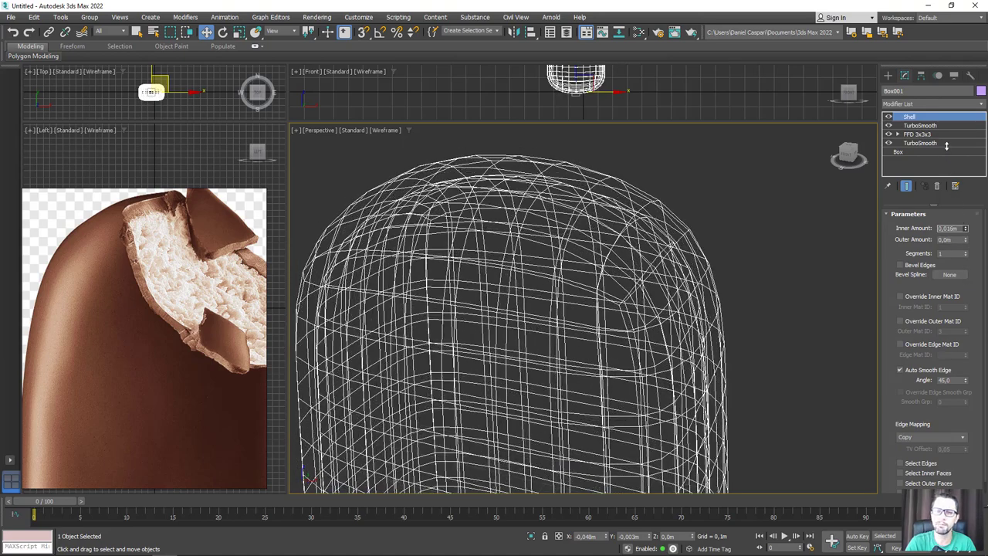
left_click_drag(949, 156, 907, 170)
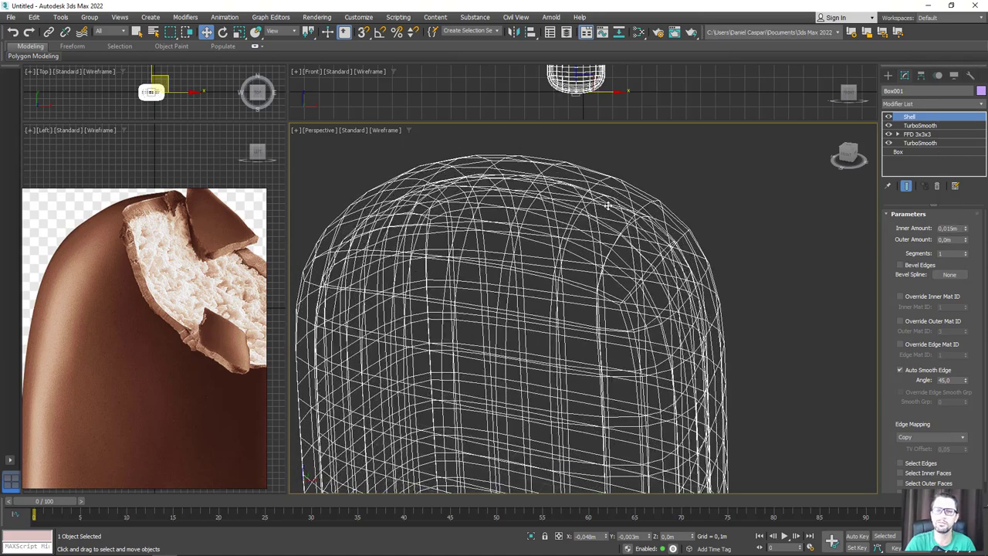
scroll(630, 211, "down", 2)
scroll(664, 198, "down", 2)
scroll(636, 185, "down", 2)
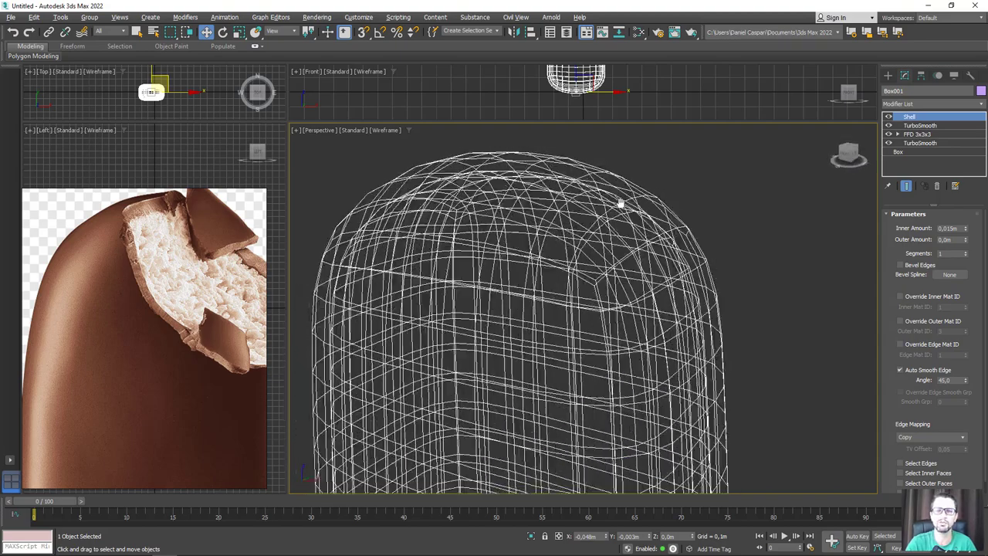
scroll(625, 204, "down", 1)
Return the viewport to shaded view and search the modifier list for 'sl'.
key("F3")
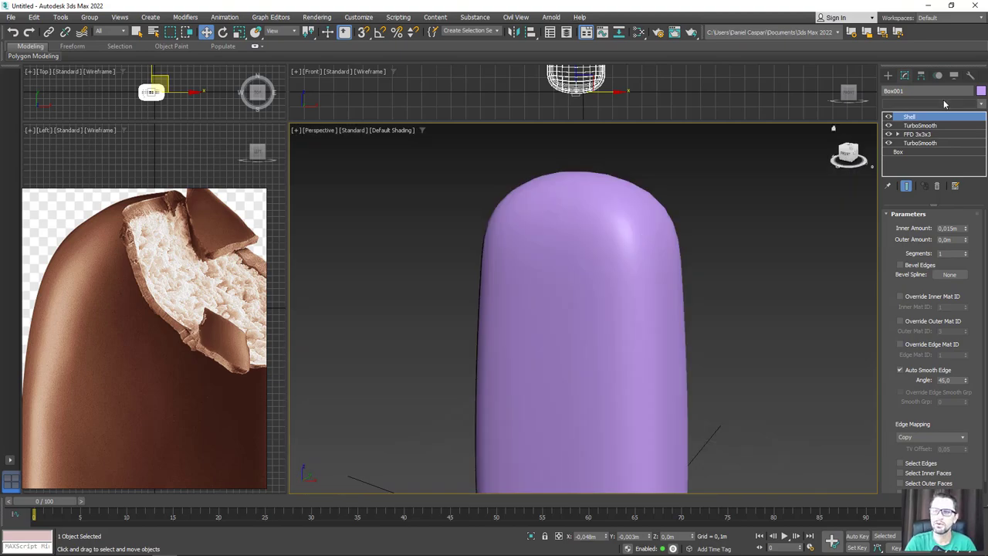
left_click(941, 103)
type("sl")
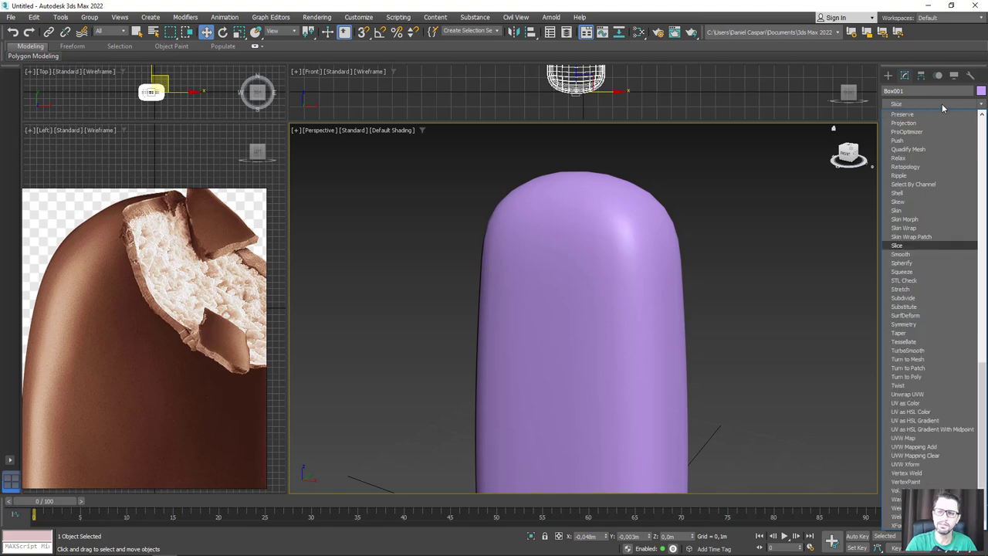
Add a Slice modifier, raise its plane to mid-popsicle, and set Remove Positive with Cap enabled.
left_click(900, 245)
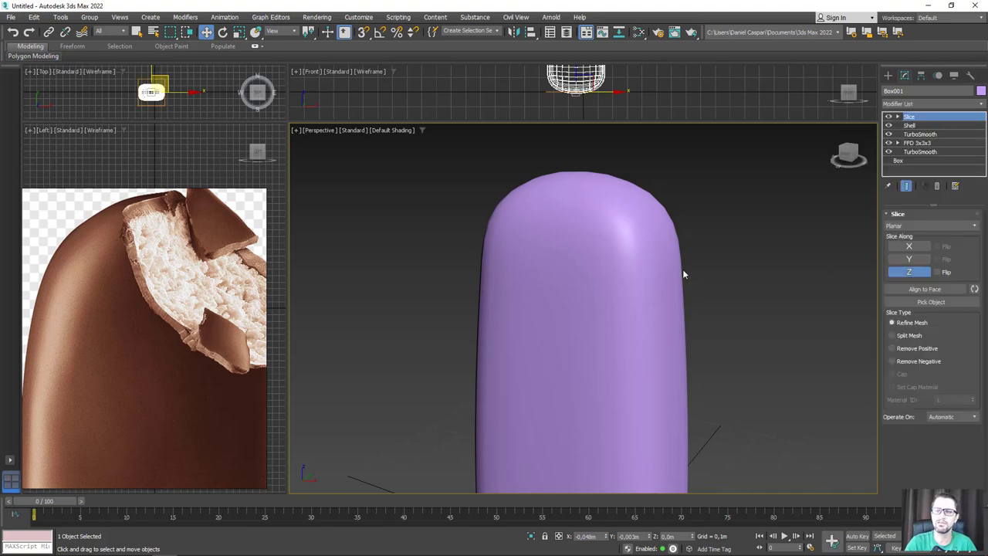
scroll(682, 268, "down", 3)
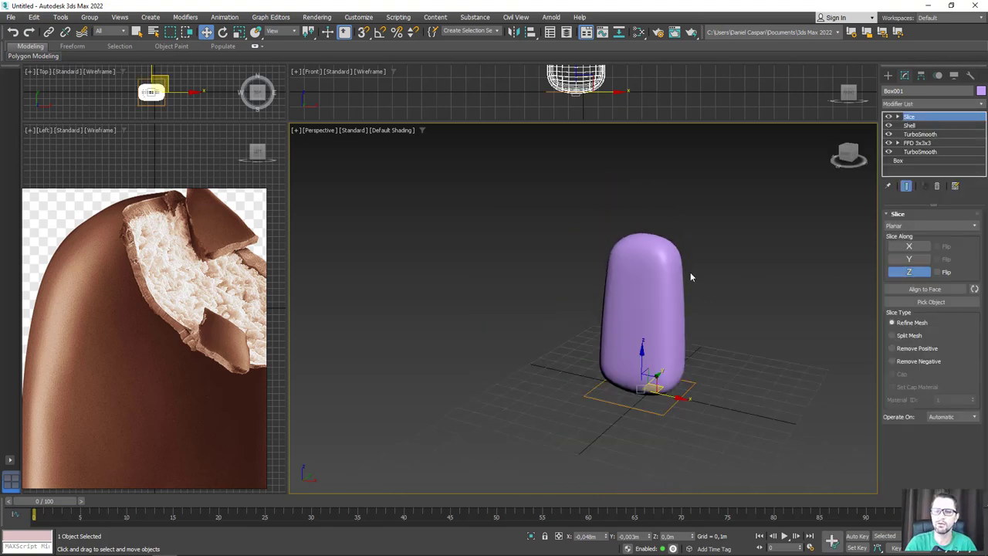
left_click(896, 116)
left_click(915, 125)
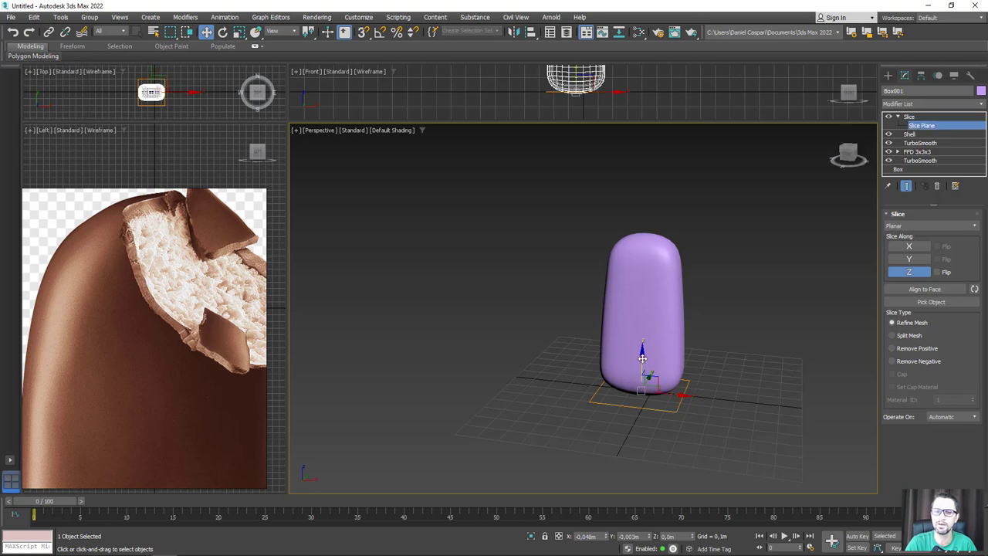
left_click_drag(642, 357, 643, 278)
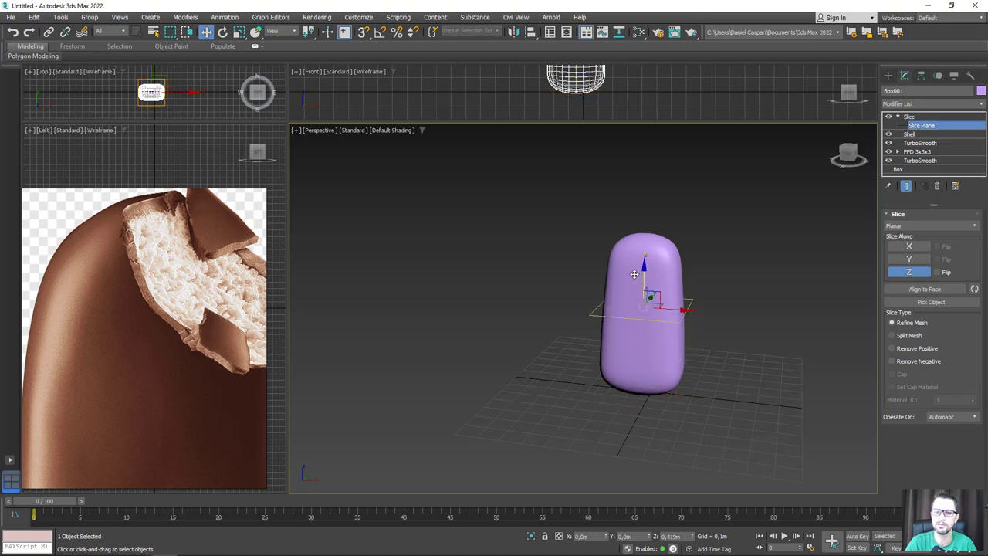
left_click(892, 348)
mouse_move(722, 320)
middle_mouse_down("alt")
mouse_move(682, 331)
mouse_move(699, 340)
middle_mouse_up("alt")
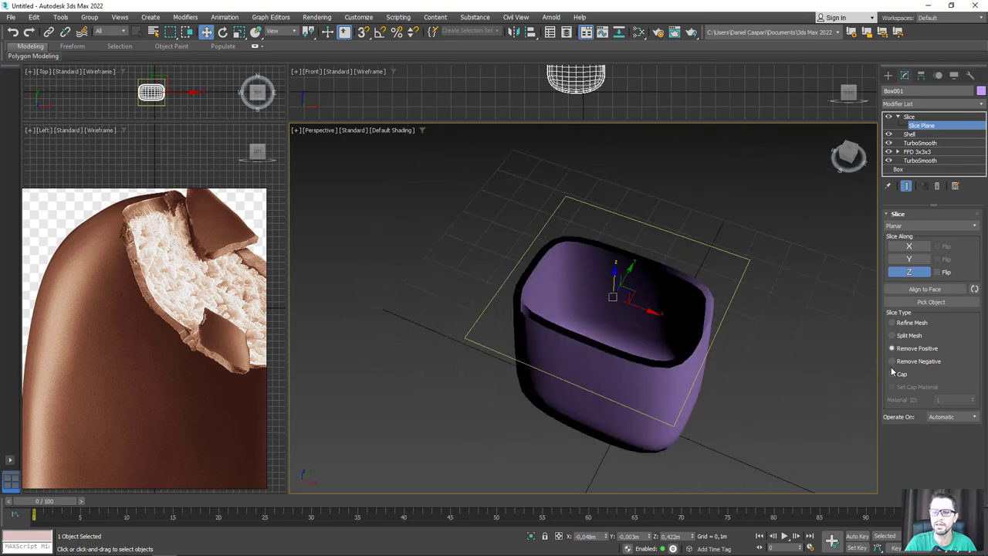
left_click(892, 374)
mouse_move(772, 340)
middle_mouse_down("alt")
mouse_move(759, 319)
mouse_move(690, 299)
middle_mouse_up("alt")
Tilt the slice plane so the cut slants, and raise it higher up the popsicle.
key("e")
left_click_drag(686, 297, 663, 340)
key("w")
scroll(637, 292, "down", 3)
mouse_move(637, 292)
left_mouse_down()
mouse_move(657, 198)
mouse_move(658, 224)
left_mouse_up()
scroll(658, 226, "up", 1)
scroll(659, 232, "up", 1)
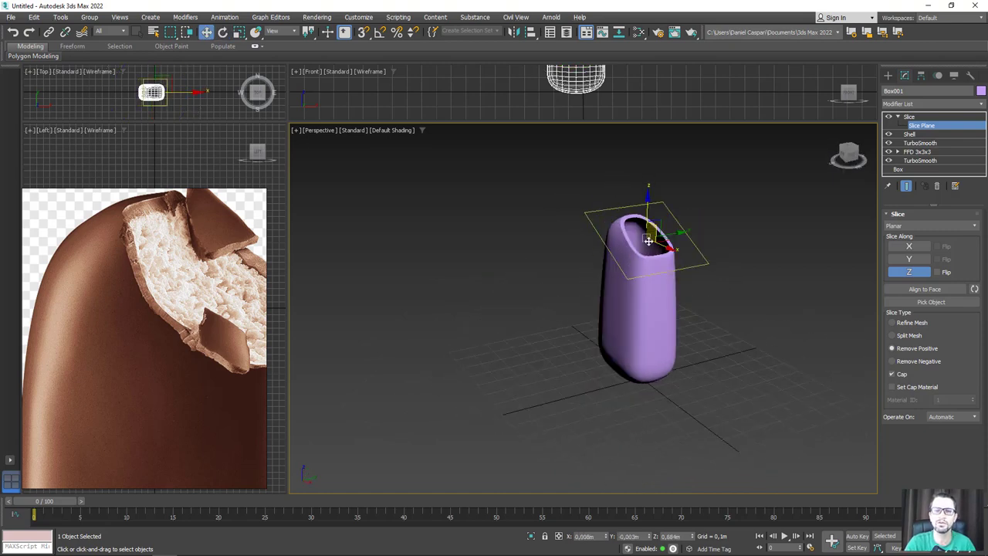
scroll(661, 235, "up", 2)
scroll(662, 243, "up", 2)
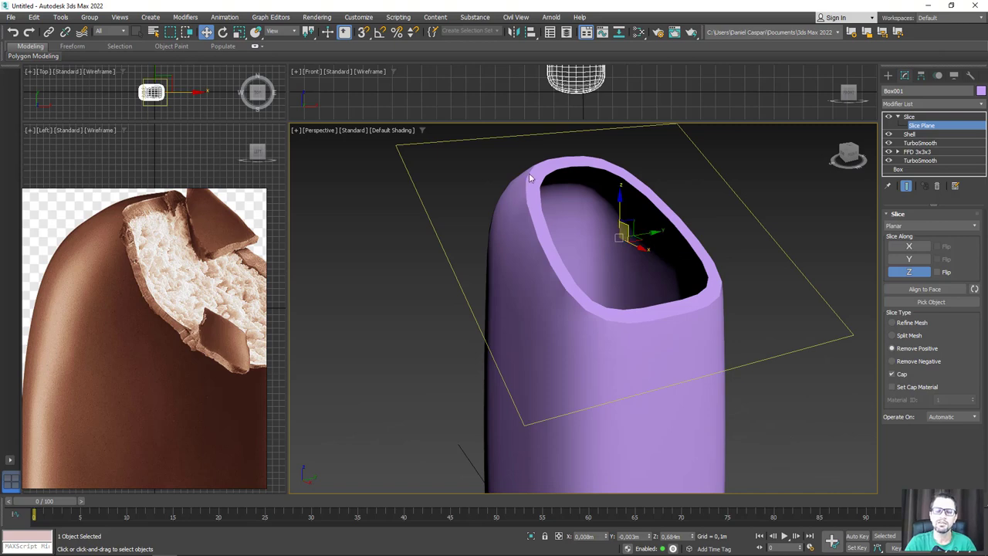
mouse_move(566, 279)
middle_mouse_down("alt")
mouse_move(620, 273)
mouse_move(633, 289)
mouse_move(601, 311)
mouse_move(525, 279)
middle_mouse_up("alt")
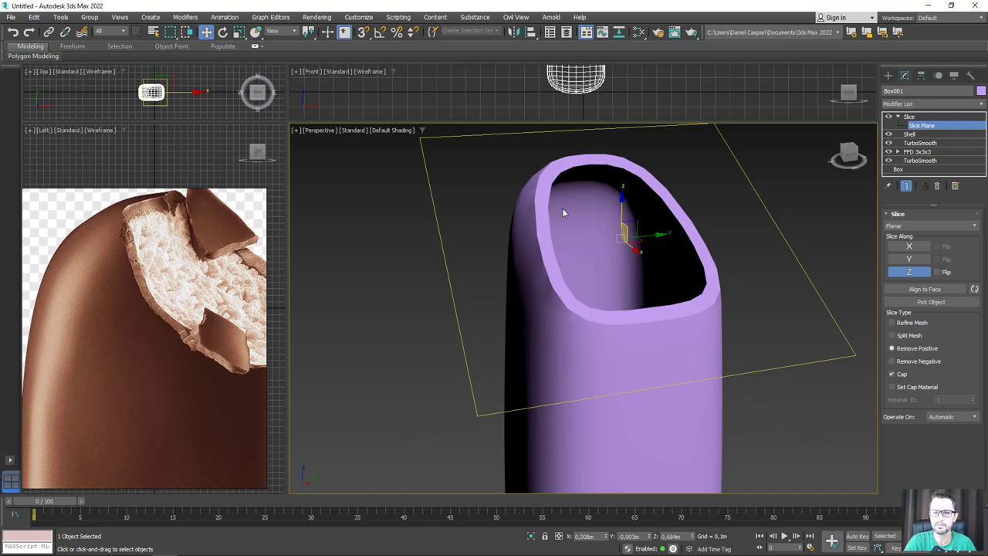
scroll(496, 243, "down", 5)
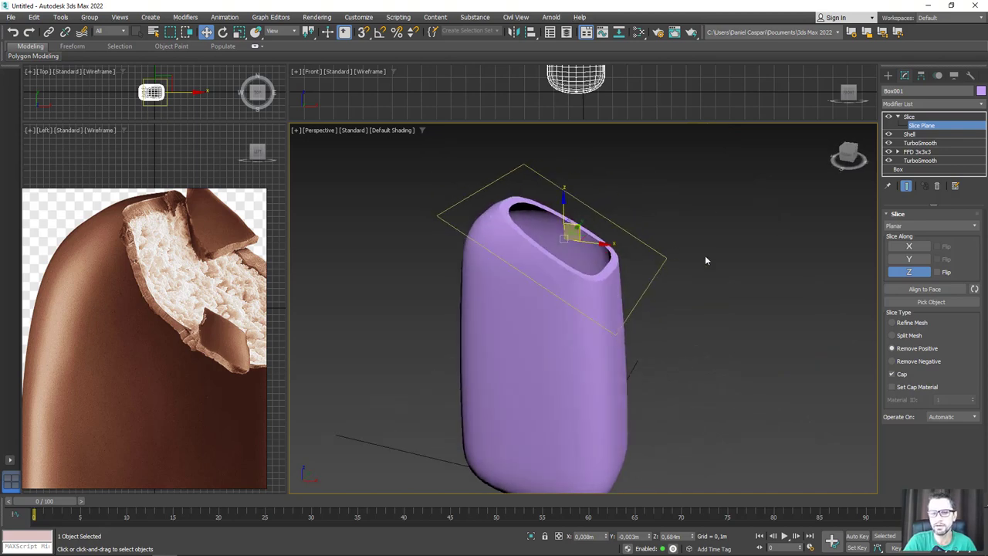
left_click(913, 116)
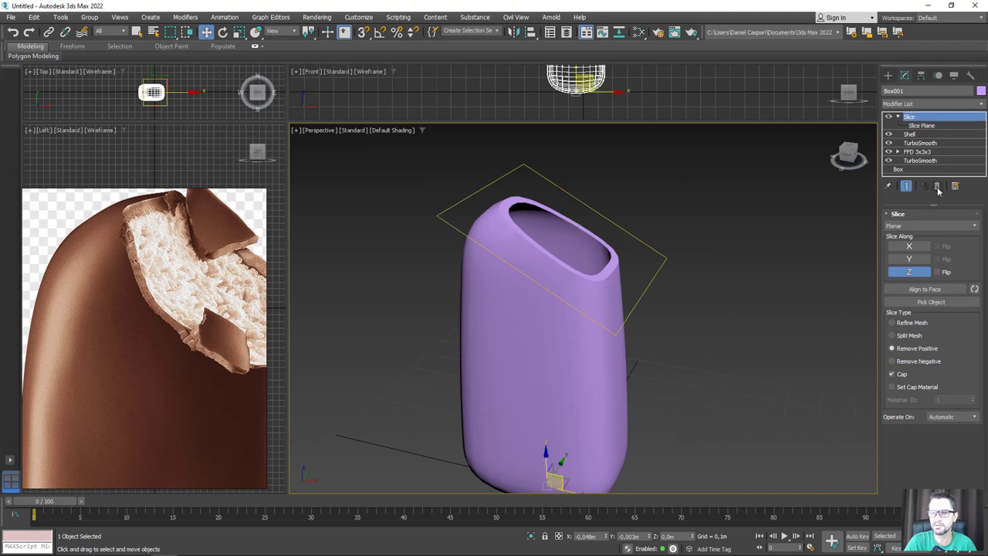
Remove the Slice modifier and draw a new plane beside the popsicle.
left_click(937, 187)
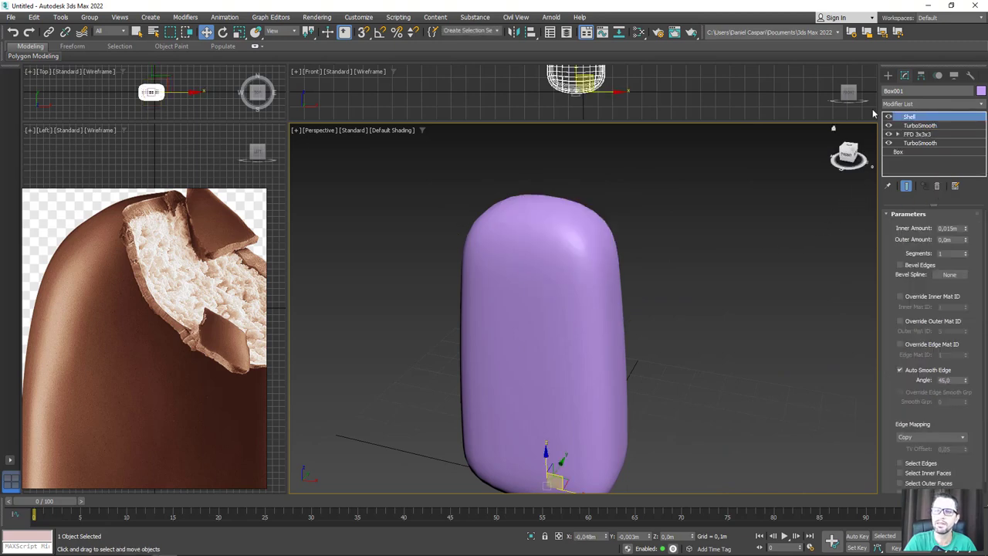
left_click(888, 76)
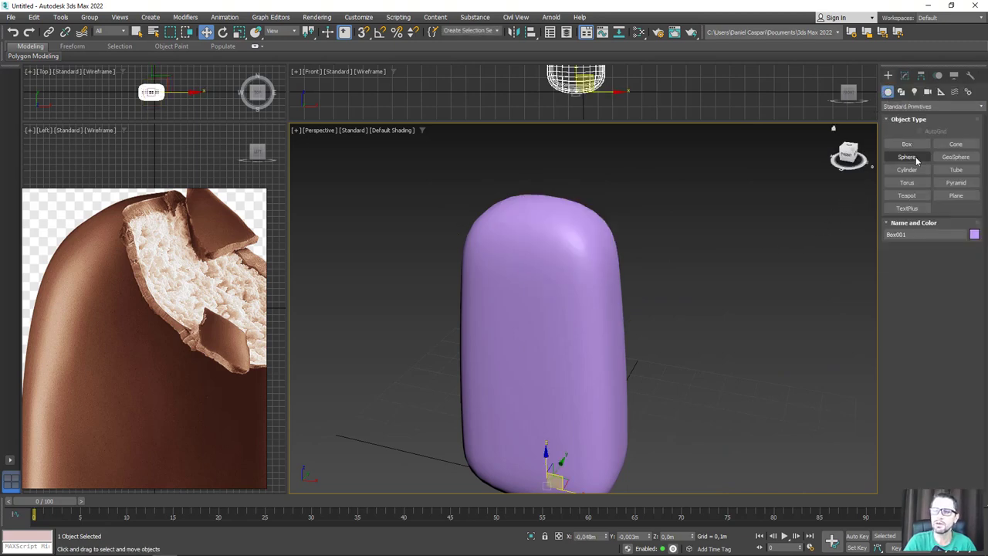
left_click(955, 195)
scroll(715, 314, "down", 5)
mouse_move(715, 314)
middle_mouse_down("alt")
mouse_move(630, 317)
mouse_move(617, 352)
middle_mouse_up("alt")
left_click_drag(599, 332, 660, 390)
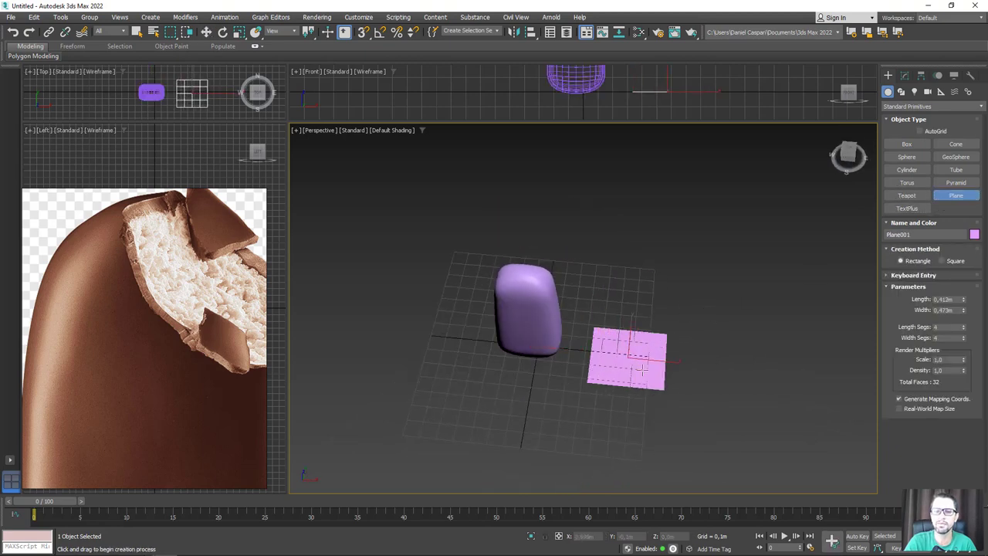
Show edged faces and give the plane 40 length and 40 width segments.
scroll(641, 382, "up", 3)
key("F4")
middle_click_drag(627, 375, 644, 362, "alt")
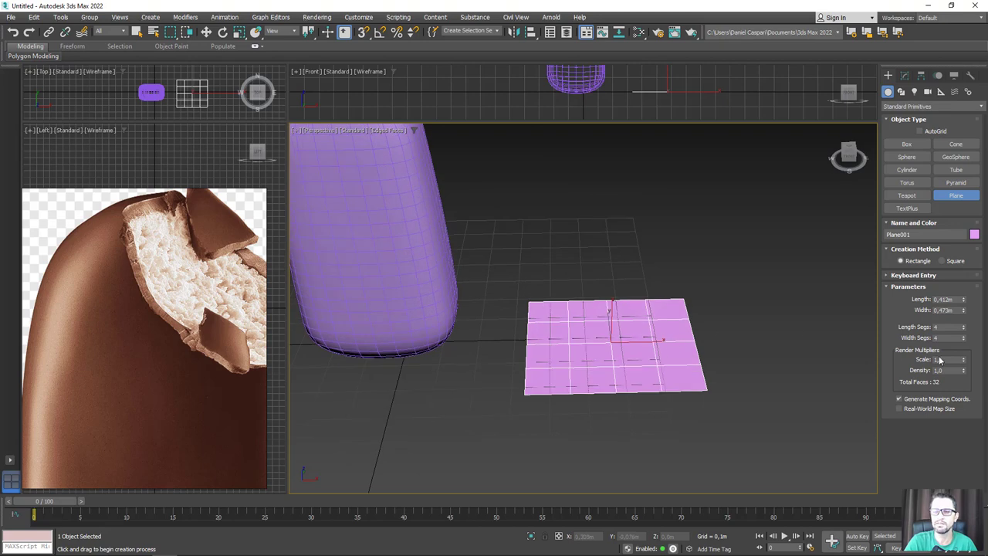
mouse_move(962, 330)
left_mouse_down()
mouse_move(968, 337)
mouse_move(963, 328)
left_mouse_up()
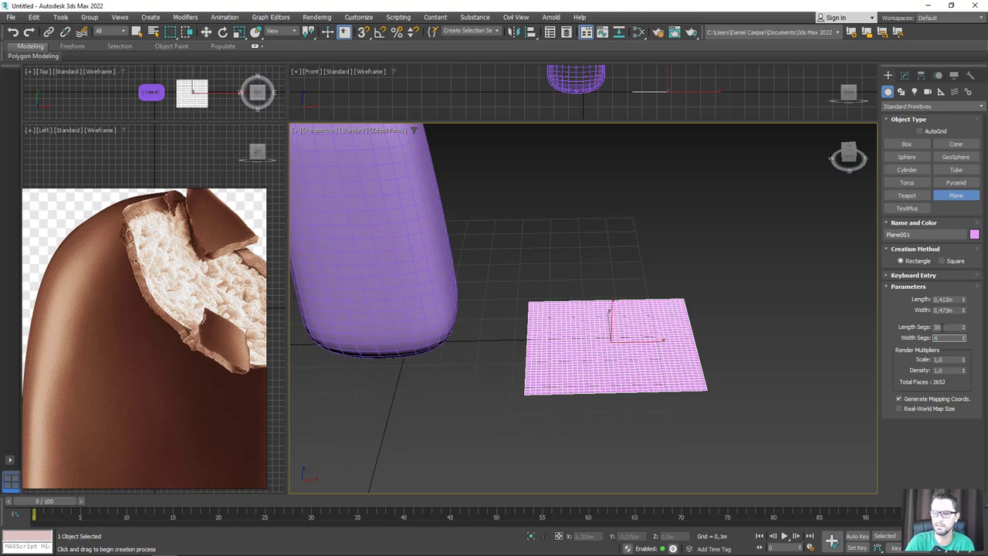
key("Tab")
type("40")
key("Return")
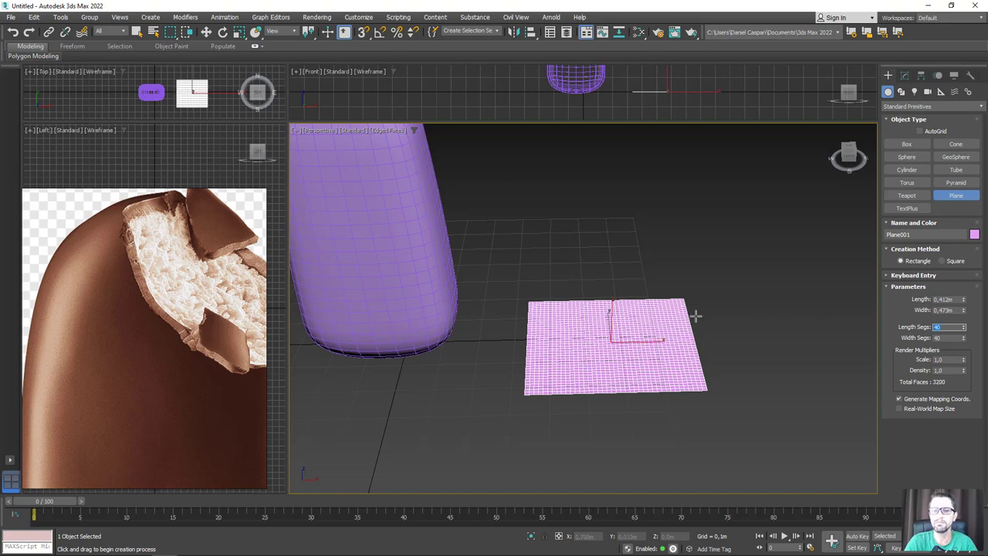
left_click(904, 75)
Add a Noise modifier to the plane and tune its scale and Z height to about 0,018m.
left_click(947, 102)
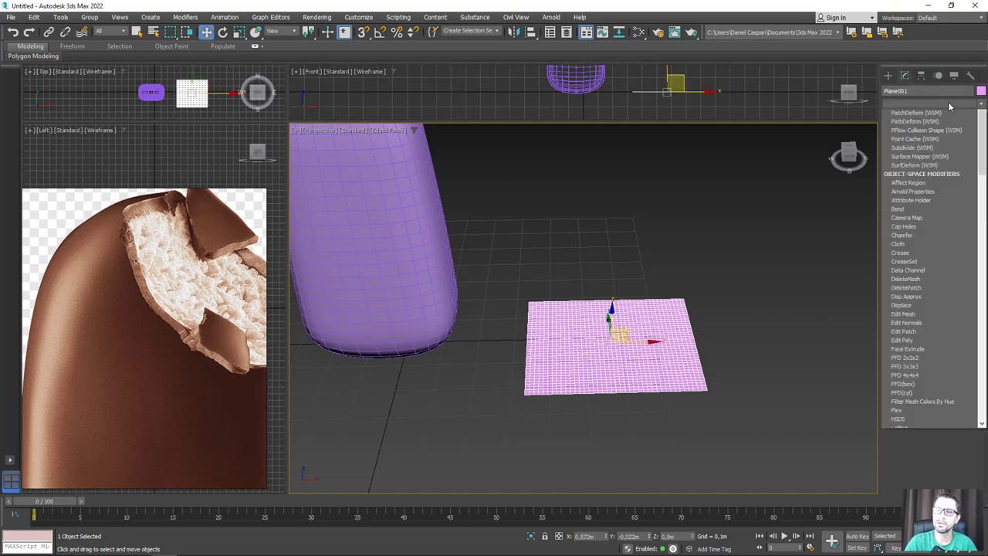
type("noise")
key("Return")
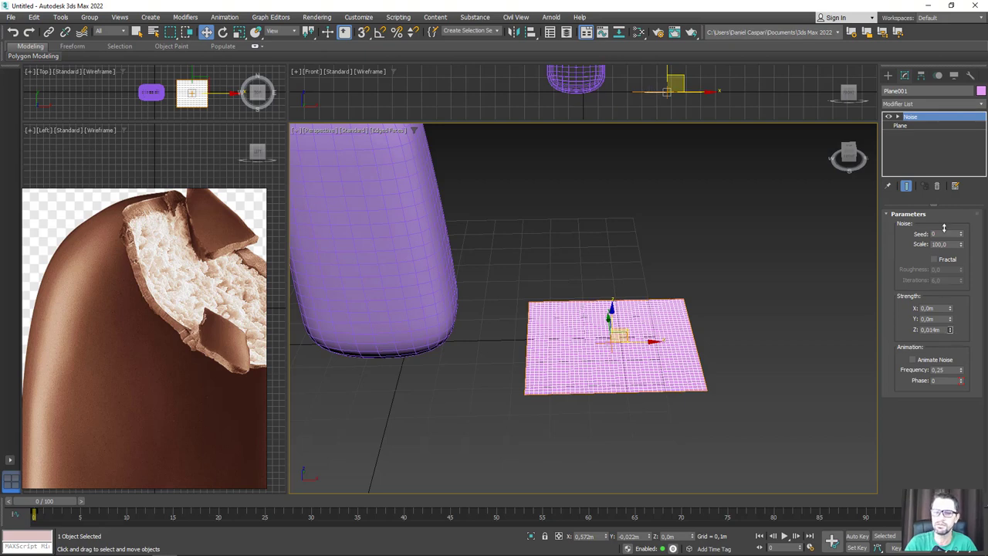
left_click_drag(949, 330, 950, 313)
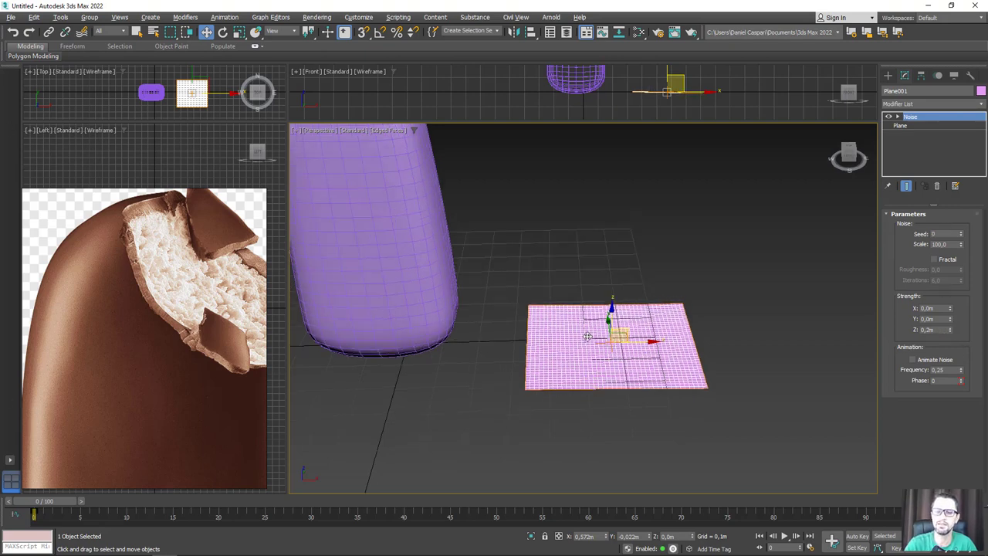
middle_click_drag(602, 347, 686, 335, "alt")
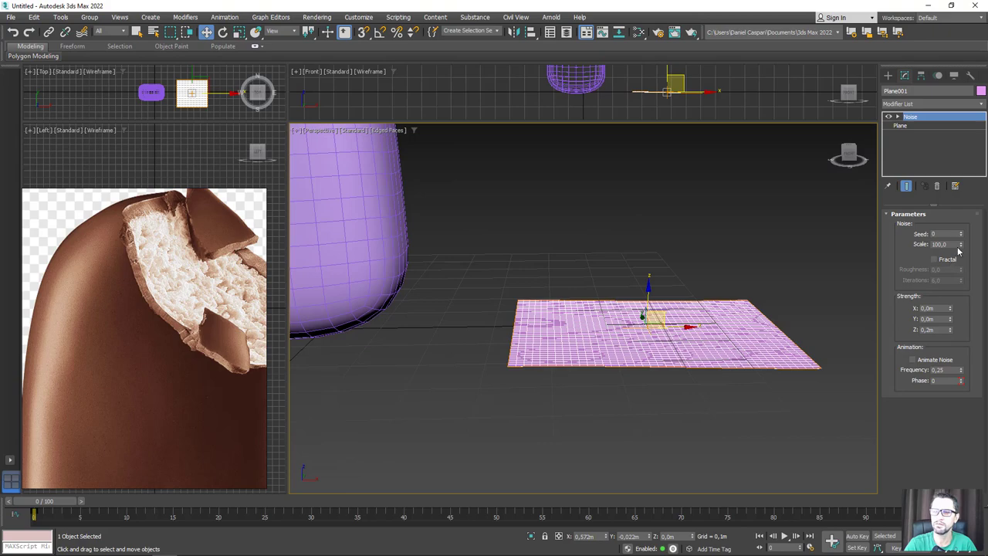
left_click_drag(960, 245, 963, 289)
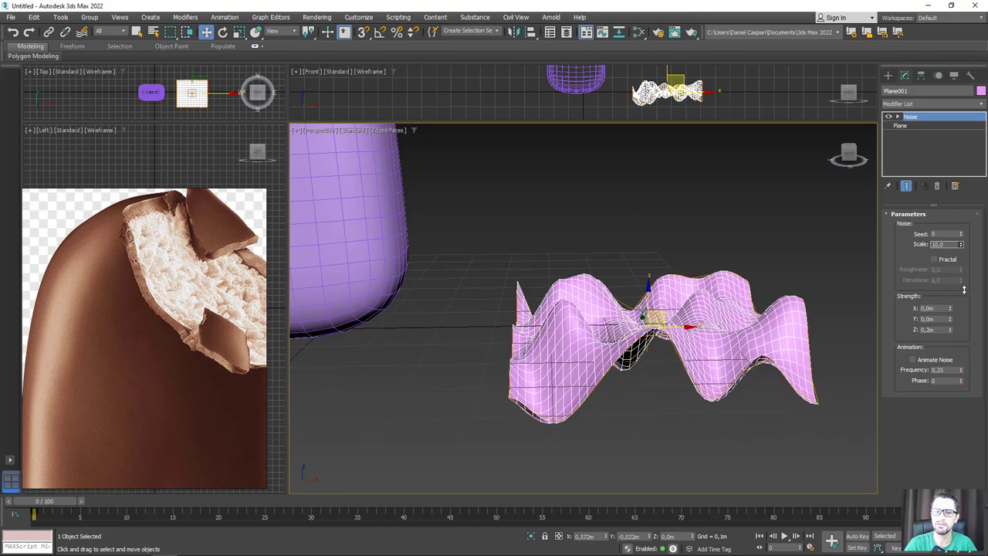
left_click_drag(963, 289, 963, 309)
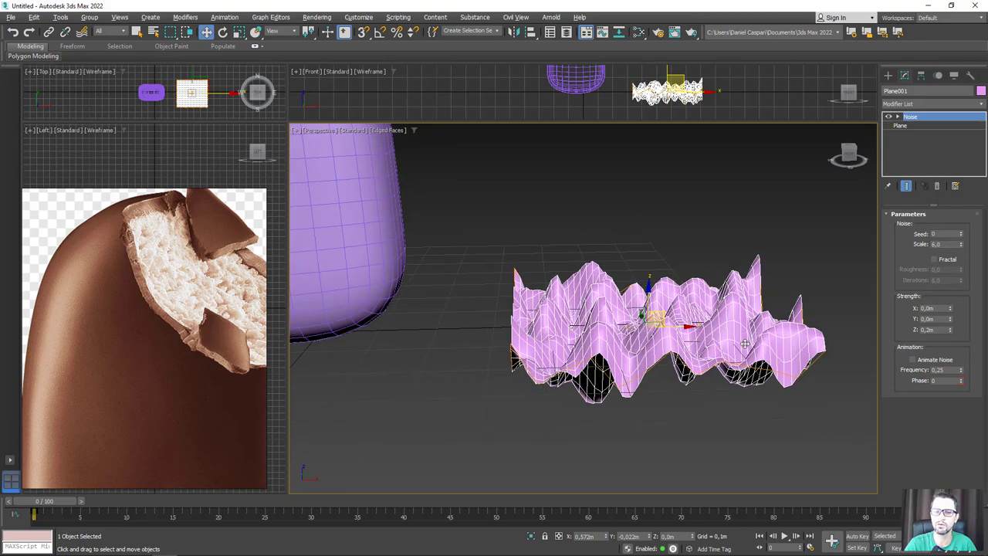
middle_click_drag(745, 344, 983, 301, "alt")
mouse_move(952, 329)
left_mouse_down()
mouse_move(948, 379)
mouse_move(954, 264)
mouse_move(964, 291)
left_mouse_up()
left_click_drag(949, 331, 950, 344)
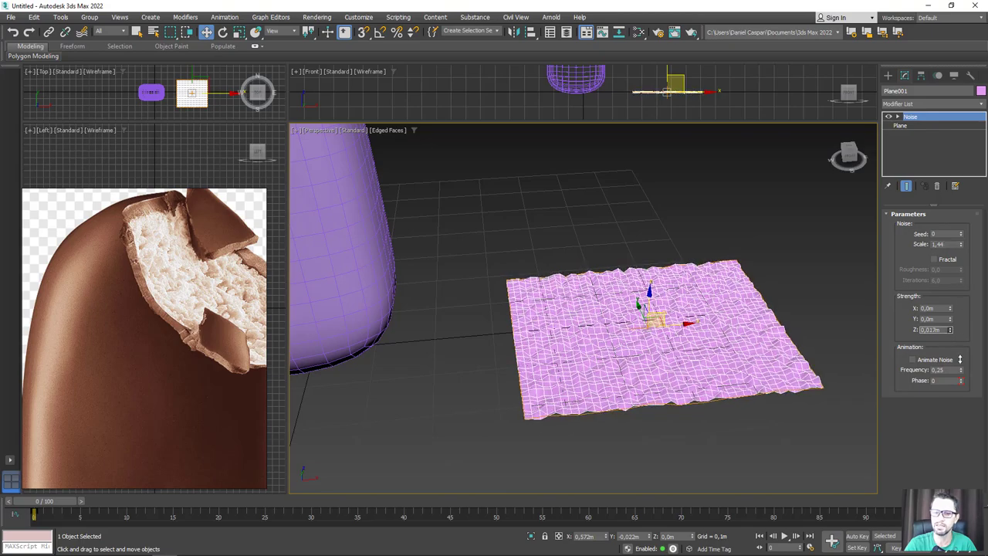
mouse_move(649, 324)
middle_mouse_down("alt")
mouse_move(649, 375)
mouse_move(652, 339)
middle_mouse_up("alt")
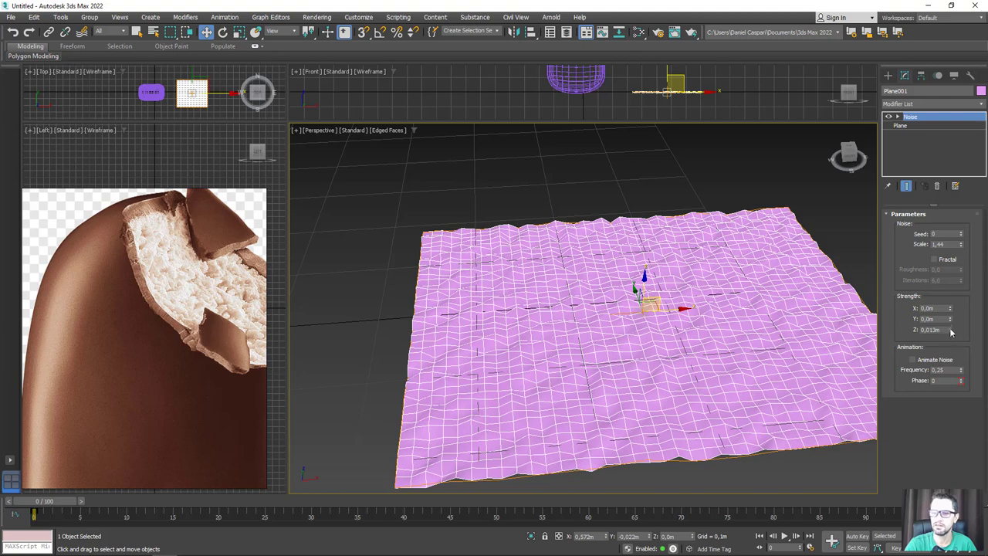
left_click_drag(951, 332, 950, 327)
Raise the plane's length and width segments to 100.
left_click(900, 125)
type("100")
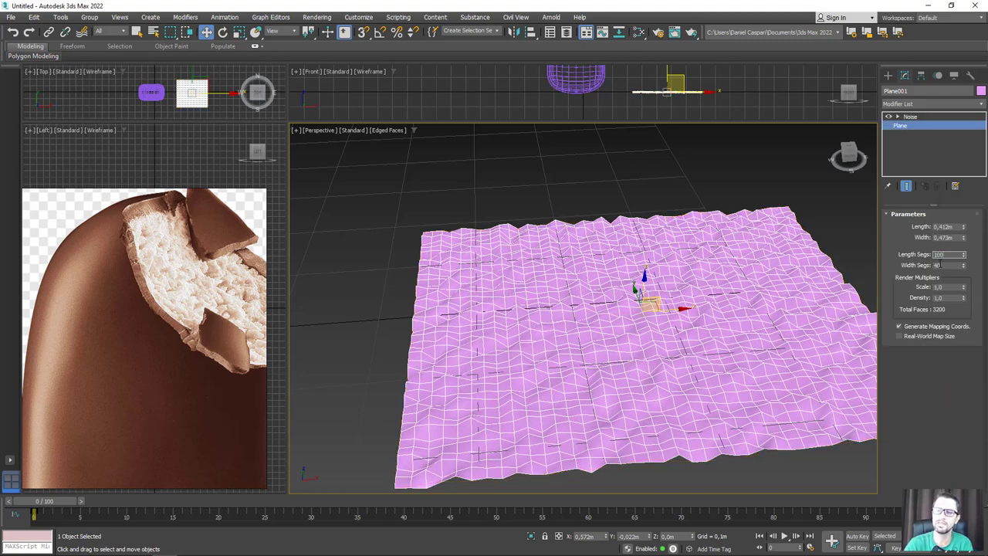
key("Tab")
key("Return")
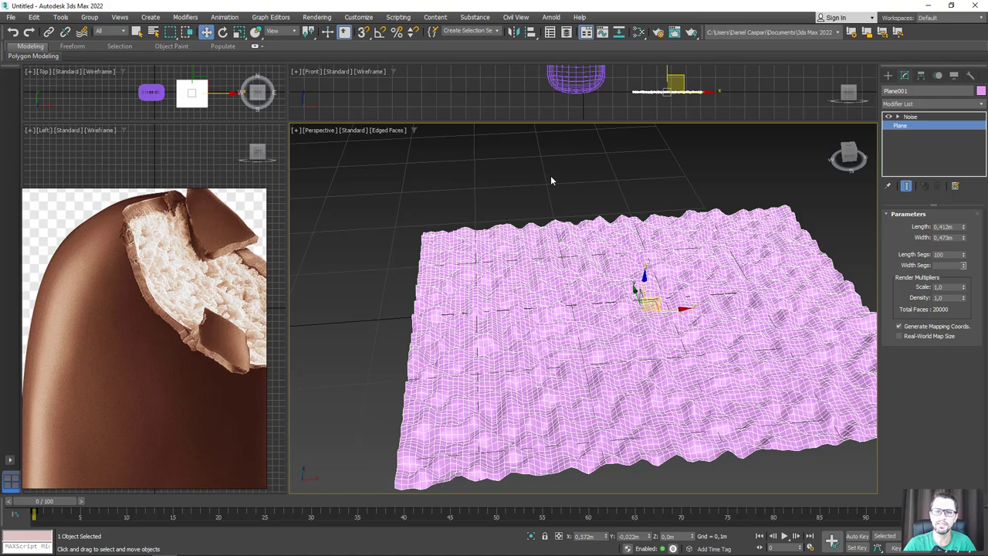
left_click(551, 177)
middle_click_drag(551, 177, 557, 324, "alt")
left_click(557, 324)
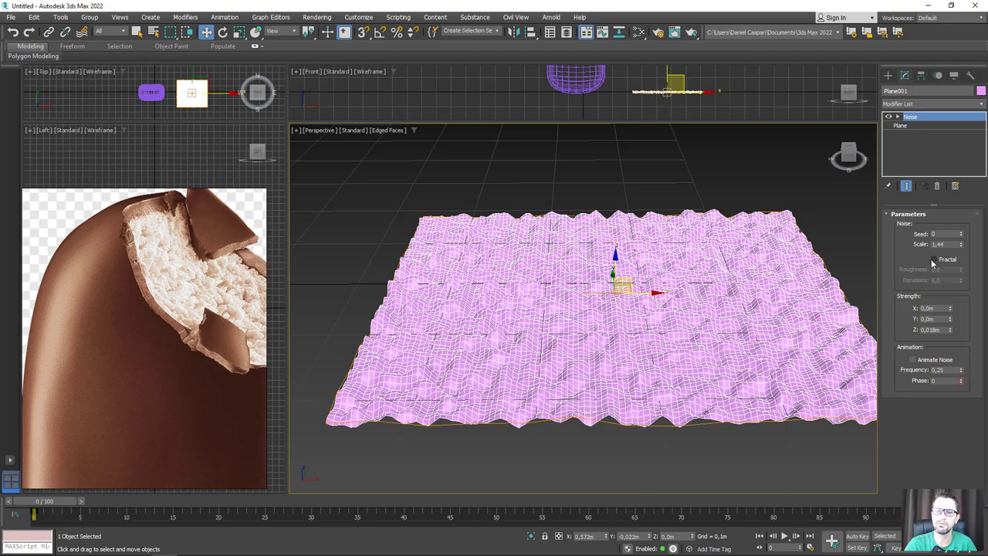
Enable Fractal noise and lower the Z strength to 0,01m, with edged faces turned off.
left_click(934, 259)
mouse_move(615, 324)
middle_mouse_down("alt")
mouse_move(619, 306)
mouse_move(631, 329)
middle_mouse_up("alt")
key("F4")
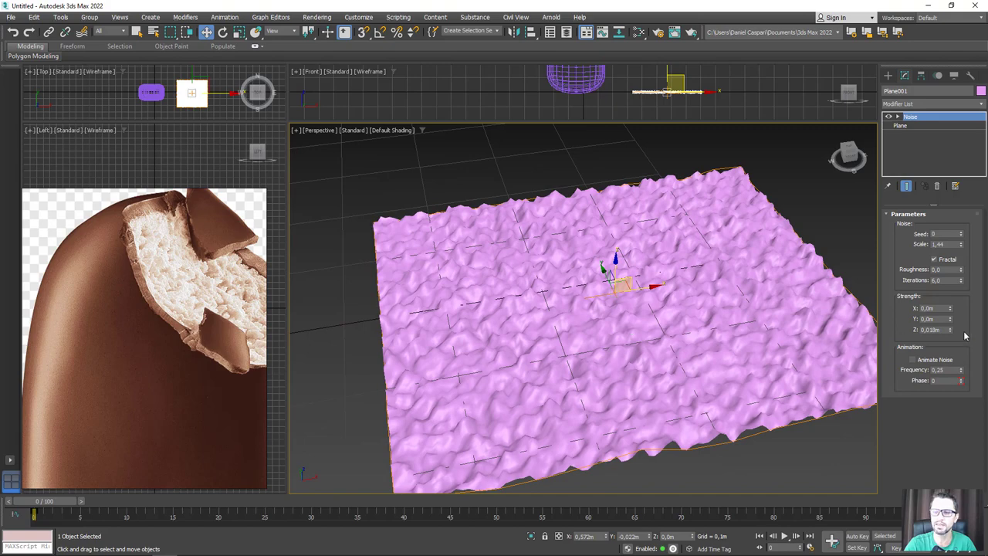
left_click_drag(950, 330, 951, 340)
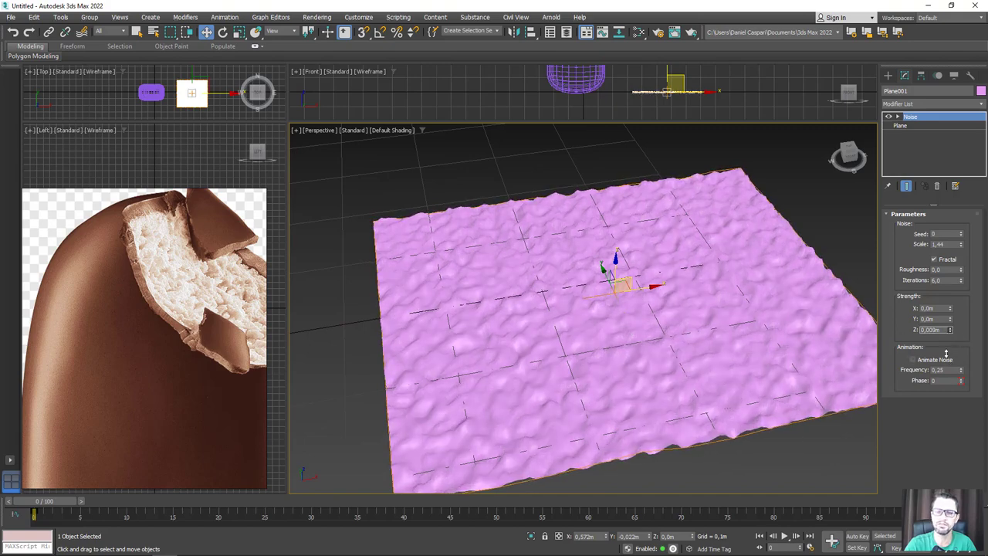
scroll(581, 329, "down", 5)
mouse_move(581, 329)
middle_mouse_down("alt")
mouse_move(670, 372)
mouse_move(666, 345)
middle_mouse_up("alt")
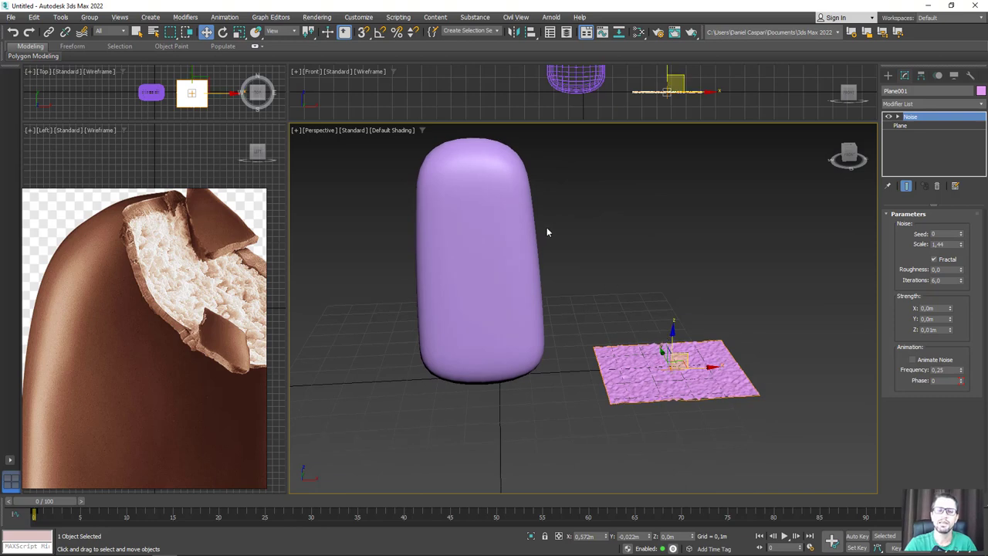
middle_click_drag(546, 232, 540, 310)
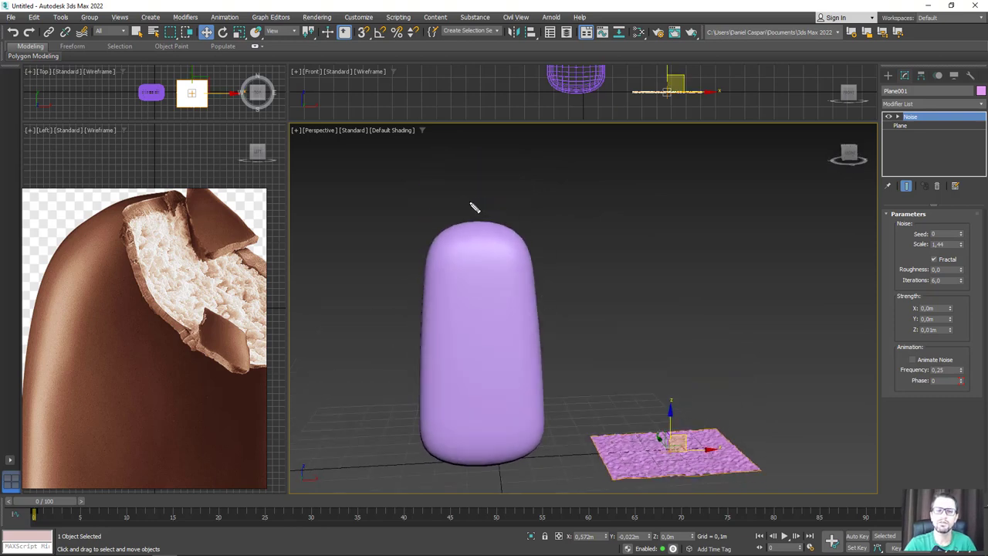
mouse_move(475, 234)
left_mouse_down()
mouse_move(518, 264)
mouse_move(591, 276)
left_mouse_up()
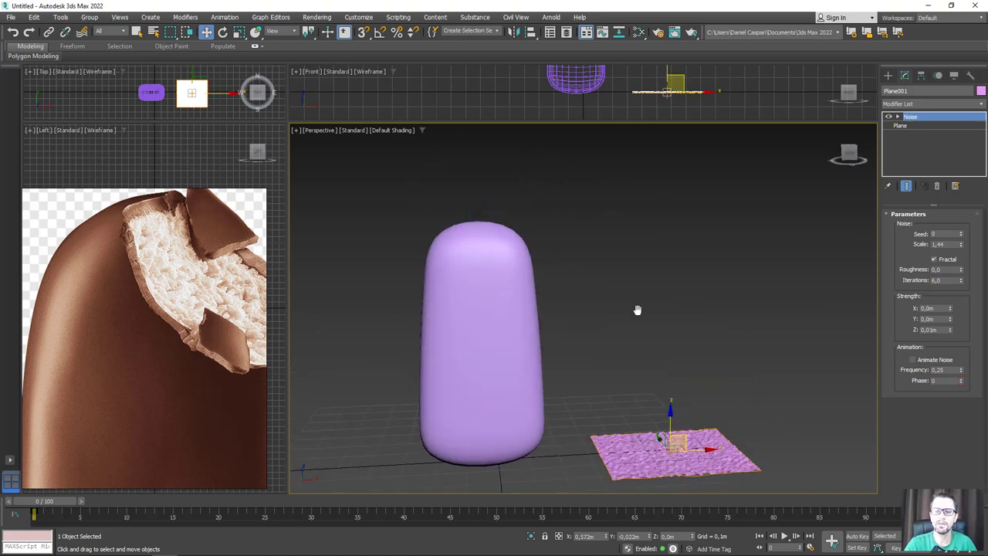
middle_click_drag(639, 308, 620, 298, "alt")
Add a Bend modifier to the noisy plane, bending it -96,5 degrees about the X axis.
left_click(979, 103)
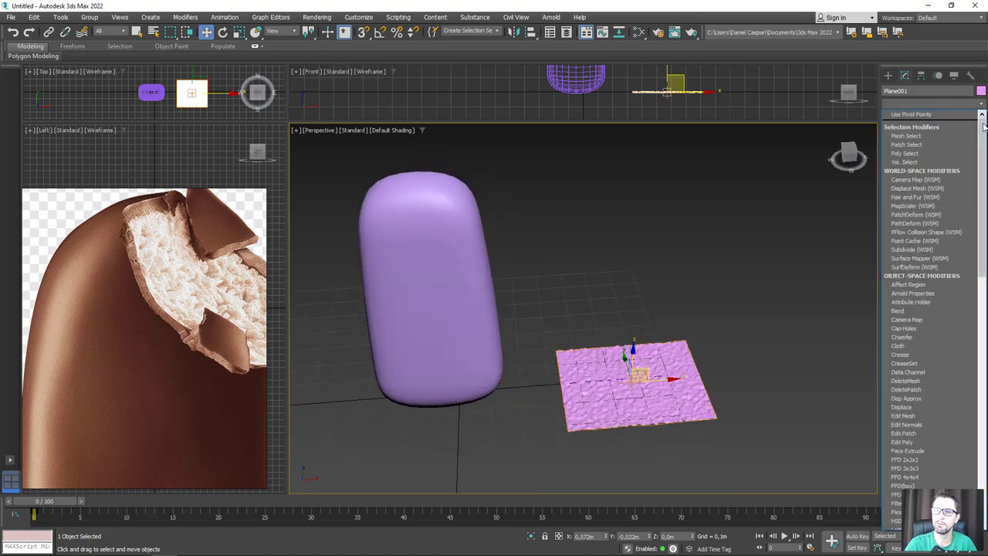
left_click(898, 311)
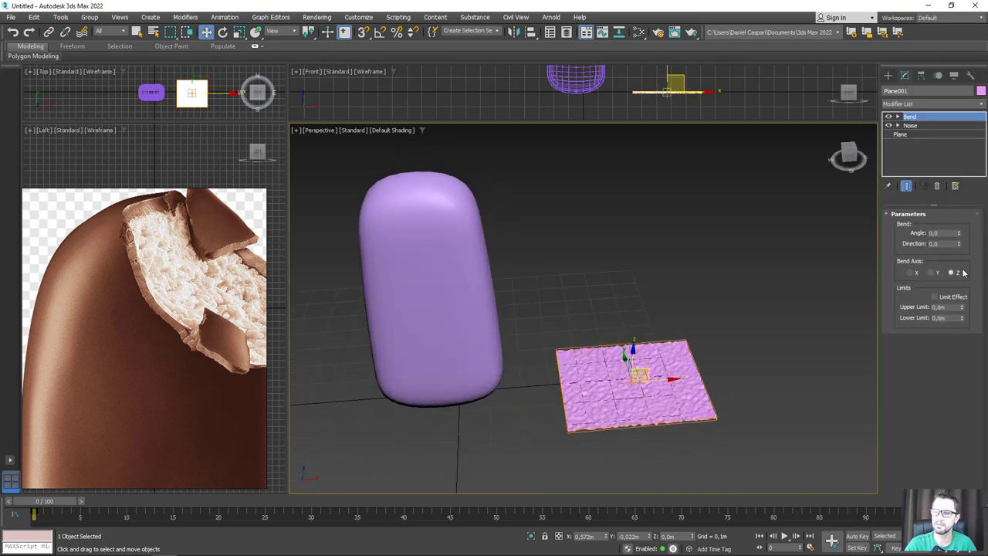
left_click_drag(959, 235, 959, 208)
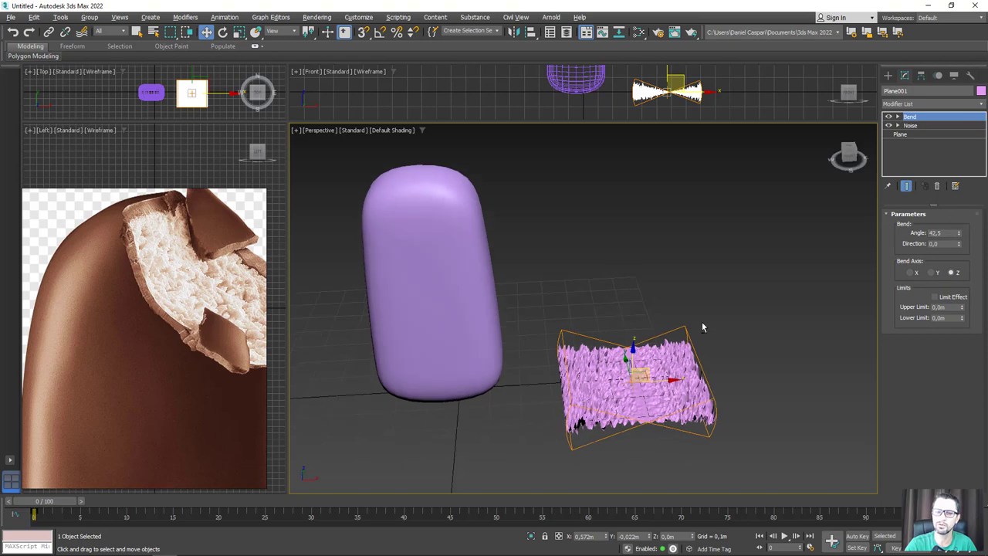
scroll(657, 385, "up", 3)
middle_click_drag(656, 385, 679, 370, "alt")
left_click(933, 273)
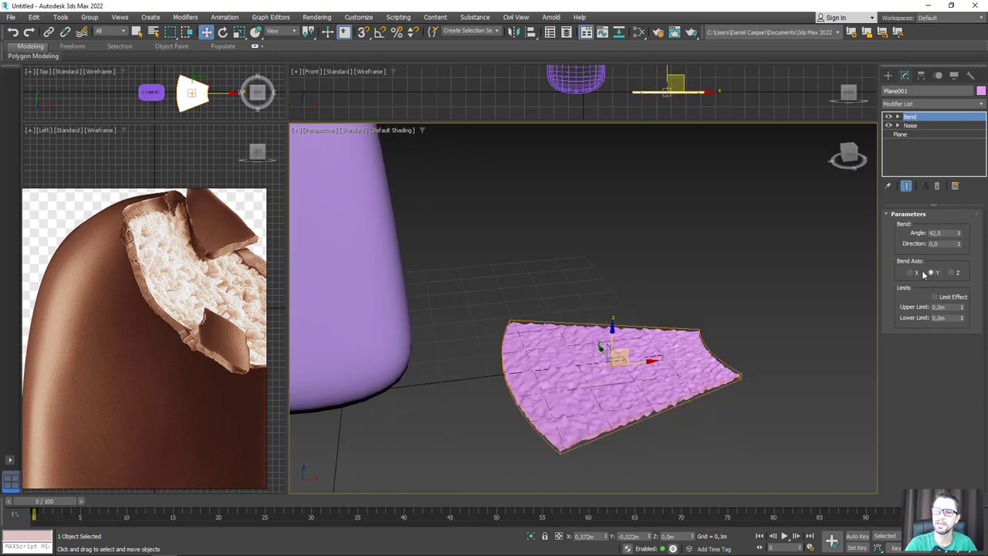
left_click(910, 272)
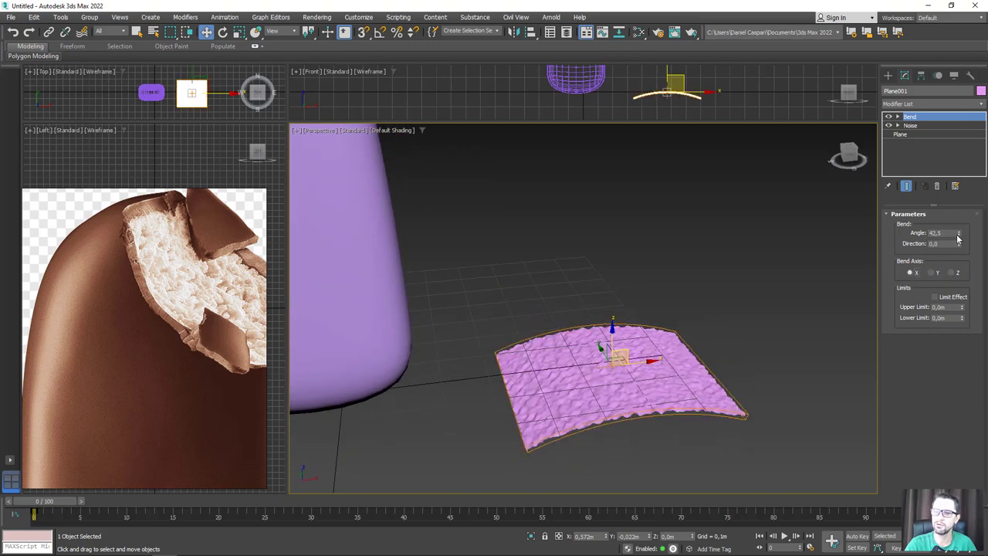
left_click_drag(957, 236, 967, 376)
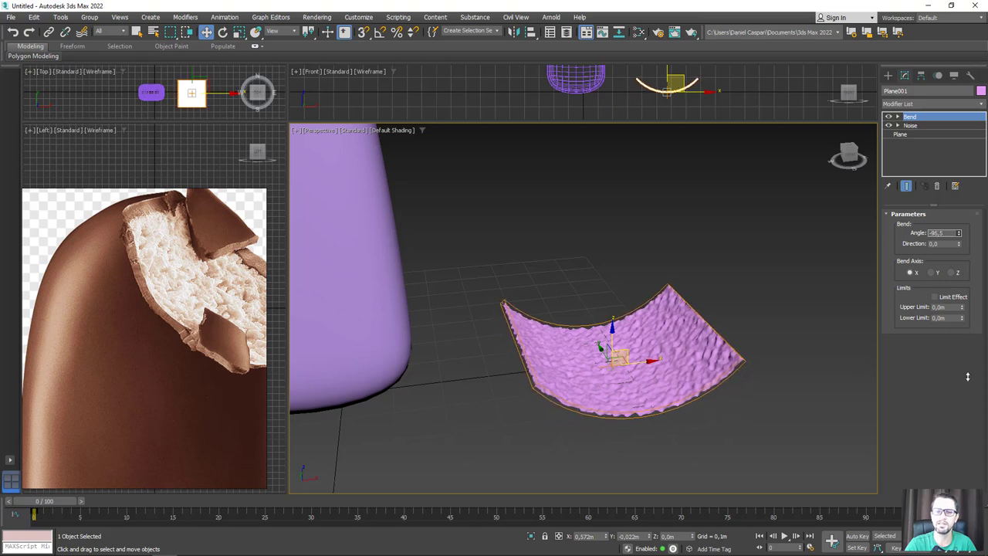
scroll(609, 329, "down", 3)
middle_click_drag(618, 337, 454, 164, "alt")
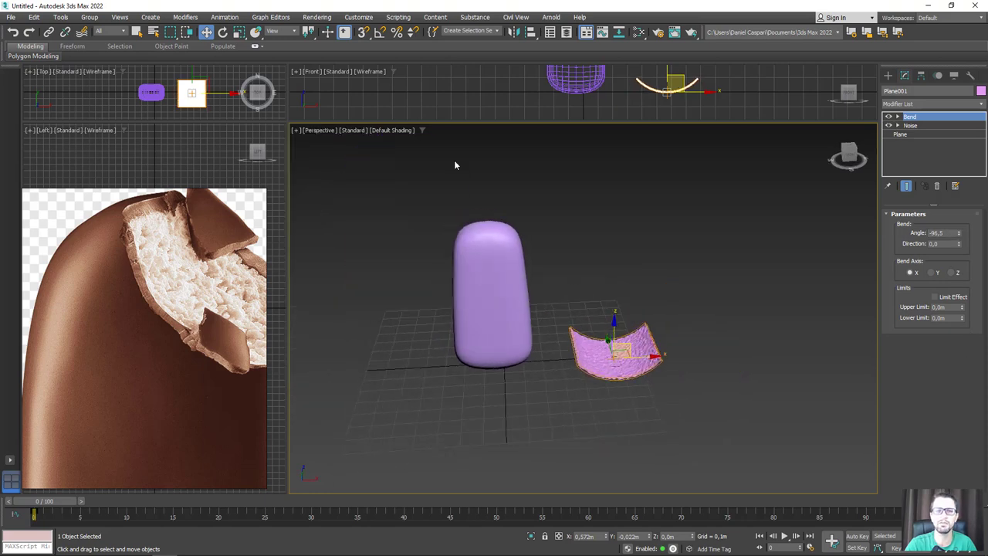
mouse_move(324, 69)
middle_mouse_down("alt")
mouse_move(408, 213)
mouse_move(399, 185)
middle_mouse_up("alt")
scroll(370, 112, "up", 3)
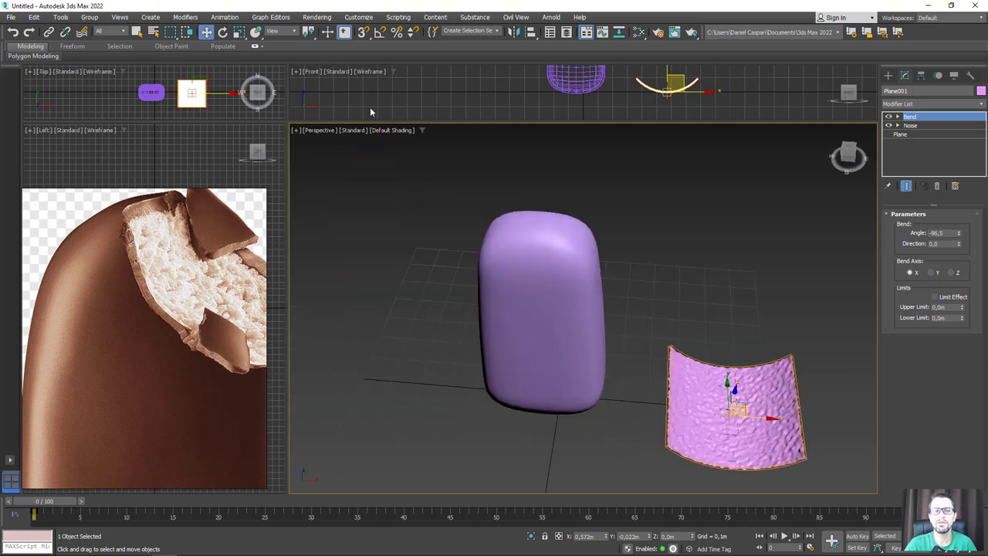
Place the bent plane onto the capsule's top and scale it to about half size.
left_click(255, 32)
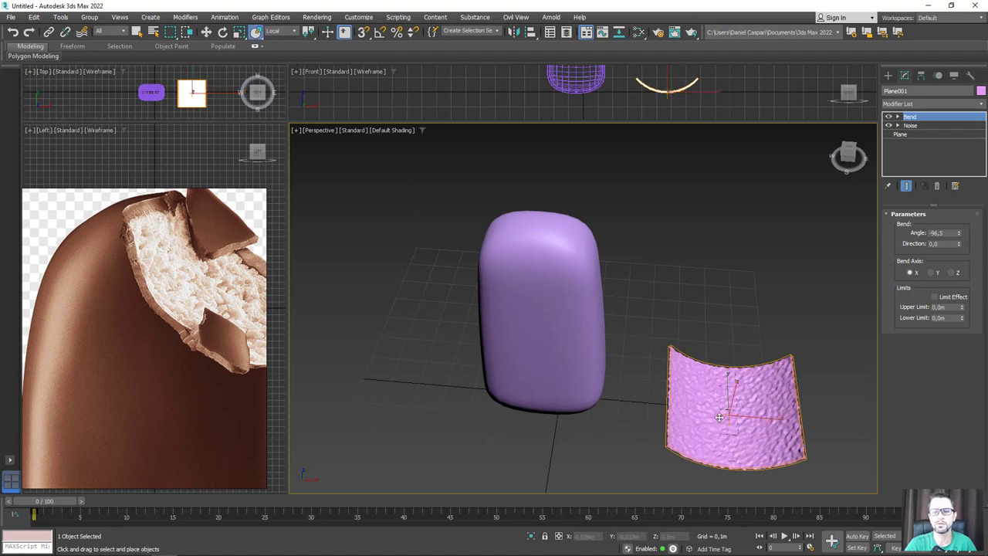
mouse_move(740, 415)
left_mouse_down()
mouse_move(596, 275)
mouse_move(574, 237)
mouse_move(470, 160)
left_mouse_up()
key("r")
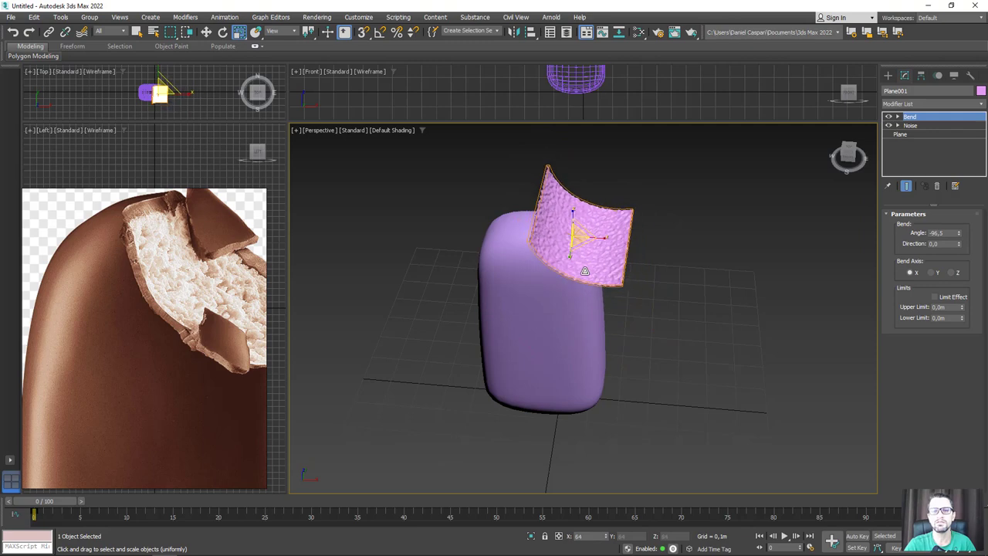
key("w")
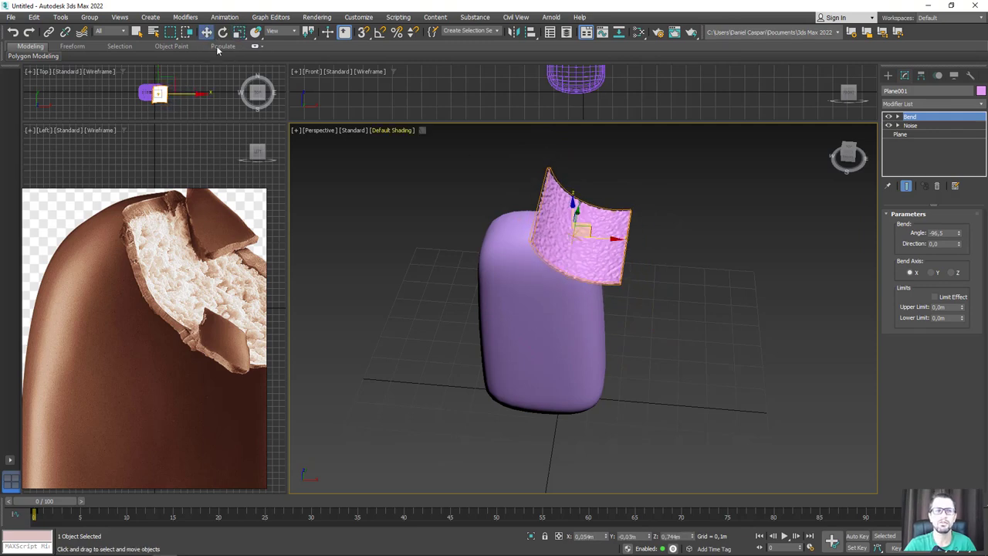
key("z")
Adjust the bent plane's position so it sits shifted up and right over the bar's top.
middle_click_drag(617, 267, 573, 275, "alt")
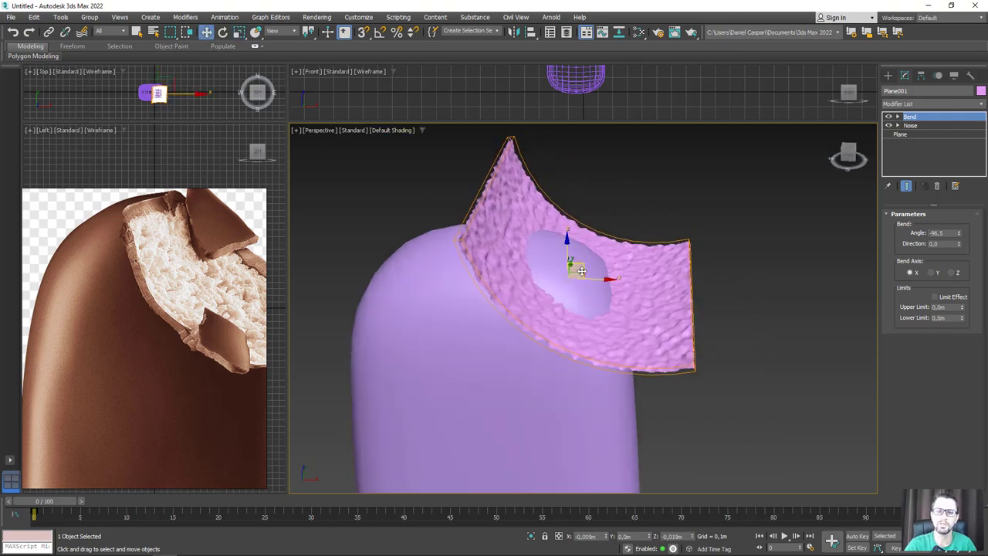
left_click_drag(572, 275, 554, 290)
key("e")
key("w")
scroll(164, 266, "down", 3)
scroll(164, 266, "up", 3)
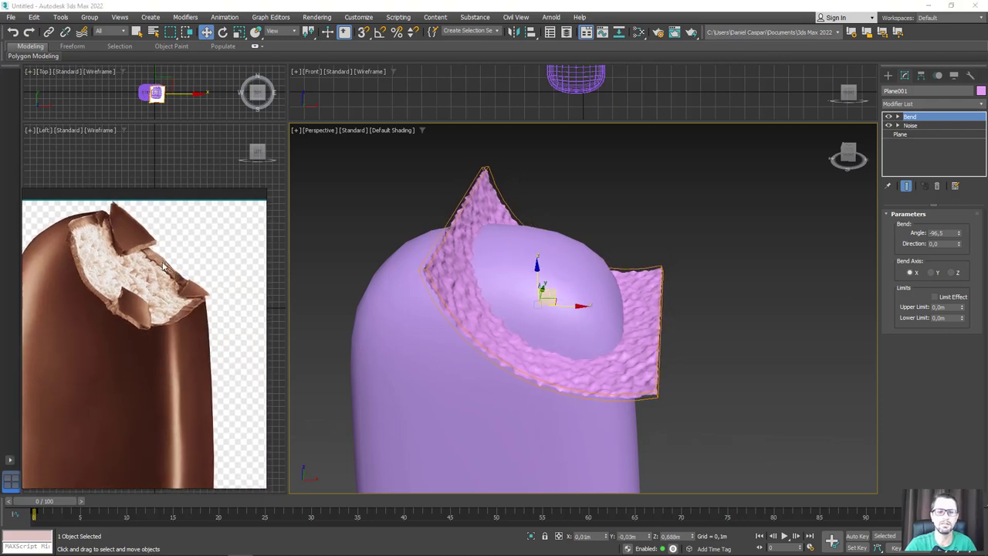
mouse_move(504, 288)
middle_mouse_down("alt")
mouse_move(479, 265)
mouse_move(571, 278)
middle_mouse_up("alt")
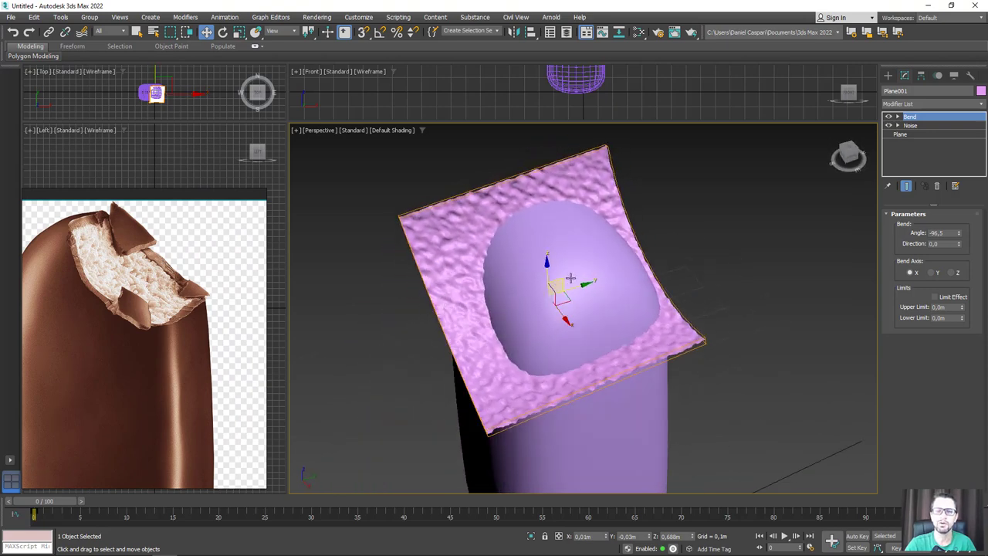
left_click_drag(570, 277, 586, 286)
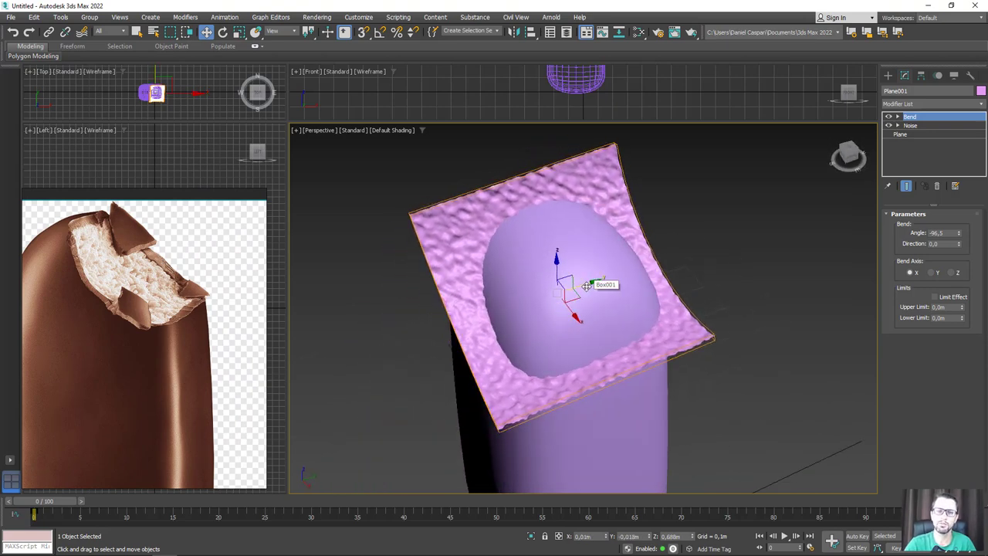
Stack a second Noise modifier on the bent plane with scale 6,0 and Z strength 0,045m.
left_click(981, 105)
type("n")
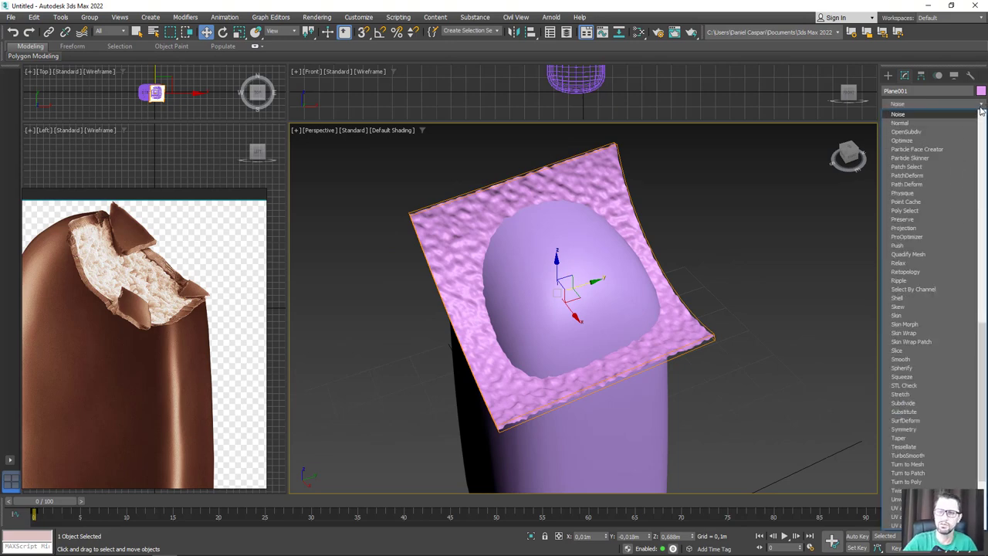
key("Return")
mouse_move(841, 293)
middle_mouse_down("alt")
mouse_move(790, 286)
mouse_move(864, 278)
middle_mouse_up("alt")
left_click_drag(949, 330, 950, 314)
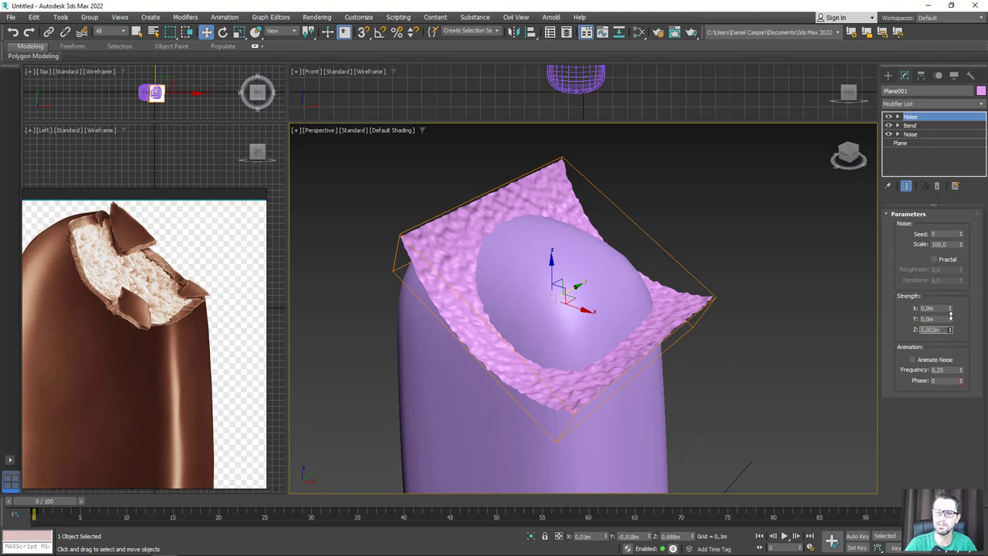
mouse_move(949, 275)
left_mouse_down()
mouse_move(954, 264)
mouse_move(959, 287)
left_mouse_up()
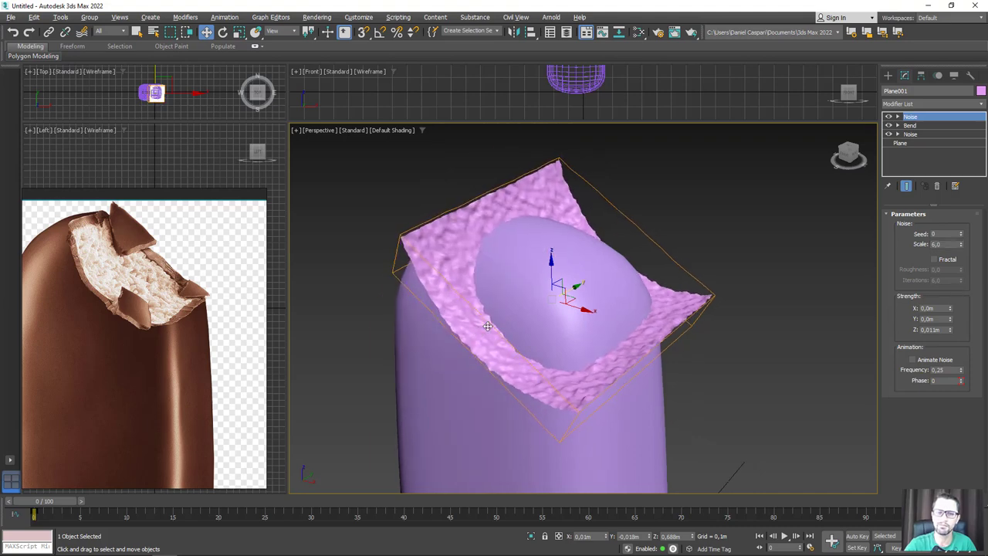
middle_click_drag(459, 368, 494, 363, "alt")
left_click_drag(950, 329, 918, 176)
mouse_move(725, 246)
middle_mouse_down("alt")
mouse_move(637, 269)
mouse_move(720, 261)
middle_mouse_up("alt")
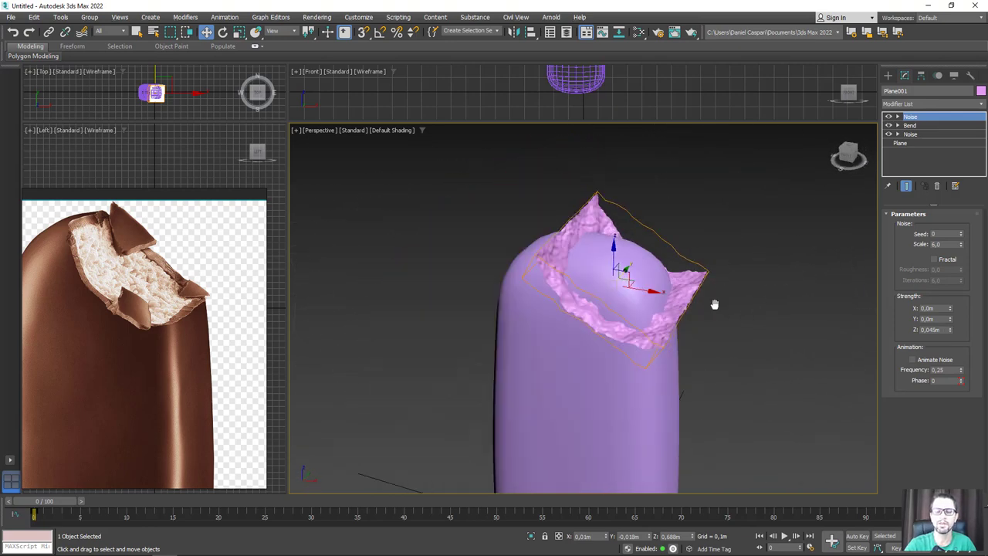
mouse_move(712, 302)
middle_mouse_down("alt")
mouse_move(622, 272)
mouse_move(652, 273)
middle_mouse_up("alt")
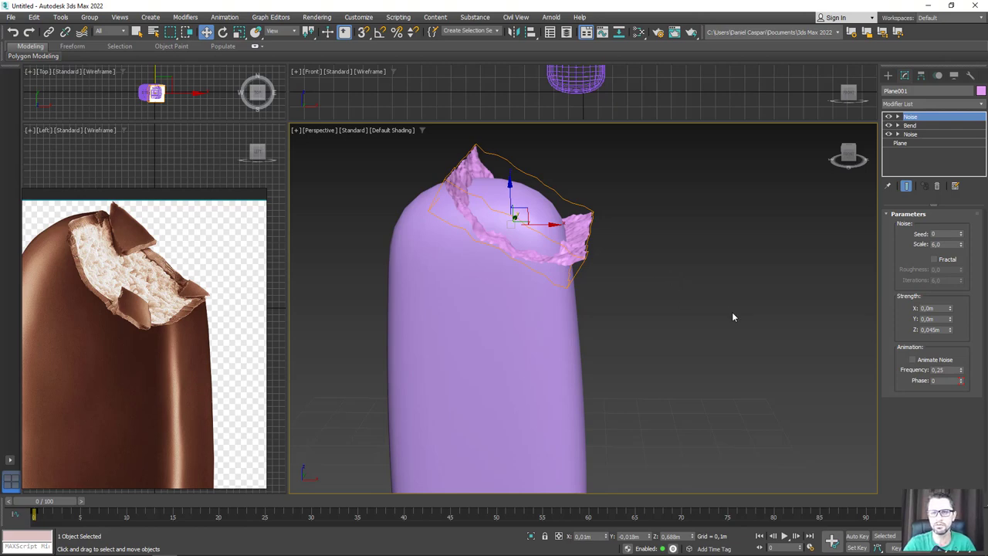
scroll(664, 297, "down", 3)
Create a sphere to the right of the bar, resting on the grid via Base To Pivot.
scroll(602, 278, "down", 2)
left_click(888, 74)
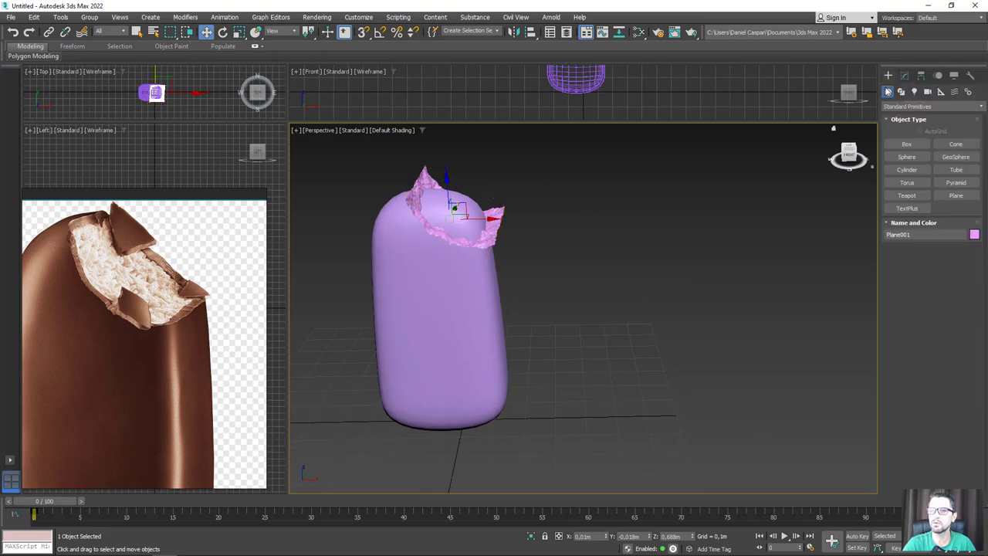
left_click(906, 145)
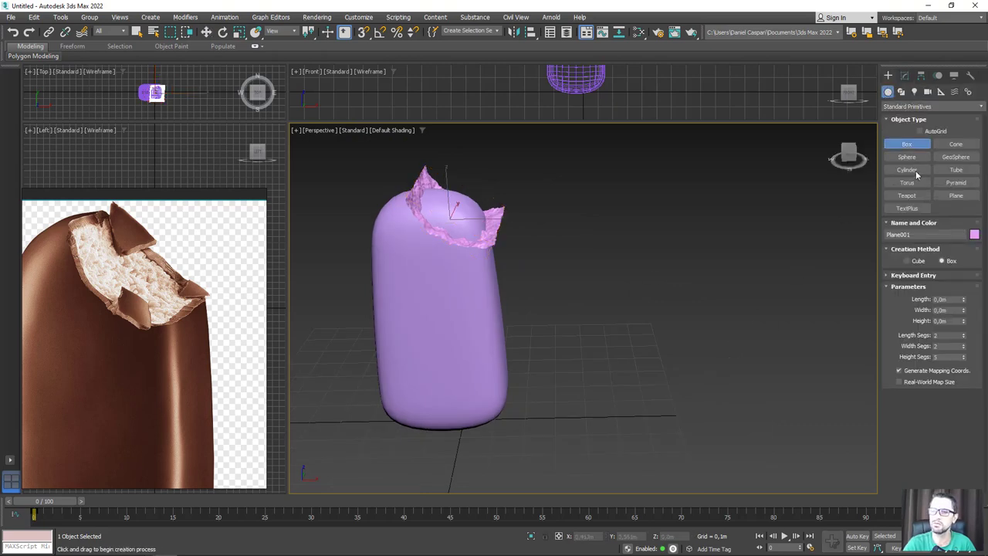
left_click(906, 158)
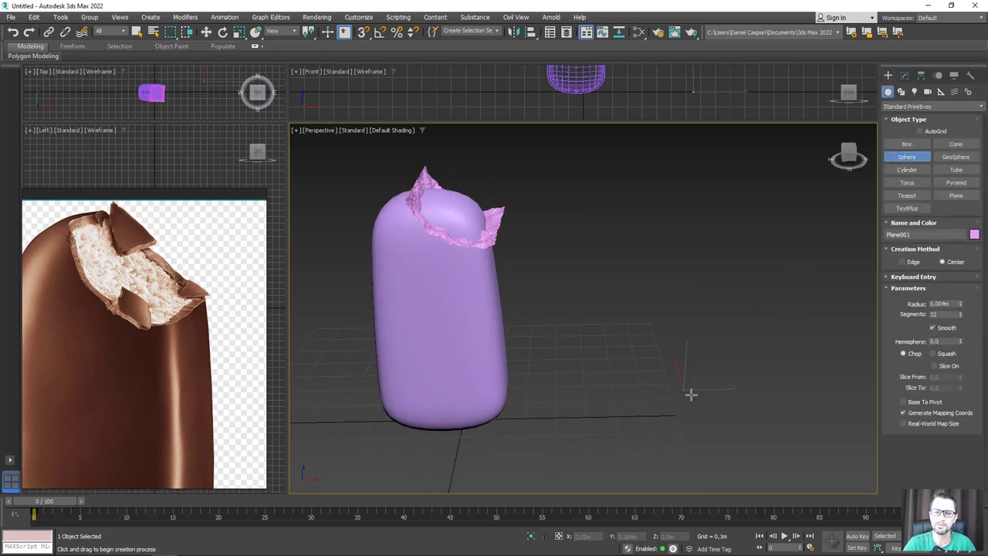
left_click_drag(690, 394, 742, 417)
left_click(904, 402)
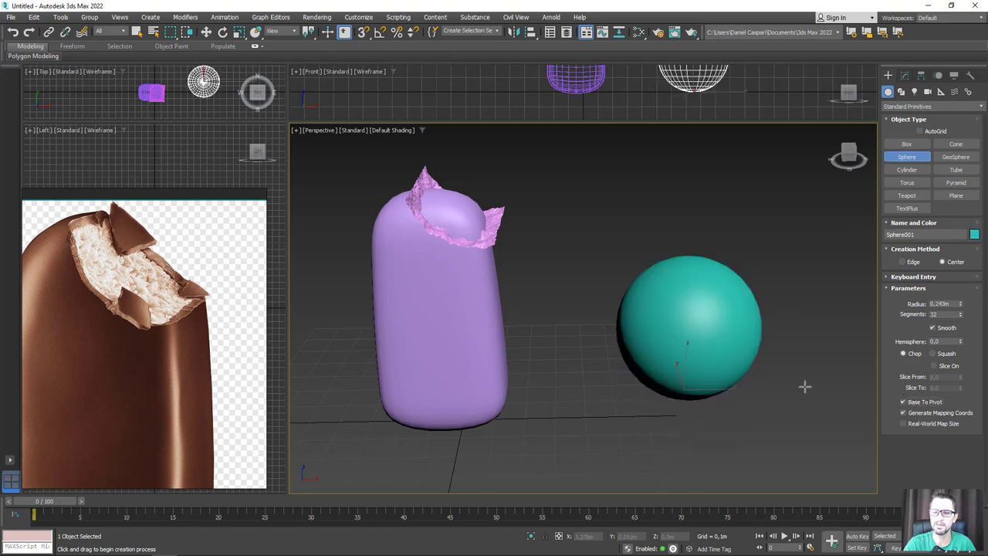
middle_click_drag(802, 386, 670, 352)
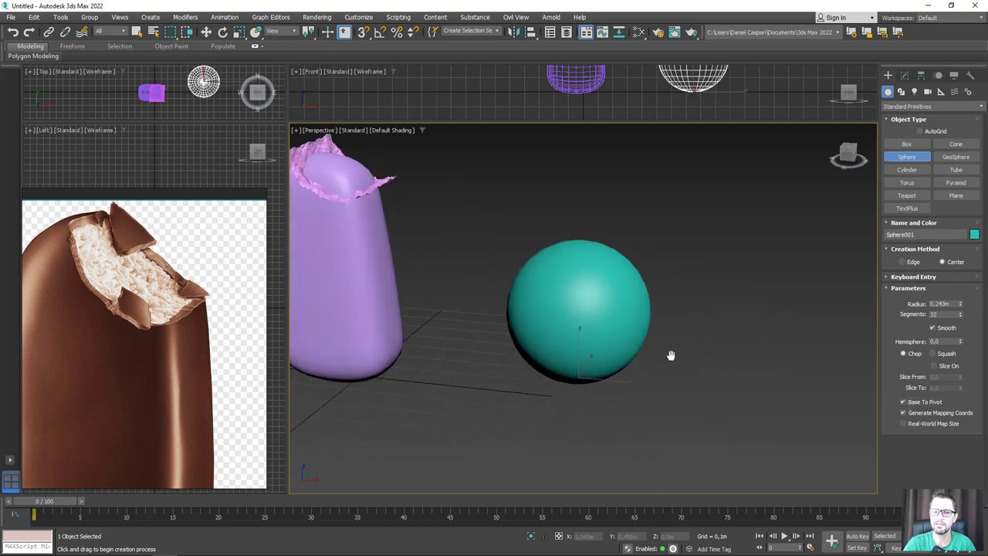
Draw a yellow plane beside the sphere and show edged faces.
left_click(955, 195)
middle_click_drag(782, 287, 626, 317)
mouse_move(587, 351)
left_mouse_down()
mouse_move(645, 407)
mouse_move(703, 434)
left_mouse_up()
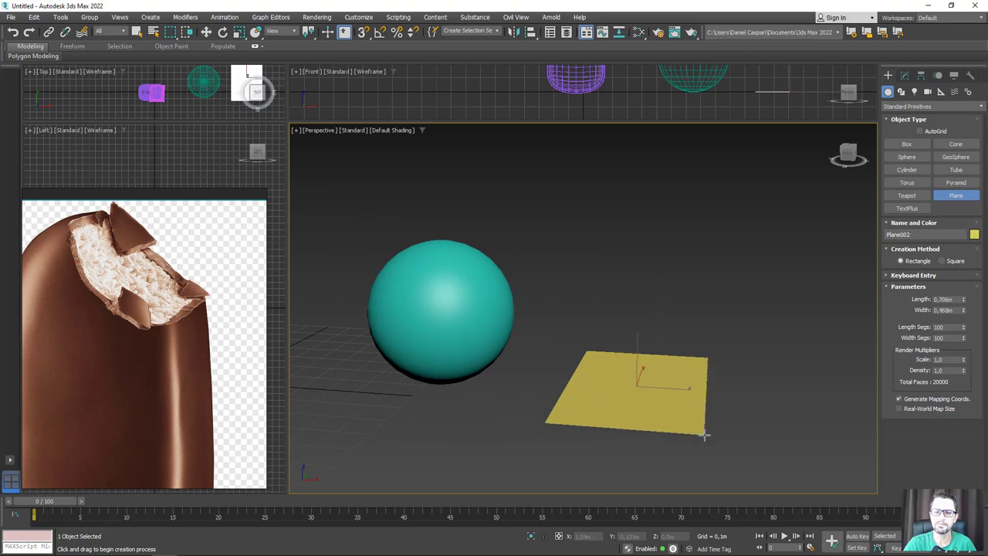
key("F4")
middle_click_drag(694, 413, 698, 397, "alt")
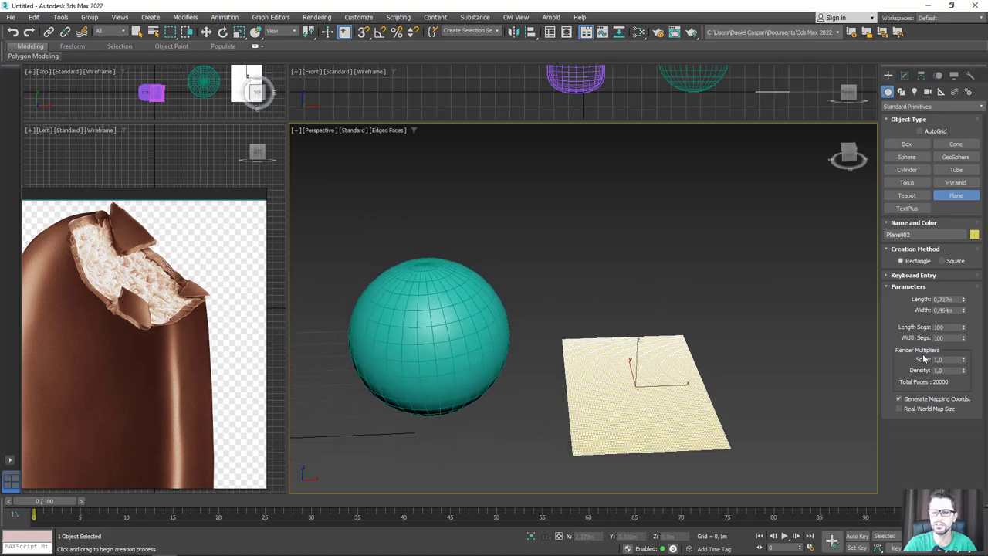
Set the plane's length and width segments to 50 each and adjust its proportions.
double_click(940, 327)
type("50")
key("Tab")
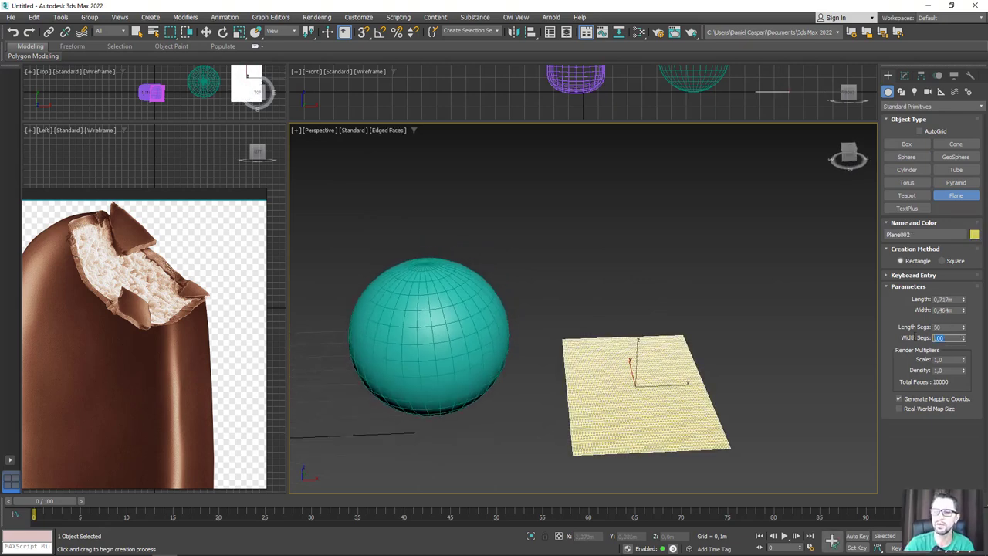
type("1")
key("Return")
mouse_move(686, 372)
middle_mouse_down()
mouse_move(677, 345)
mouse_move(736, 367)
middle_mouse_up()
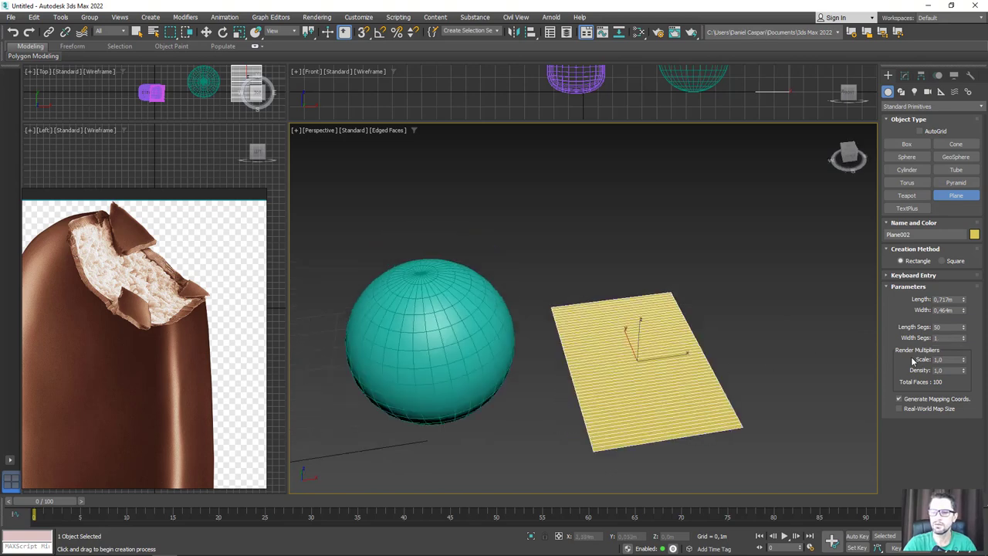
double_click(946, 338)
type("50")
key("Return")
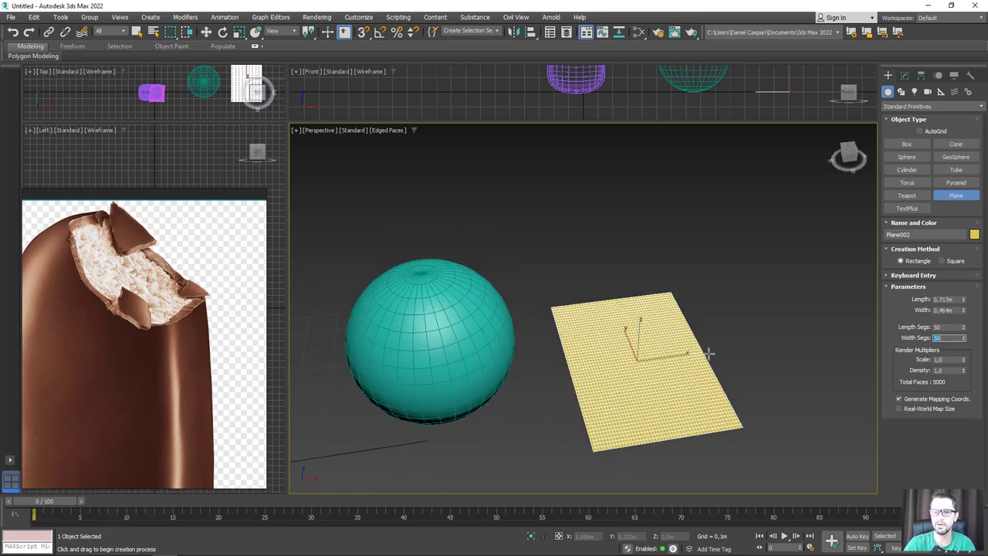
middle_click_drag(710, 353, 772, 351, "alt")
left_click_drag(964, 308, 963, 303)
mouse_move(787, 328)
middle_mouse_down("alt")
mouse_move(739, 382)
mouse_move(848, 155)
middle_mouse_up("alt")
Add a Noise modifier to the yellow Plane002 with Z strength 0.063m and scale 9.
key("w")
left_click(904, 75)
left_click(910, 108)
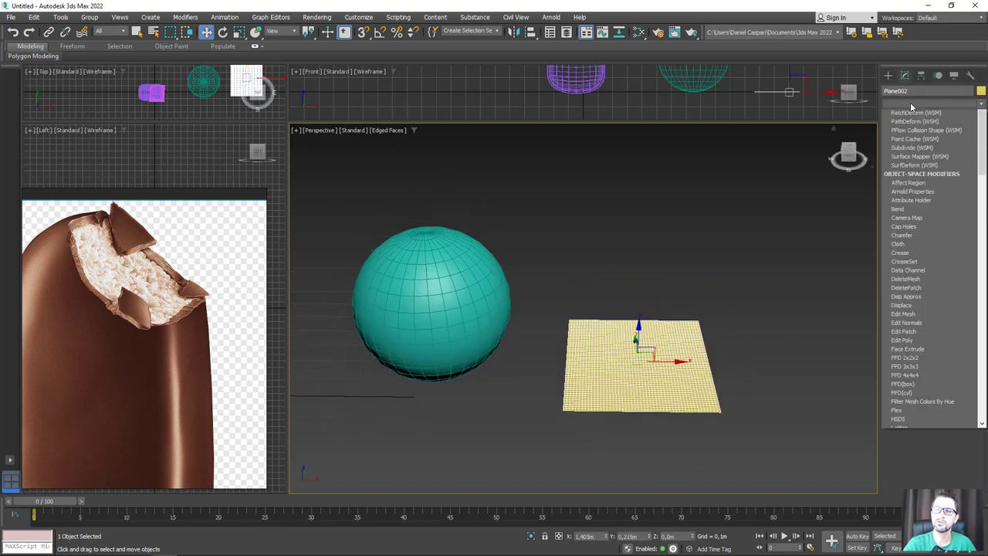
key("n")
key("Return")
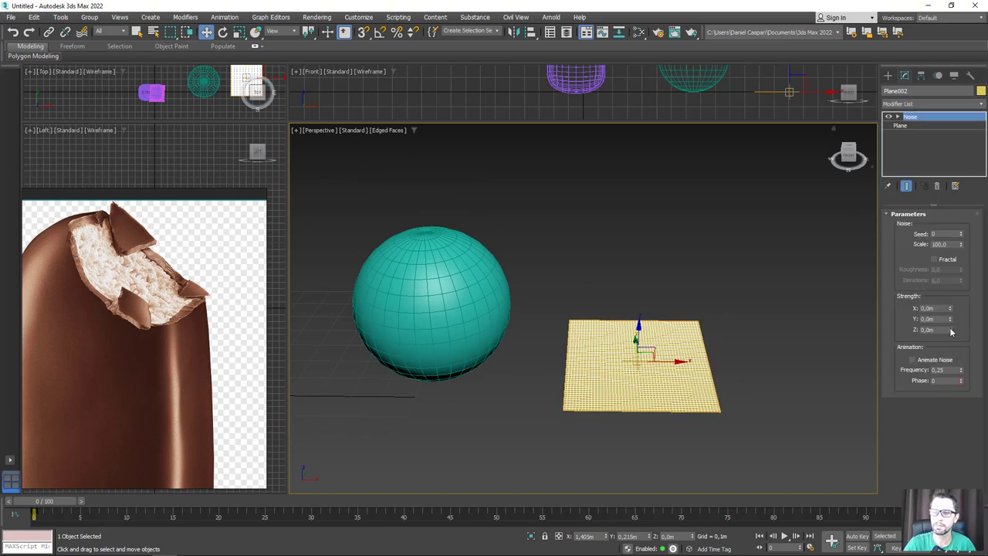
left_click_drag(951, 331, 950, 320)
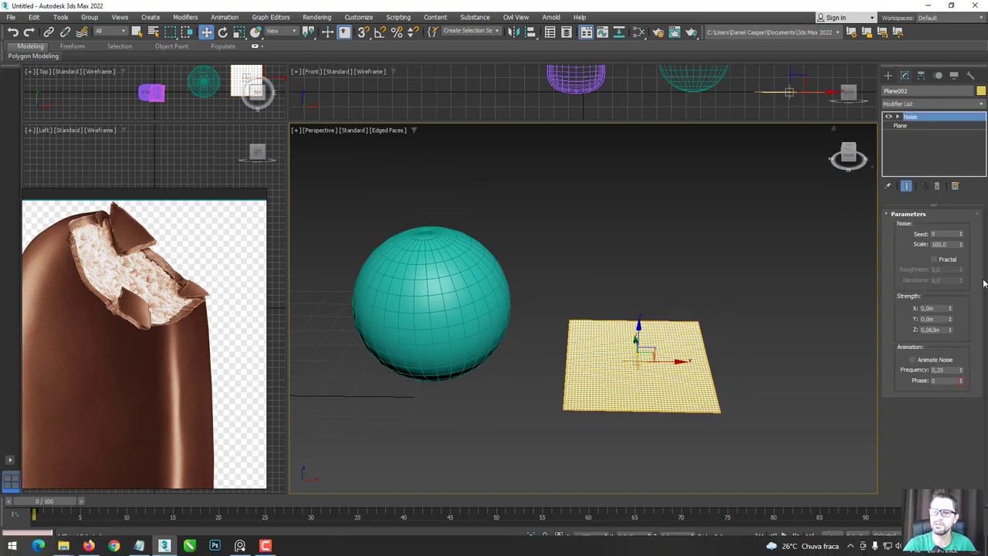
left_click_drag(960, 246, 962, 292)
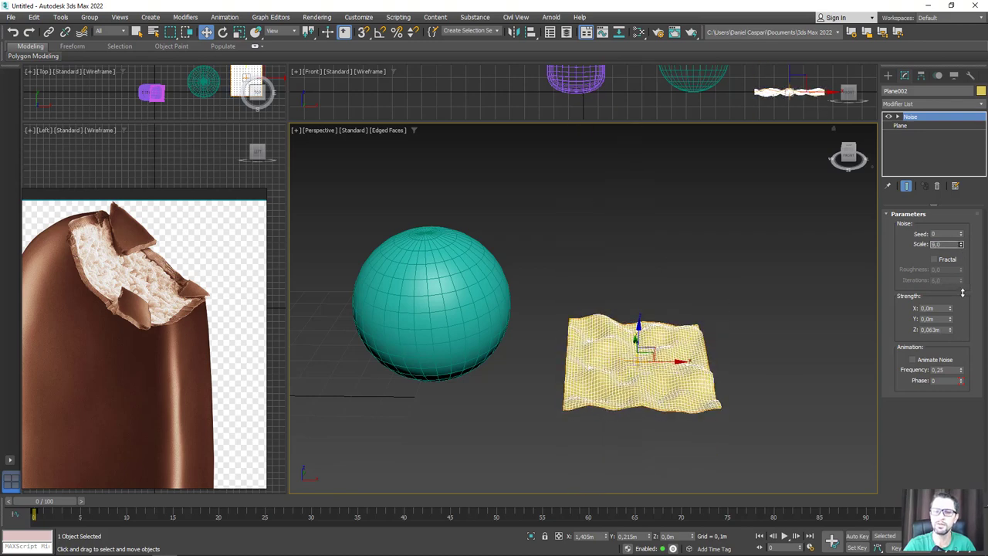
middle_click_drag(777, 325, 718, 342, "alt")
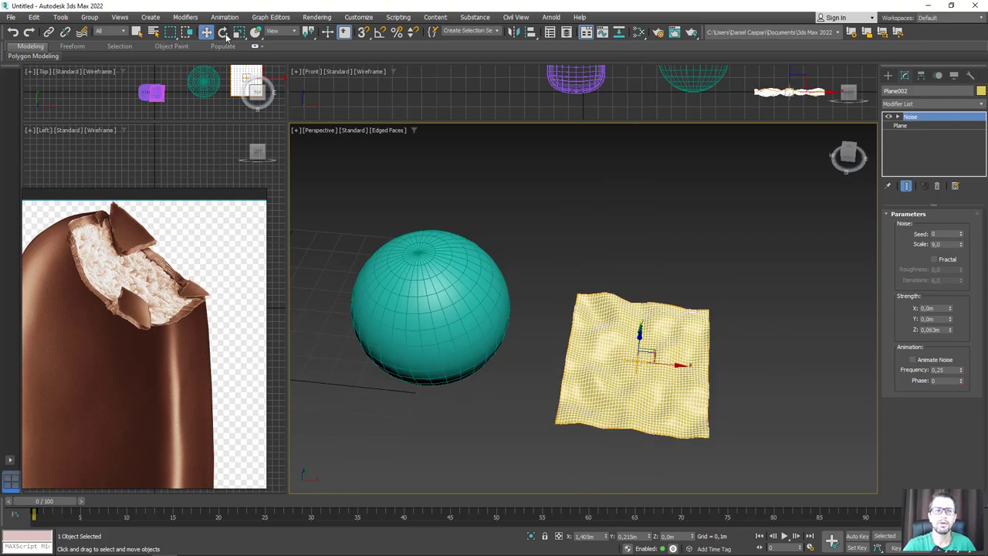
Place the wavy plane onto the sphere's top with Select and Place and drape it over the sphere.
left_click(256, 32)
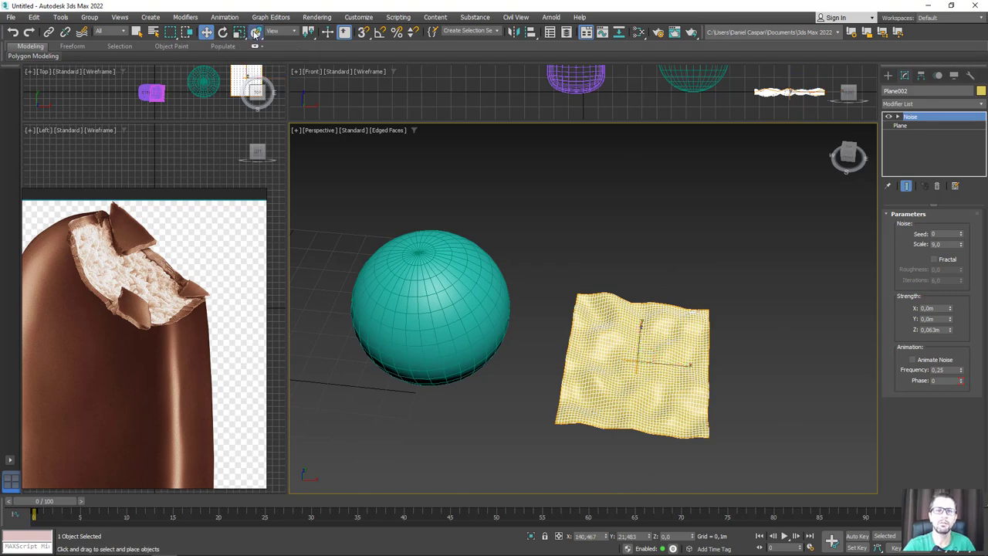
left_click_drag(634, 367, 474, 260)
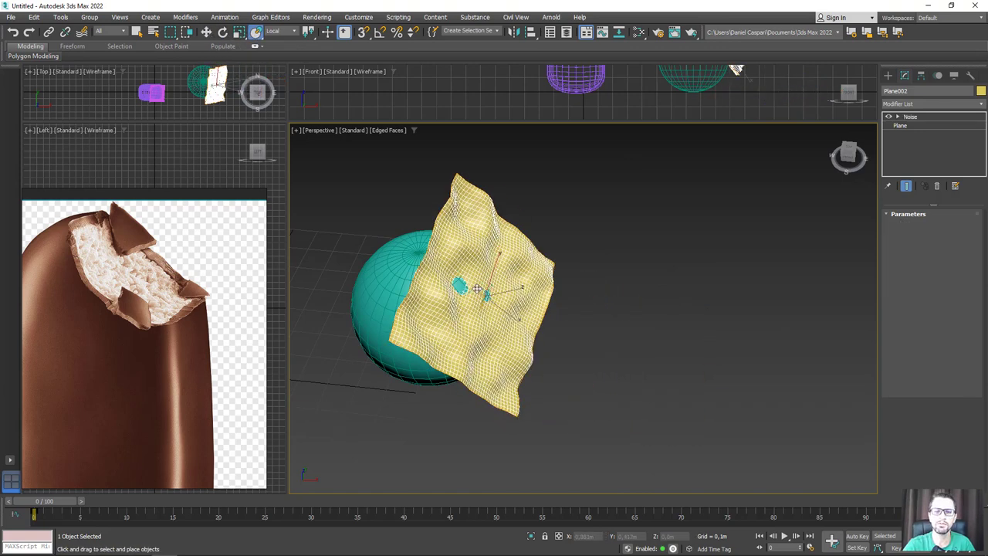
middle_click_drag(474, 261, 515, 275, "alt")
key("w")
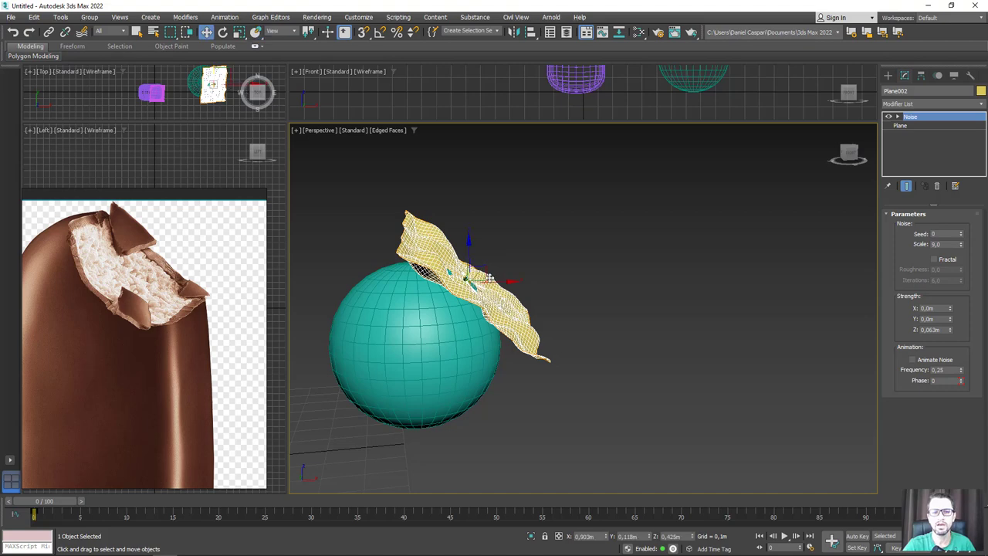
left_click_drag(485, 267, 470, 282)
middle_click_drag(470, 282, 564, 314, "alt")
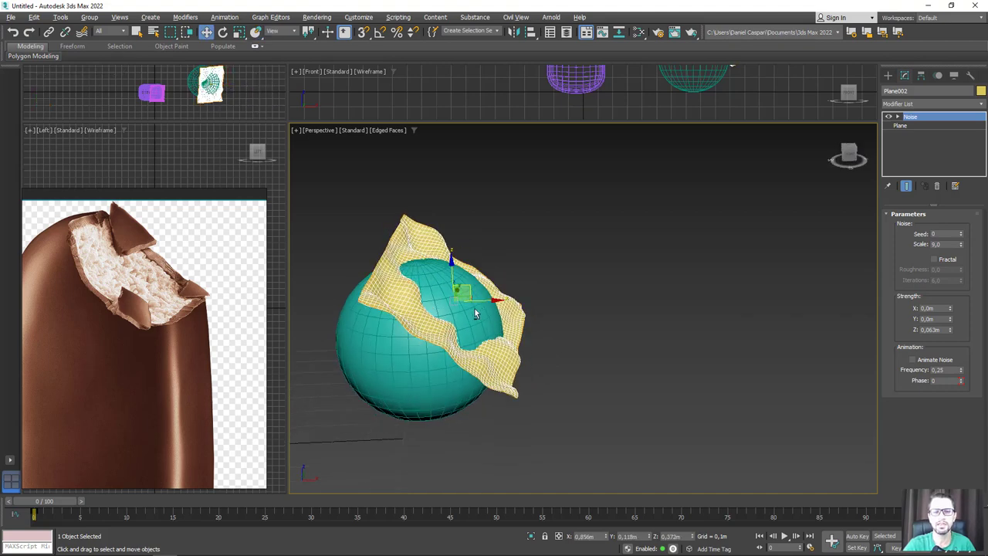
scroll(619, 310, "down", 2)
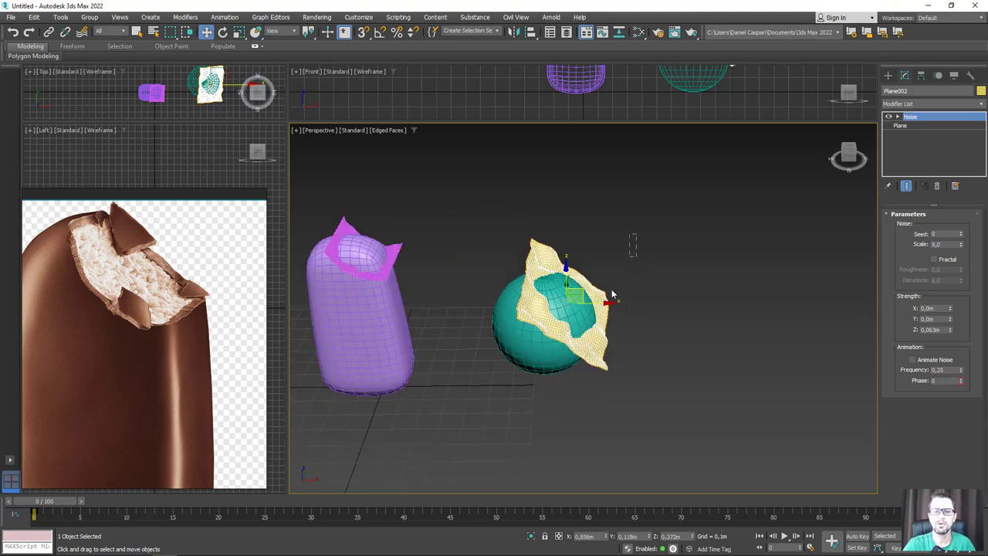
Shift-drag a copy of the sphere and plane to the right, then select the copied Plane003.
left_click(548, 368, "ctrl")
left_click_drag(588, 316, 793, 327, "shift")
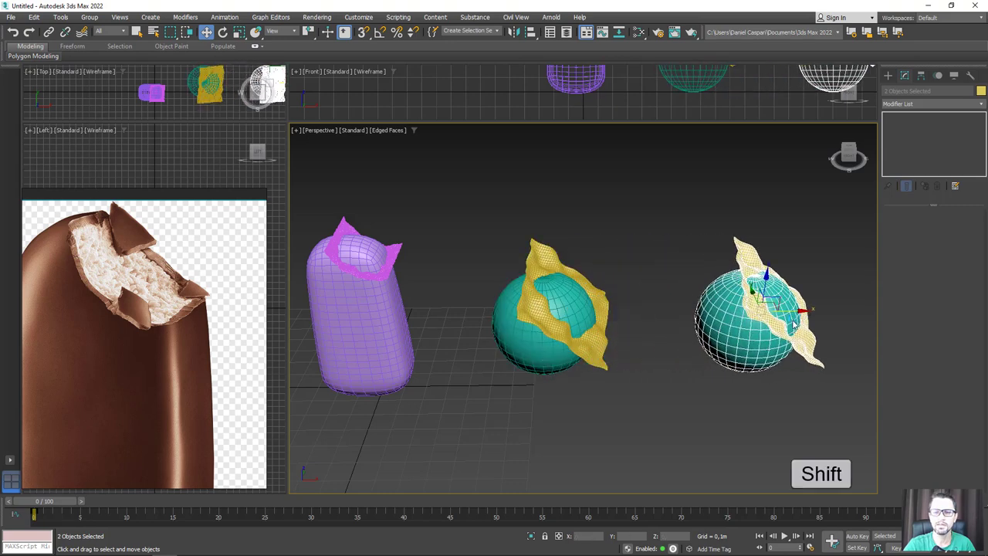
left_click(494, 330)
middle_click_drag(659, 308, 446, 308)
scroll(666, 335, "up", 3)
mouse_move(666, 335)
middle_mouse_down("alt")
mouse_move(646, 331)
mouse_move(610, 293)
middle_mouse_up("alt")
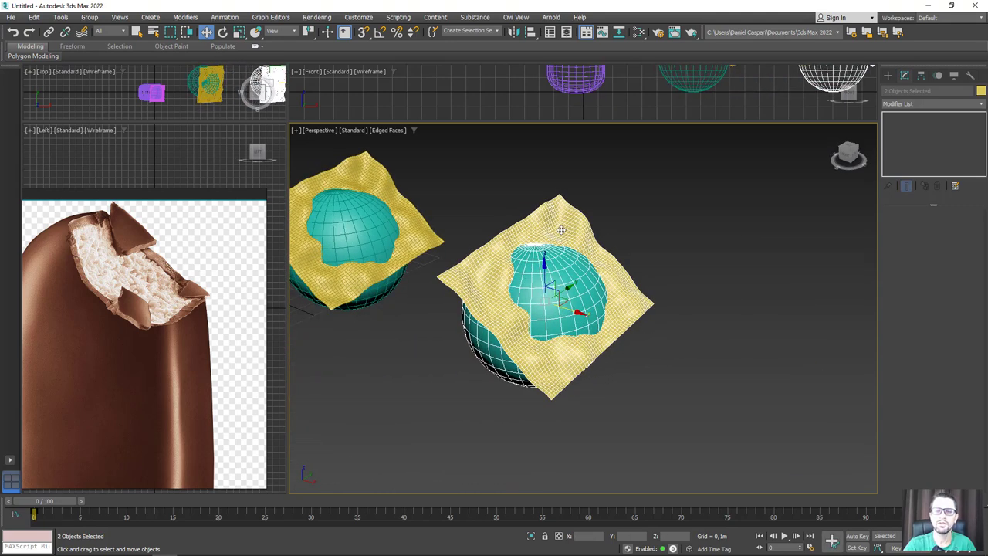
left_click(561, 230)
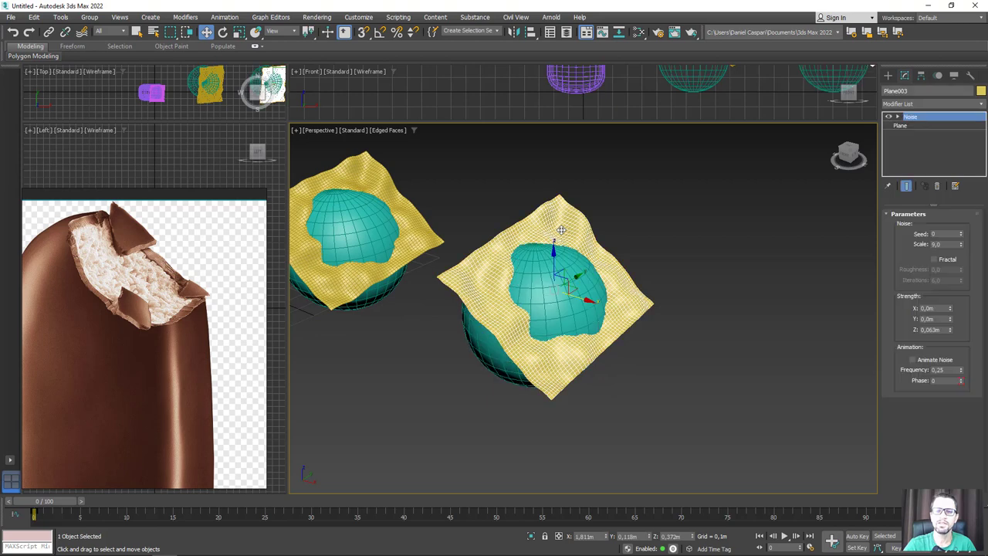
Switch the Create panel to Compound Objects and select the wavy plane on the right sphere.
left_click(888, 75)
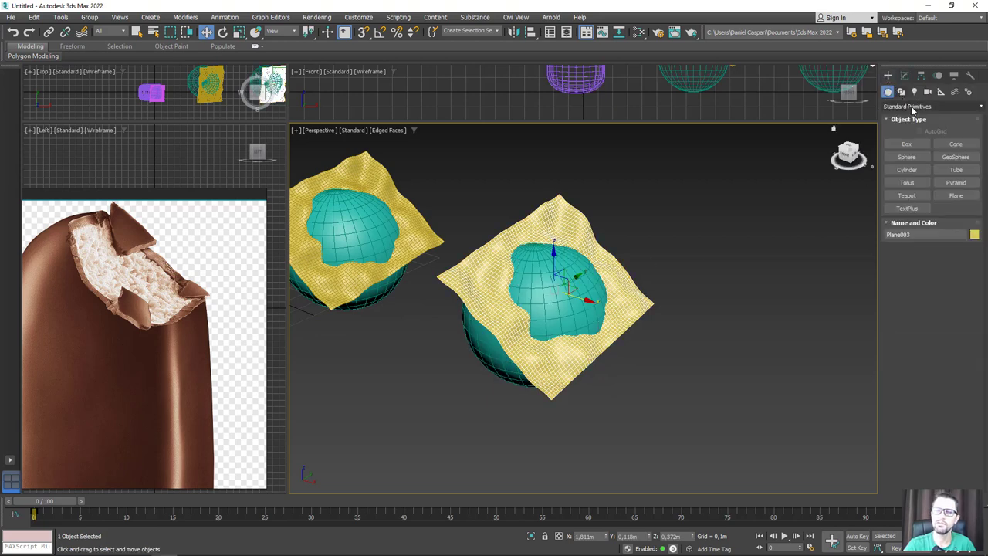
left_click(912, 110)
left_click(907, 136)
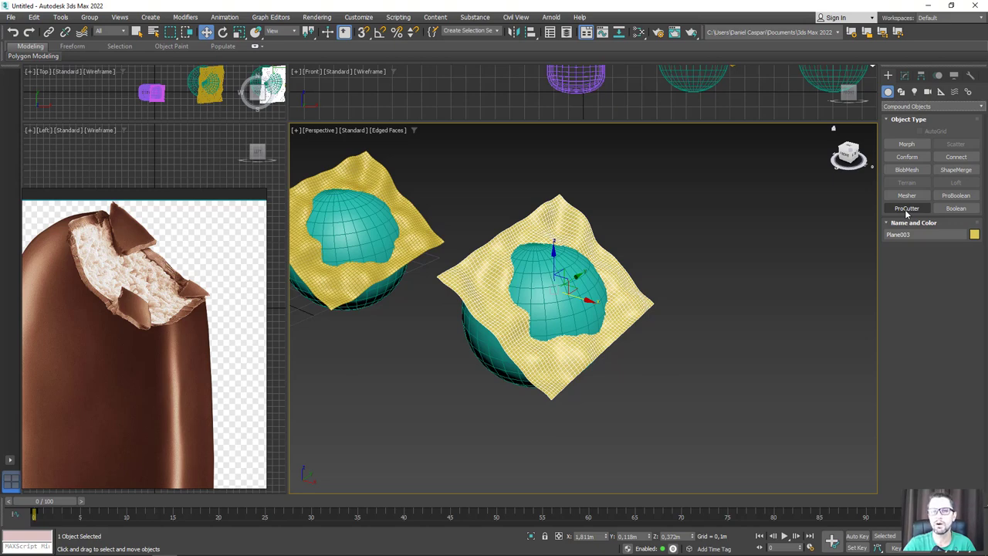
left_click(692, 330)
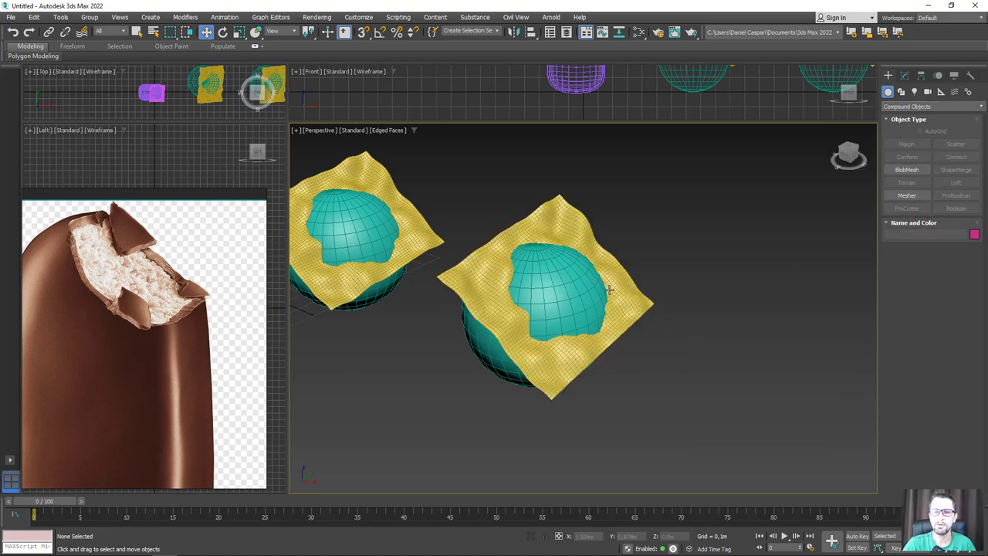
left_click(621, 292)
middle_click_drag(628, 311, 567, 280, "alt")
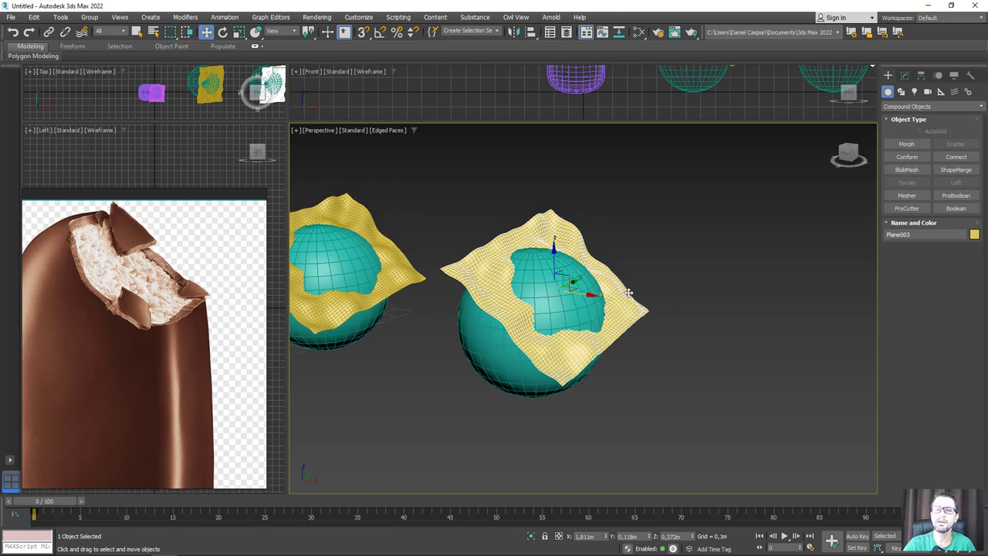
left_click_drag(568, 280, 609, 223)
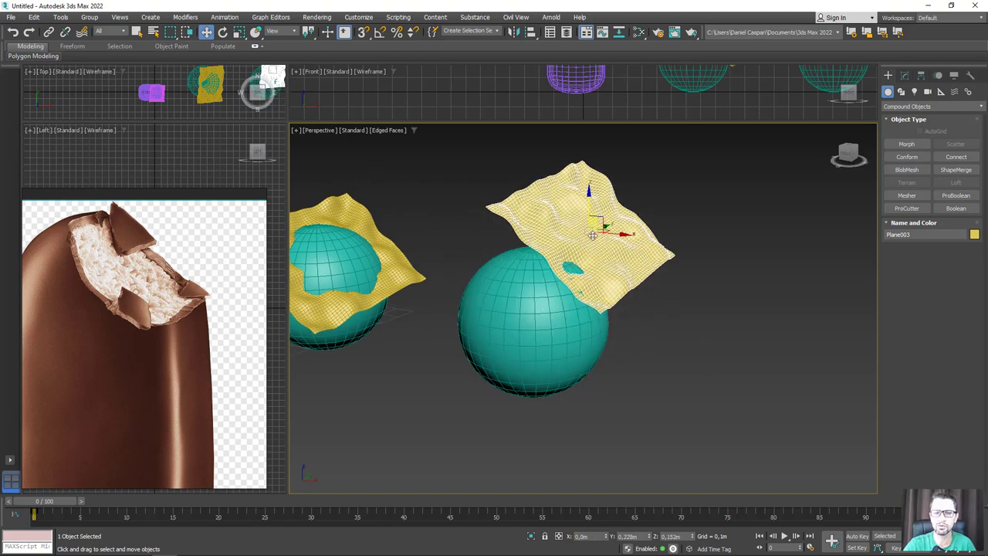
key("ctrl+z")
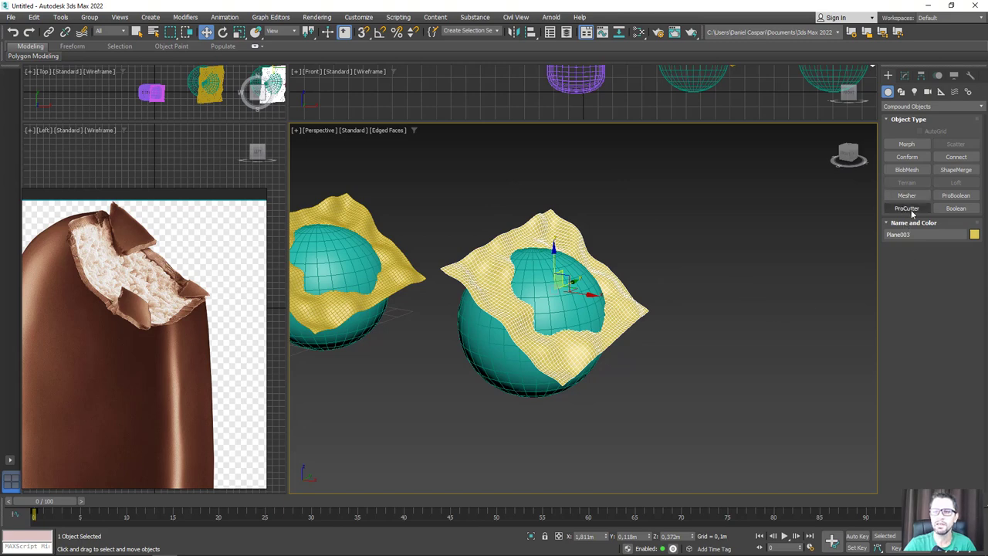
Make Plane003 a ProCutter cutter and start Pick Stock Objects.
left_click(906, 208)
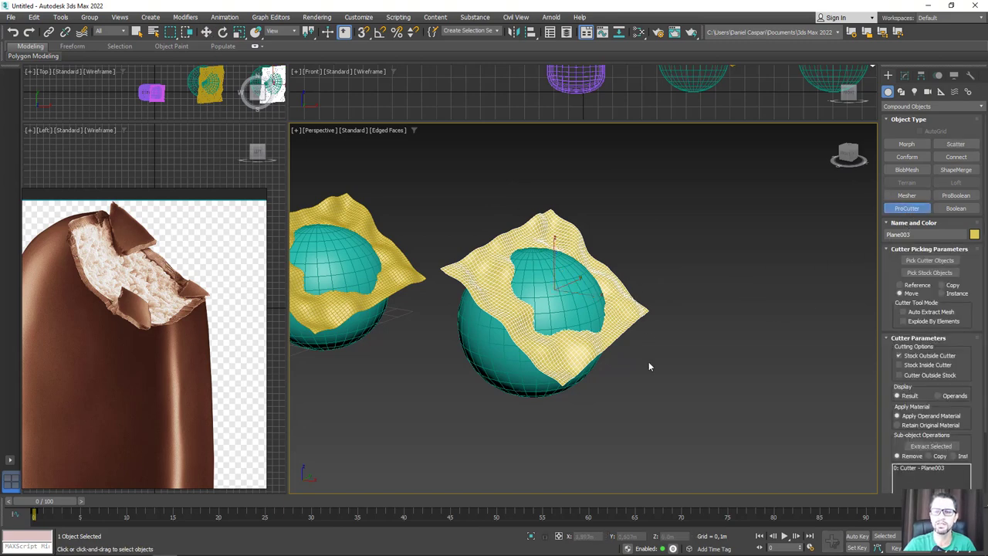
scroll(886, 456, "down", 3)
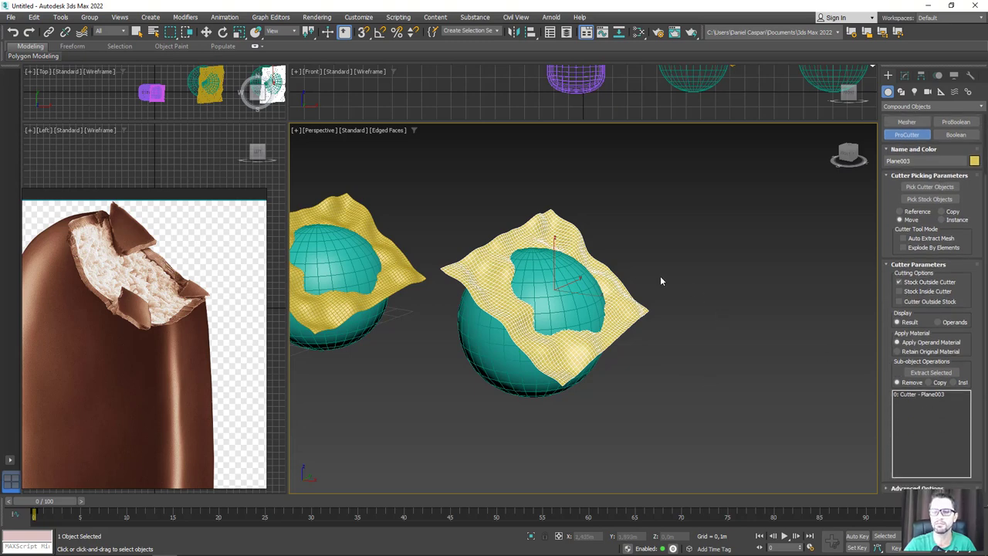
middle_click_drag(660, 275, 786, 278, "alt")
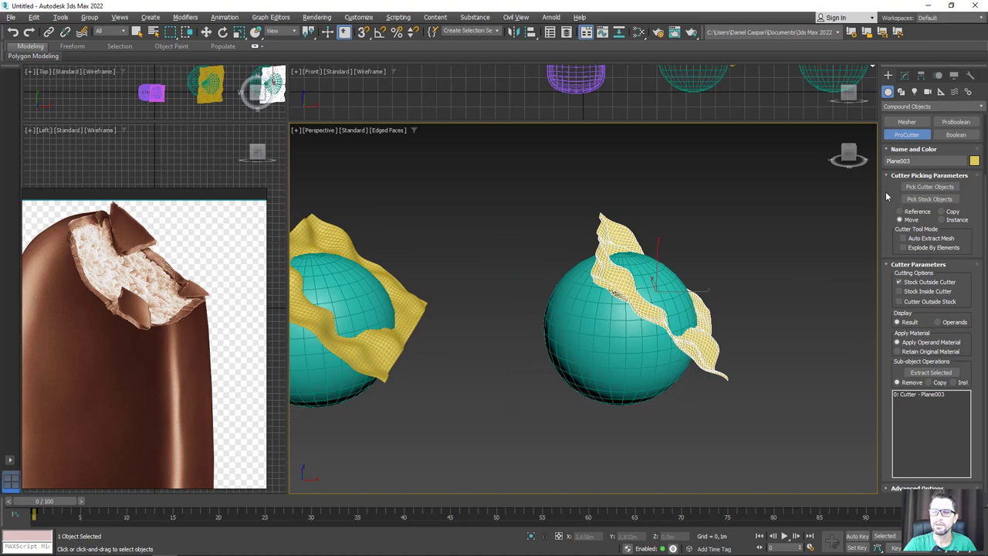
scroll(891, 200, "up", 2)
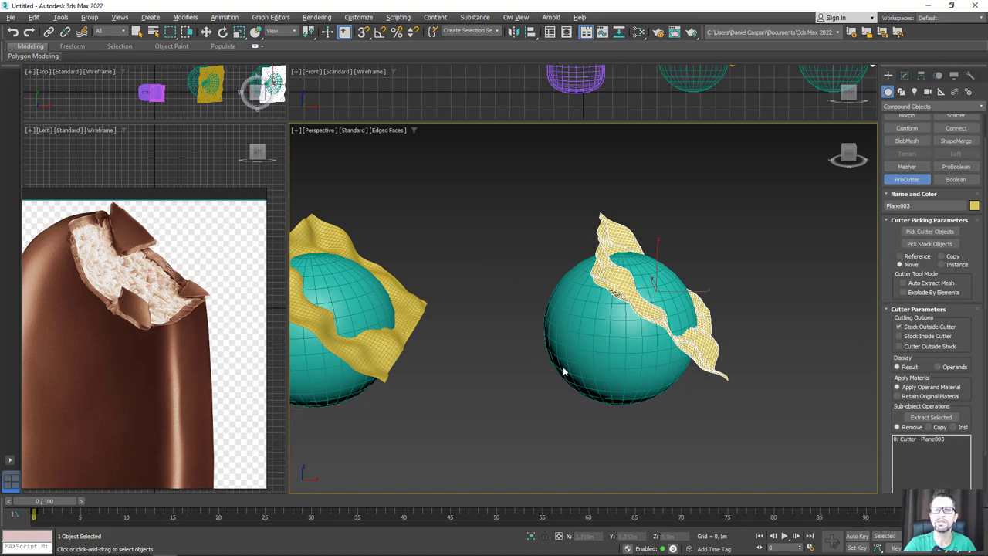
left_click(927, 244)
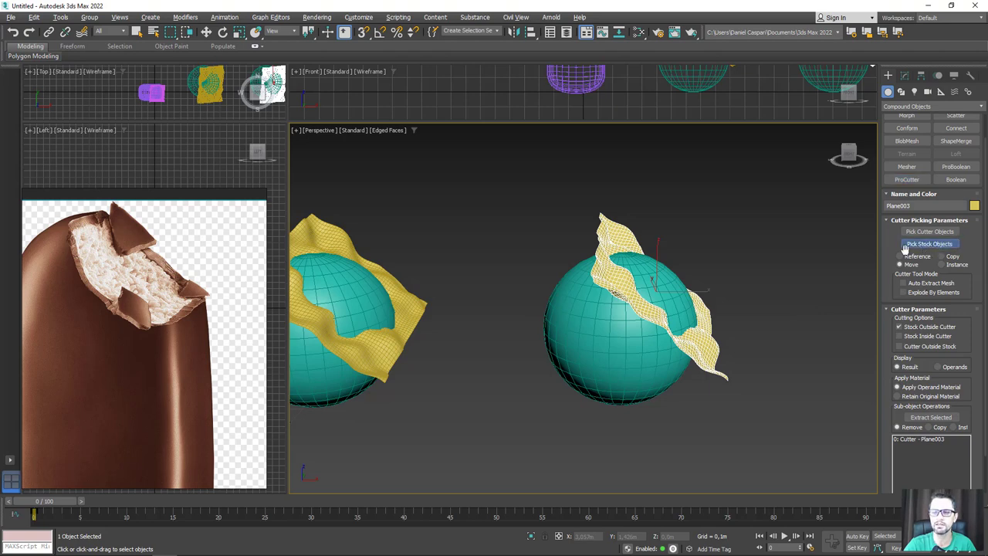
Pick Sphere002 as the stock and enable both Stock Inside Cutter and Stock Outside Cutter.
left_click(598, 328)
mouse_move(780, 321)
middle_mouse_down("alt")
mouse_move(752, 291)
mouse_move(790, 236)
mouse_move(789, 192)
mouse_move(722, 279)
mouse_move(740, 330)
mouse_move(720, 288)
mouse_move(714, 315)
mouse_move(646, 357)
mouse_move(676, 269)
mouse_move(698, 245)
mouse_move(733, 249)
mouse_move(694, 280)
middle_mouse_up("alt")
key("z")
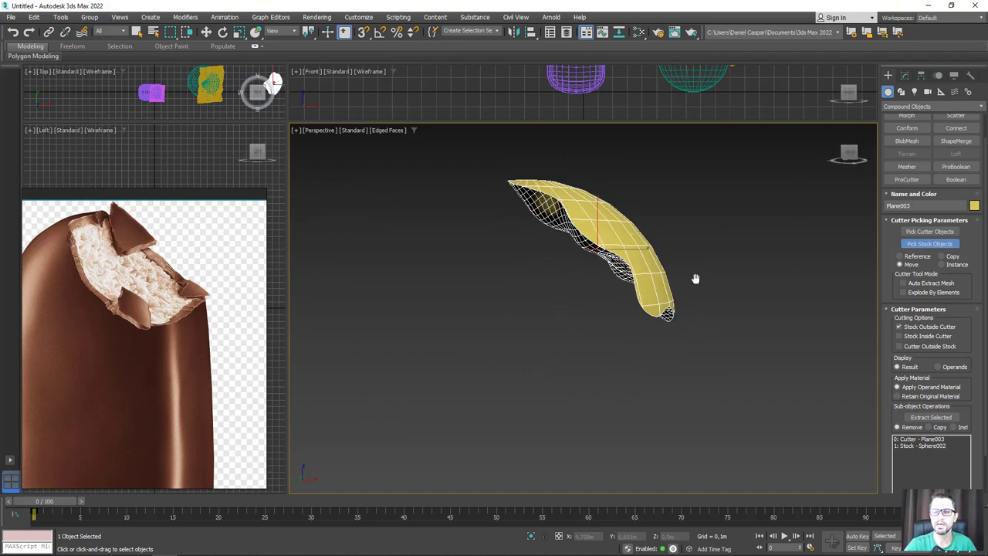
left_click(898, 336)
mouse_move(795, 315)
middle_mouse_down("alt")
mouse_move(737, 342)
mouse_move(731, 355)
mouse_move(760, 350)
mouse_move(780, 313)
mouse_move(769, 324)
middle_mouse_up("alt")
left_click(898, 327)
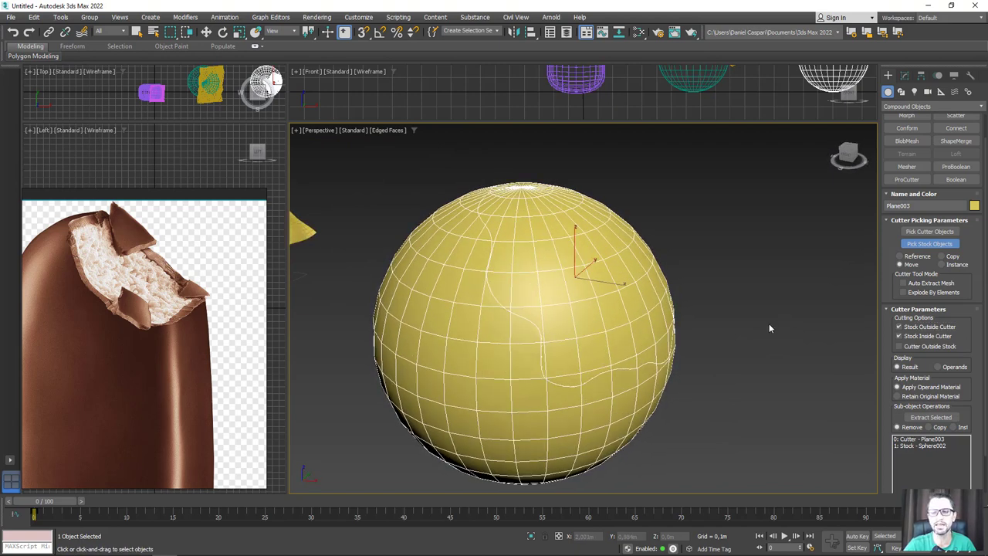
scroll(769, 328, "down", 5)
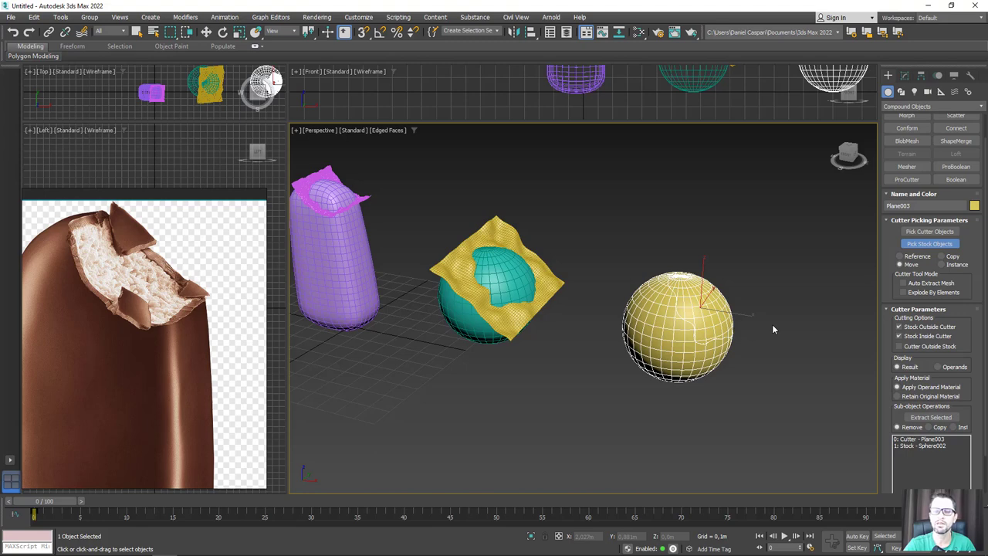
middle_click_drag(353, 243, 423, 245)
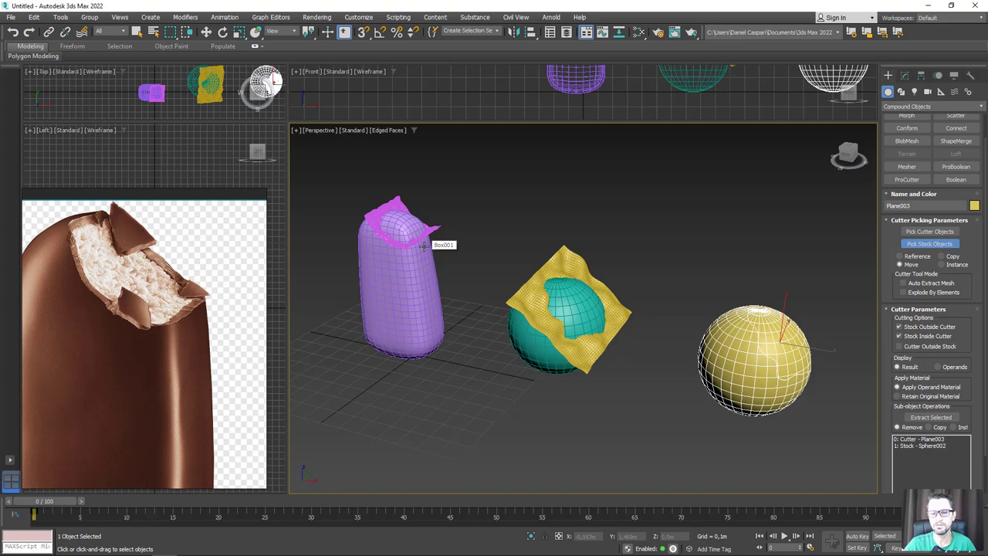
Shift-drag a copy of the teal sphere and its plane past the yellow sphere, then select the copied plane.
key("w")
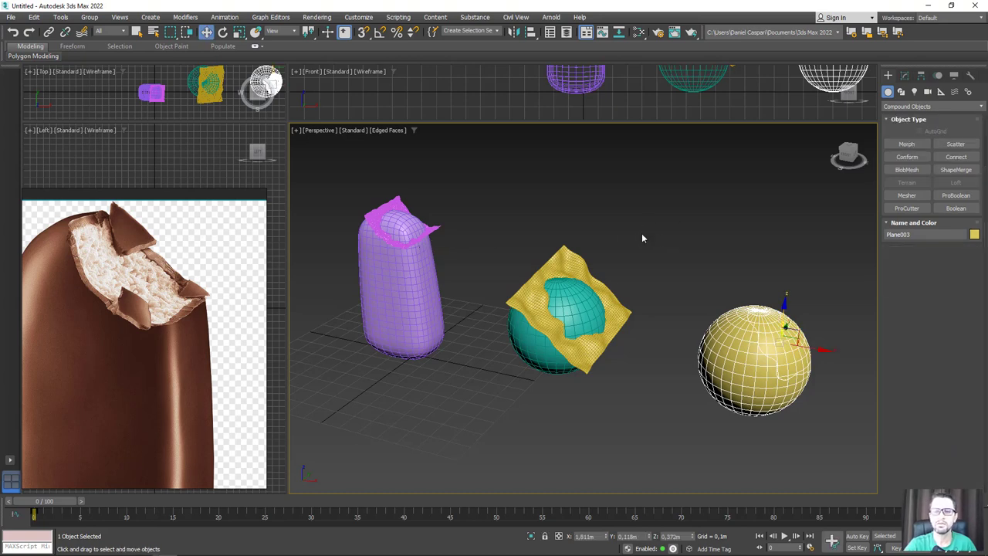
left_click_drag(641, 233, 538, 380)
middle_click_drag(572, 339, 468, 289)
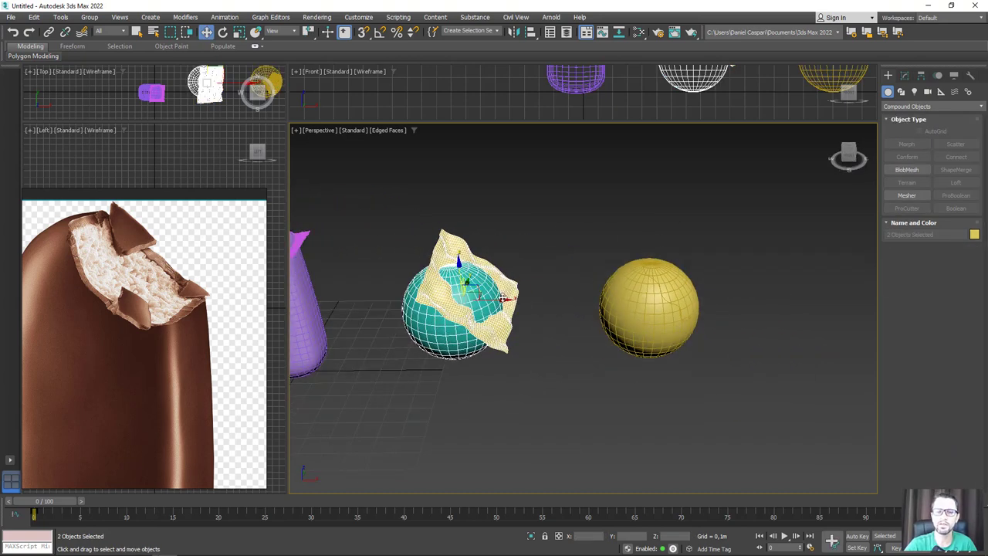
left_click_drag(501, 309, 821, 324, "shift")
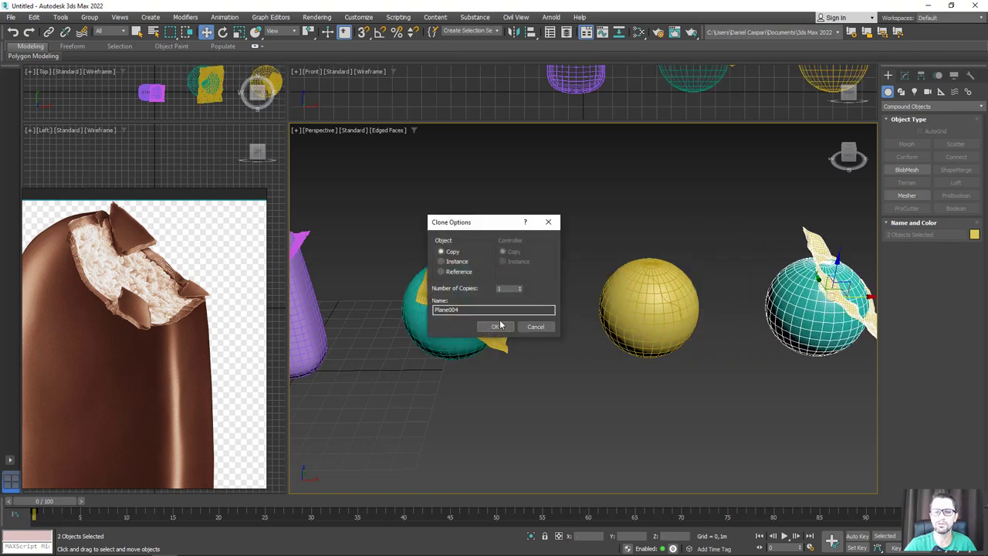
left_click(500, 325)
middle_click_drag(735, 326, 539, 347)
key("z")
left_click(587, 307)
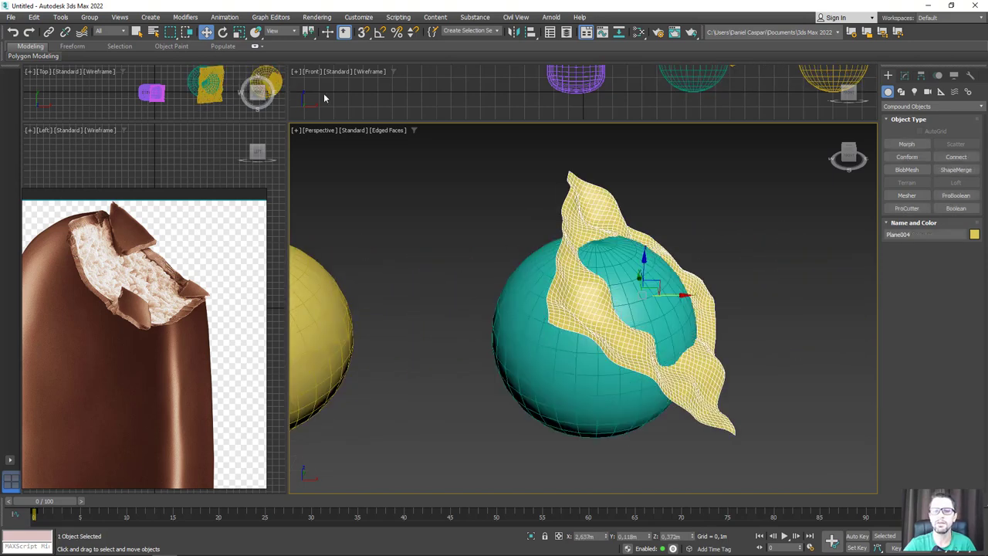
Place a copy of the plane across the sphere with Select and Place, then slide Plane005 over it.
left_click(256, 32)
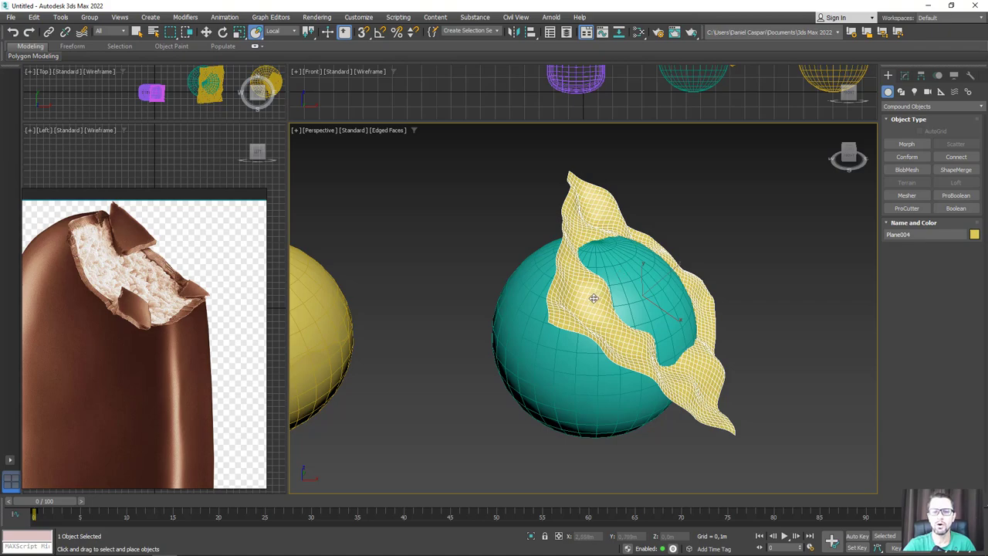
mouse_move(592, 295)
left_mouse_down("shift")
mouse_move(560, 308)
mouse_move(571, 335)
left_mouse_up("shift")
left_click(505, 328)
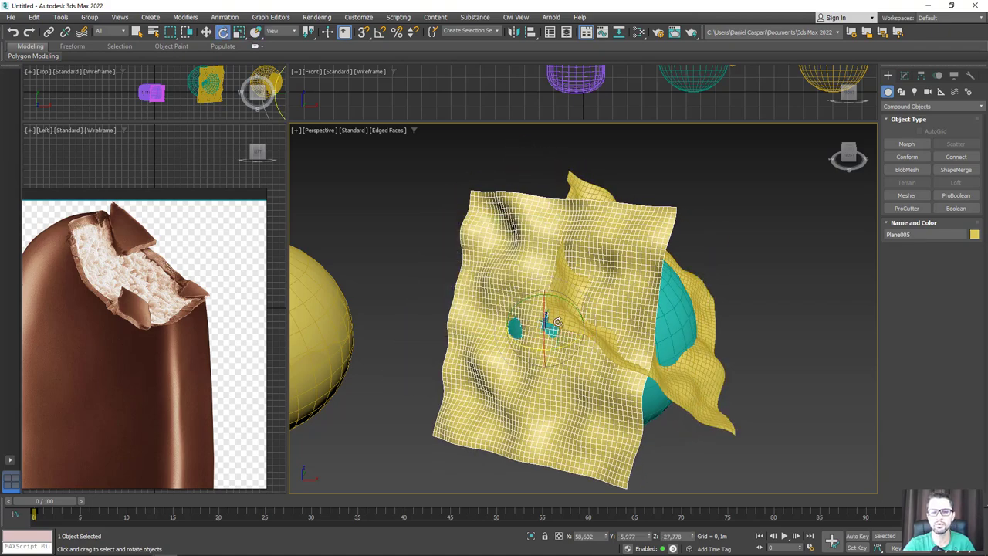
key("w")
mouse_move(557, 332)
middle_mouse_down("alt")
mouse_move(563, 356)
mouse_move(700, 303)
mouse_move(687, 309)
middle_mouse_up("alt")
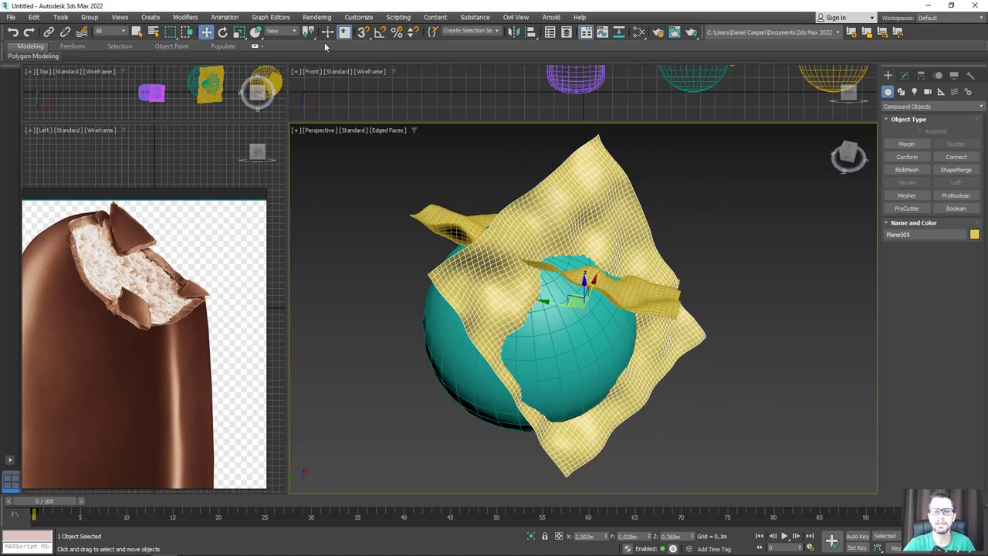
mouse_move(591, 325)
middle_mouse_down("alt")
mouse_move(606, 302)
mouse_move(508, 324)
middle_mouse_up("alt")
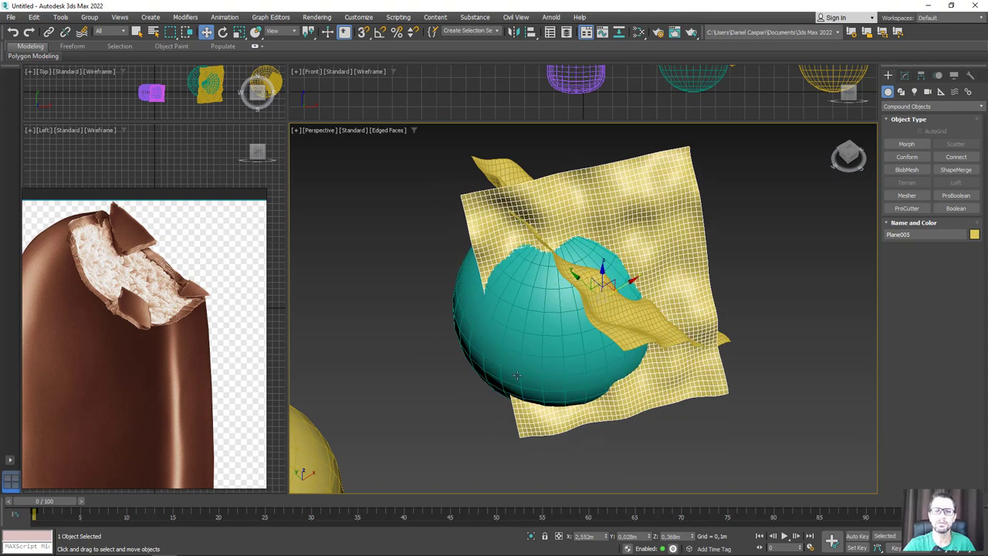
left_click_drag(629, 285, 612, 328)
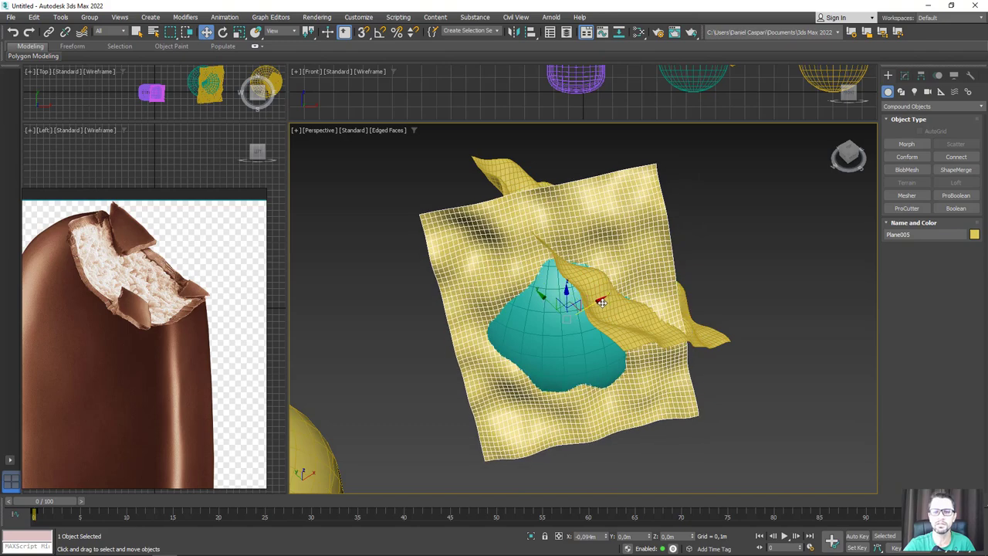
Place another copy of the wavy plane over the teal sphere with Select and Place.
left_click(255, 31)
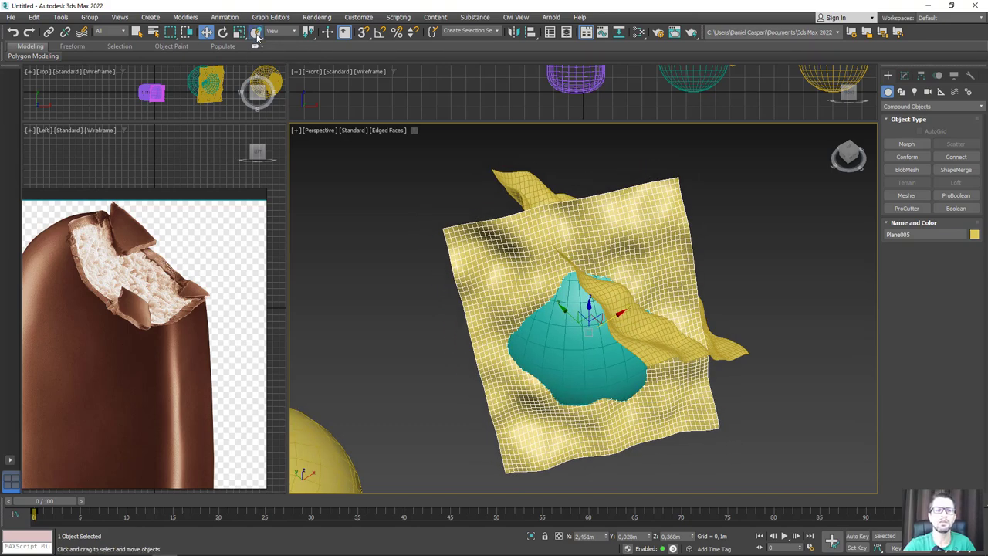
mouse_move(594, 309)
left_mouse_down()
mouse_move(566, 351)
mouse_move(477, 352)
left_mouse_up()
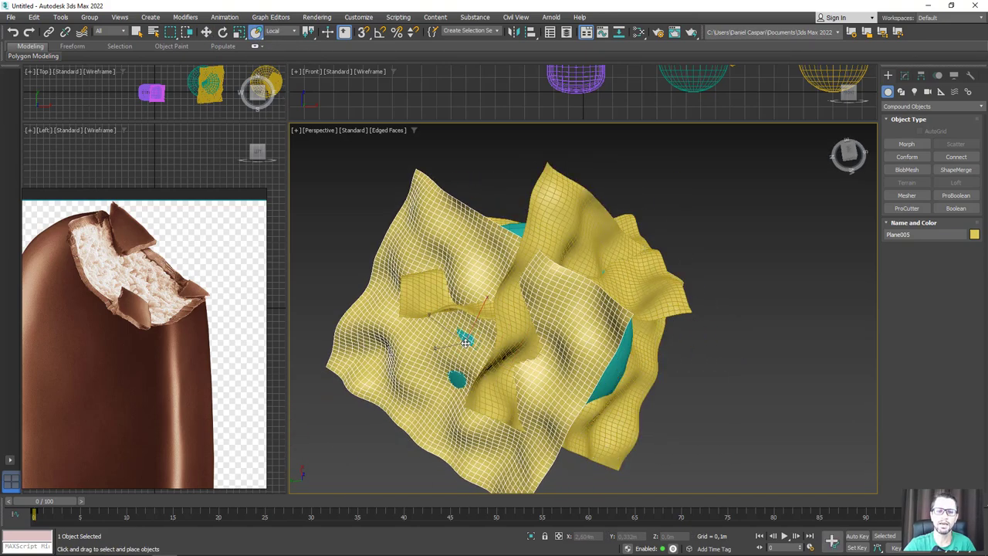
left_click(496, 329)
key("w")
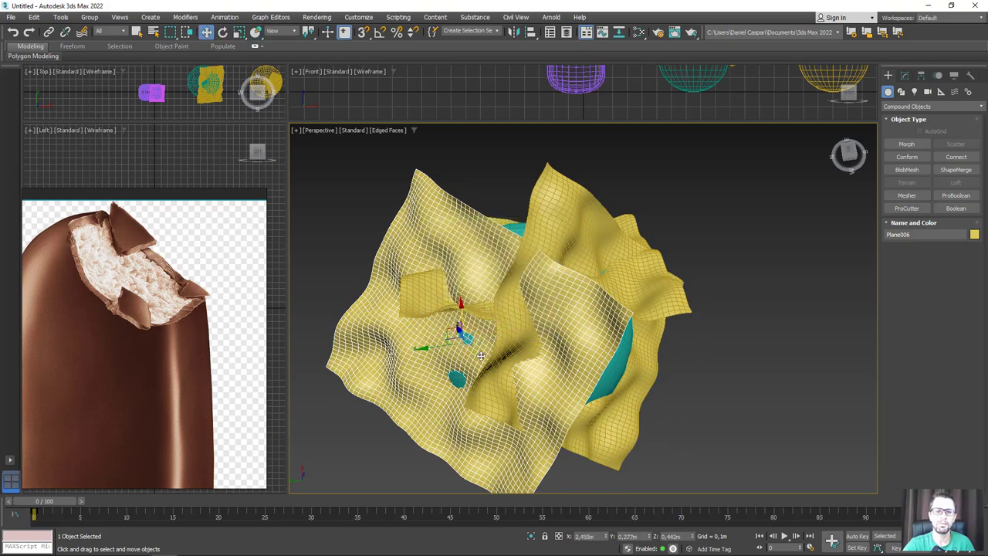
mouse_move(456, 326)
middle_mouse_down("alt")
mouse_move(456, 340)
mouse_move(466, 312)
mouse_move(459, 340)
mouse_move(576, 323)
middle_mouse_up("alt")
Shift-rotate out Plane007 and lower it onto the sphere.
key("e")
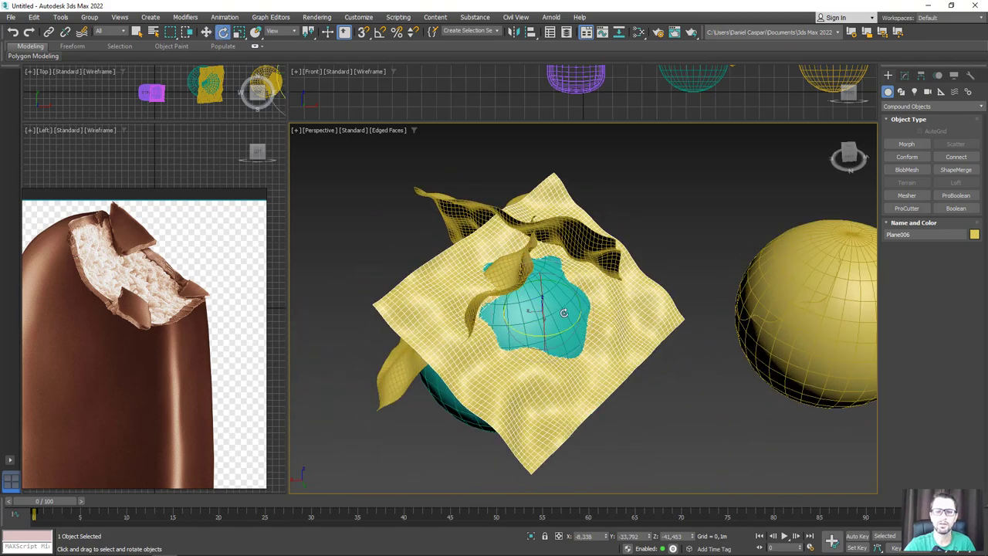
left_click_drag(576, 323, 540, 324, "shift")
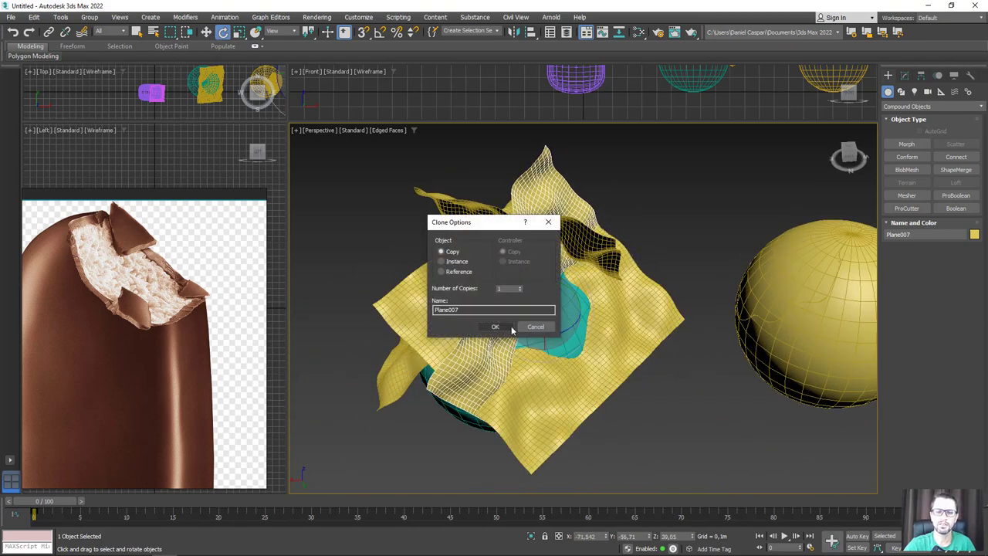
left_click(499, 327)
mouse_move(499, 327)
middle_mouse_down("alt")
mouse_move(528, 313)
mouse_move(569, 348)
mouse_move(574, 430)
middle_mouse_up("alt")
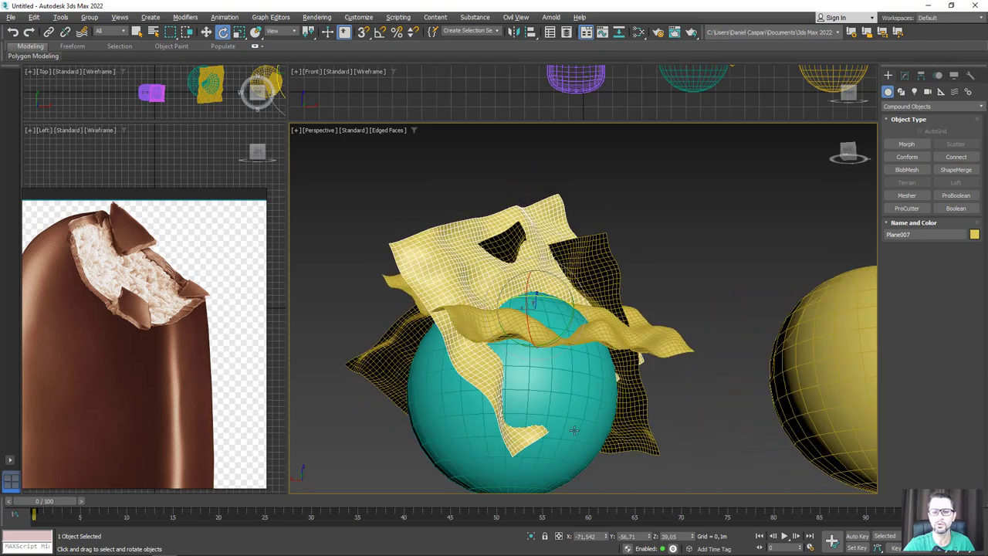
key("w")
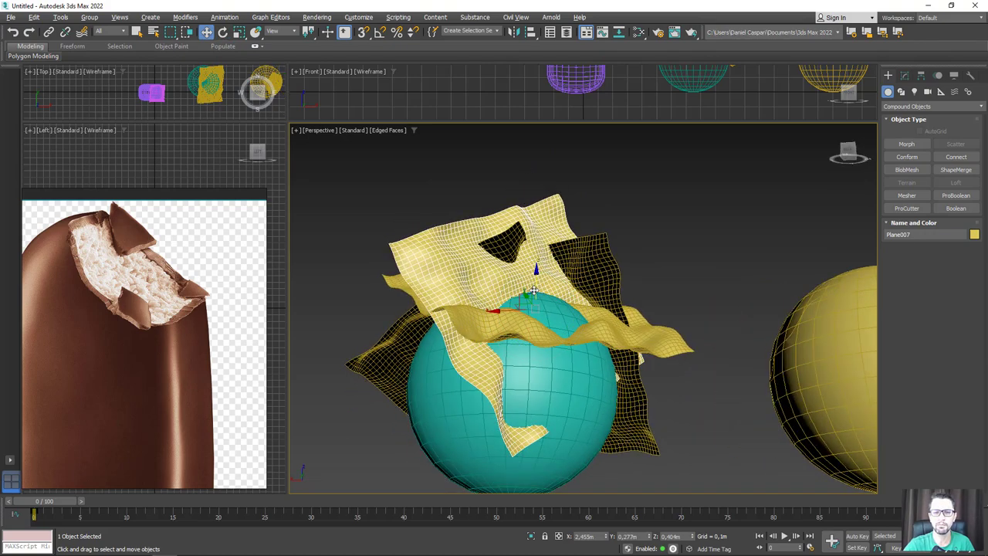
left_click_drag(533, 290, 546, 356)
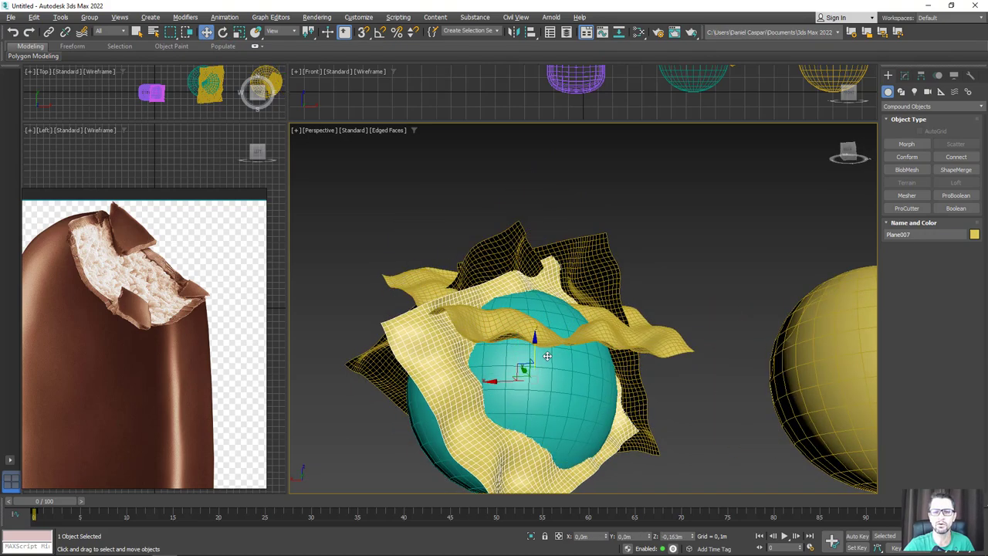
mouse_move(546, 356)
middle_mouse_down("alt")
mouse_move(542, 378)
mouse_move(710, 271)
mouse_move(561, 287)
middle_mouse_up("alt")
Turn Plane005 into a ProCutter cutter from the Compound Objects panel.
left_click(547, 265)
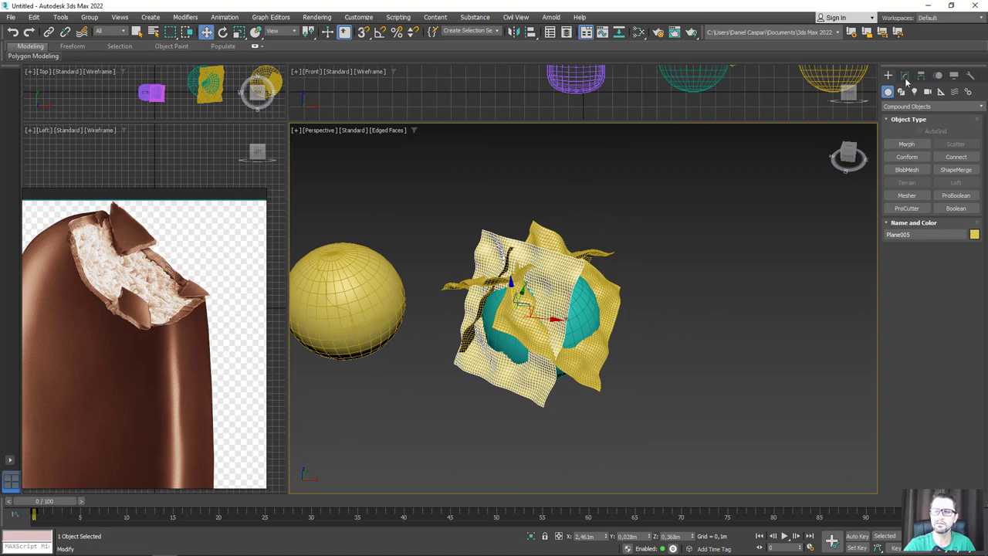
left_click(904, 76)
left_click(888, 77)
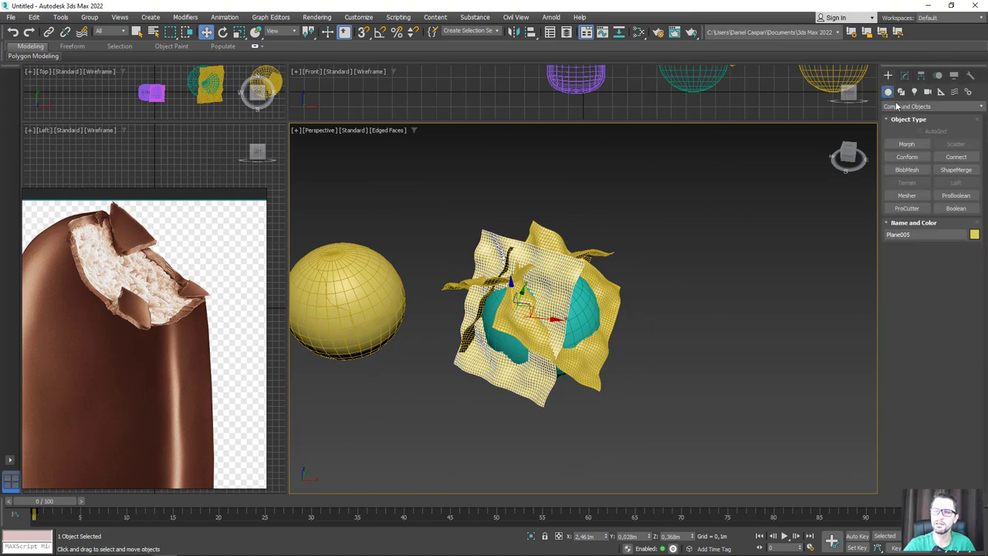
left_click(907, 209)
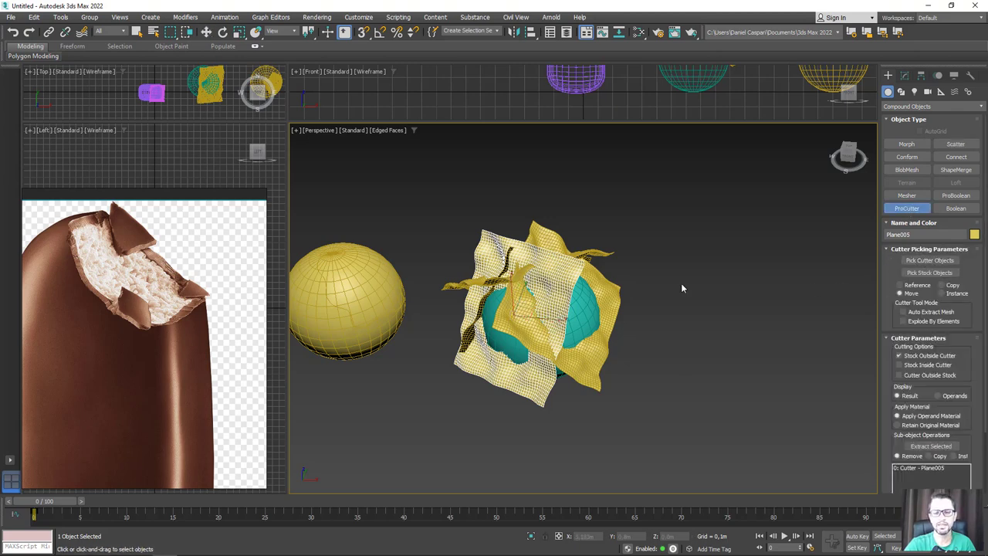
scroll(887, 463, "down", 3)
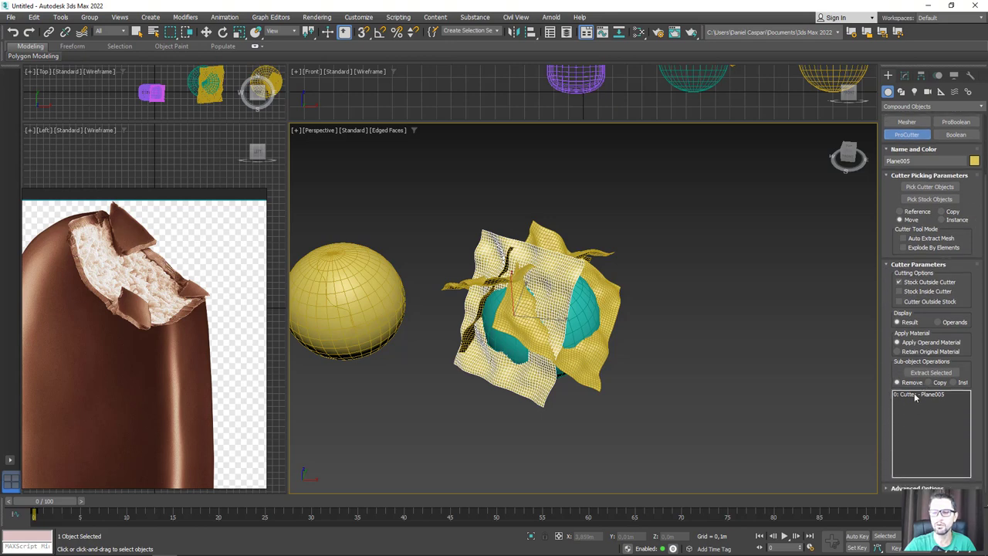
left_click(910, 395)
scroll(889, 317, "up", 3)
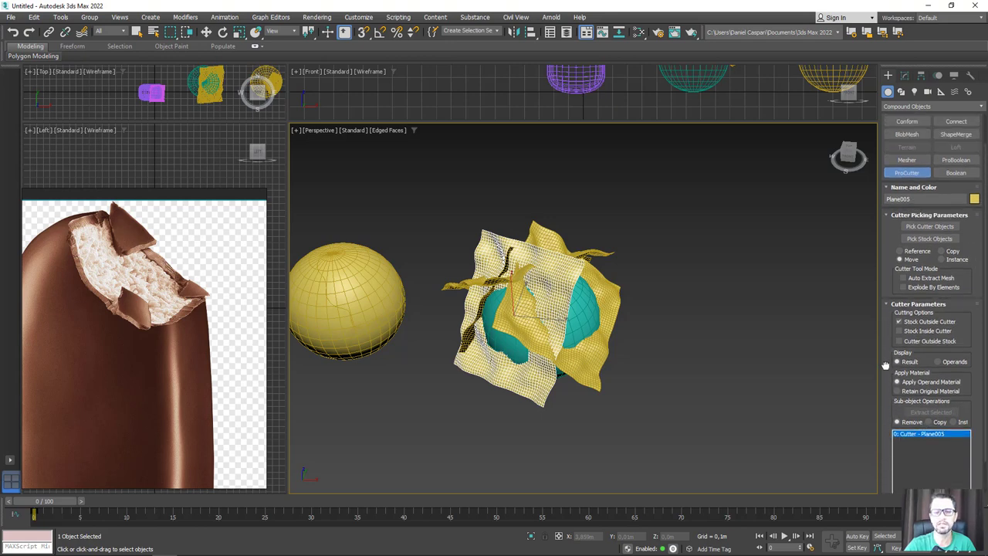
Add Plane004, Plane006 and Plane007 as additional cutter objects.
left_click(926, 262)
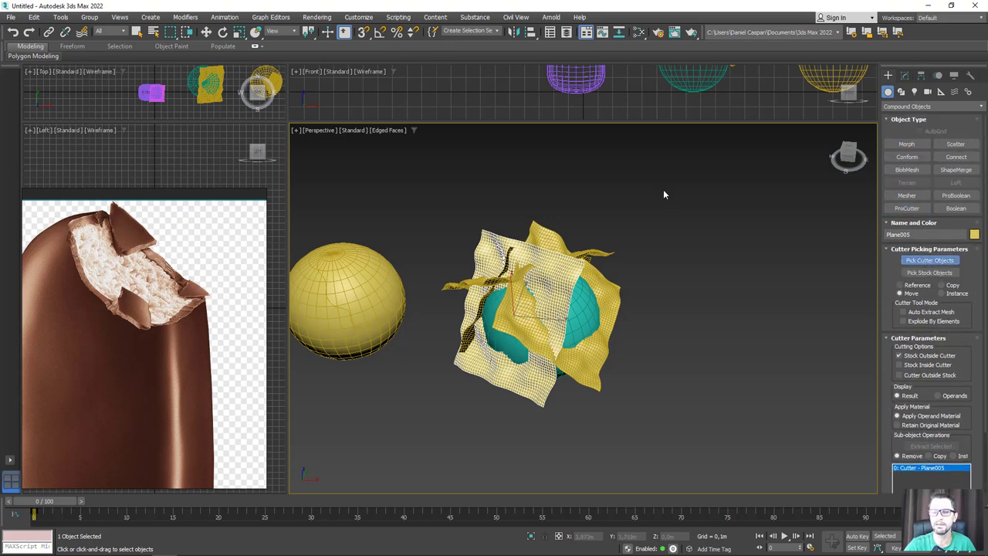
scroll(612, 260, "up", 3)
left_click(603, 307)
left_click(630, 287)
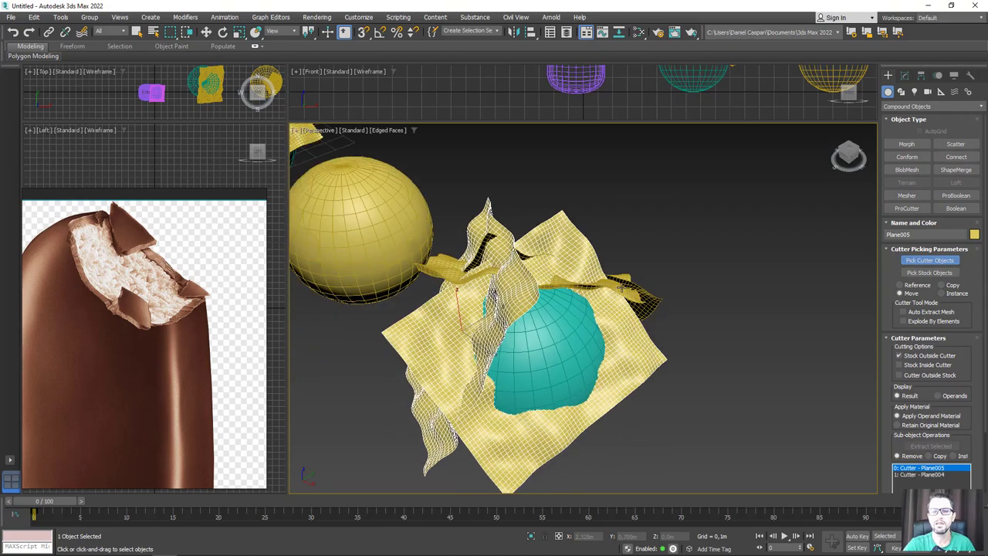
left_click(640, 301)
mouse_move(640, 301)
middle_mouse_down("alt")
mouse_move(639, 221)
mouse_move(736, 265)
mouse_move(765, 305)
mouse_move(778, 237)
middle_mouse_up("alt")
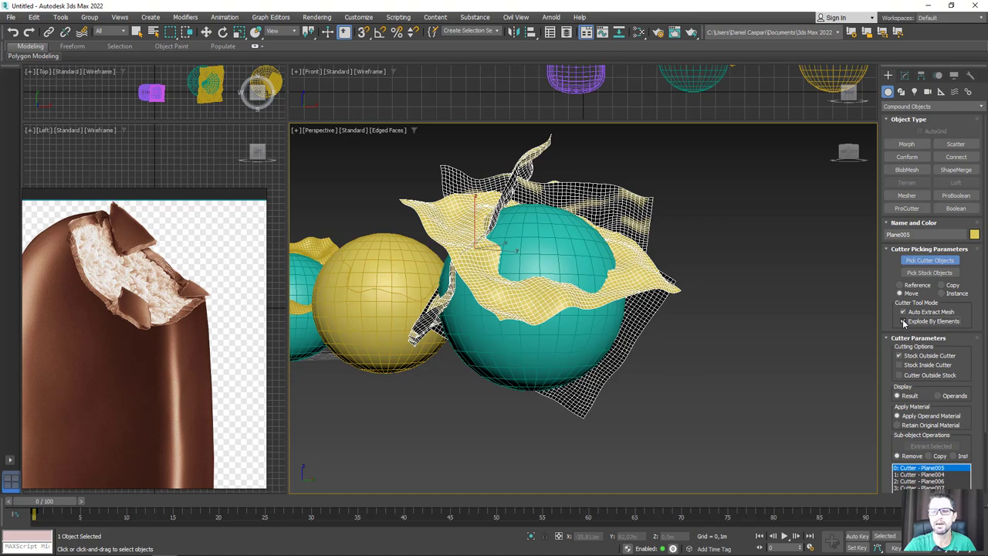
Enable Explode By Elements and Stock Inside Cutter, then pick the teal sphere as stock.
left_click(902, 321)
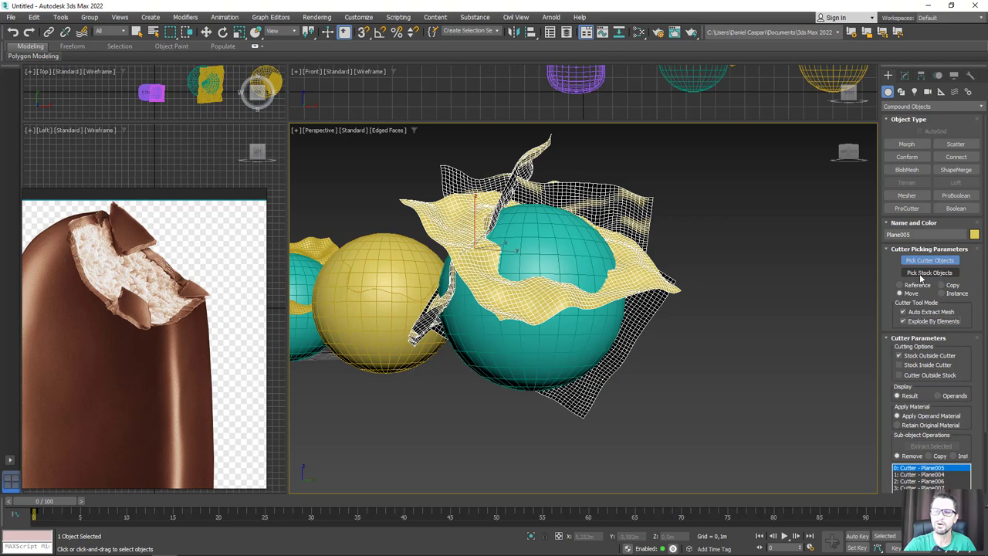
left_click(898, 364)
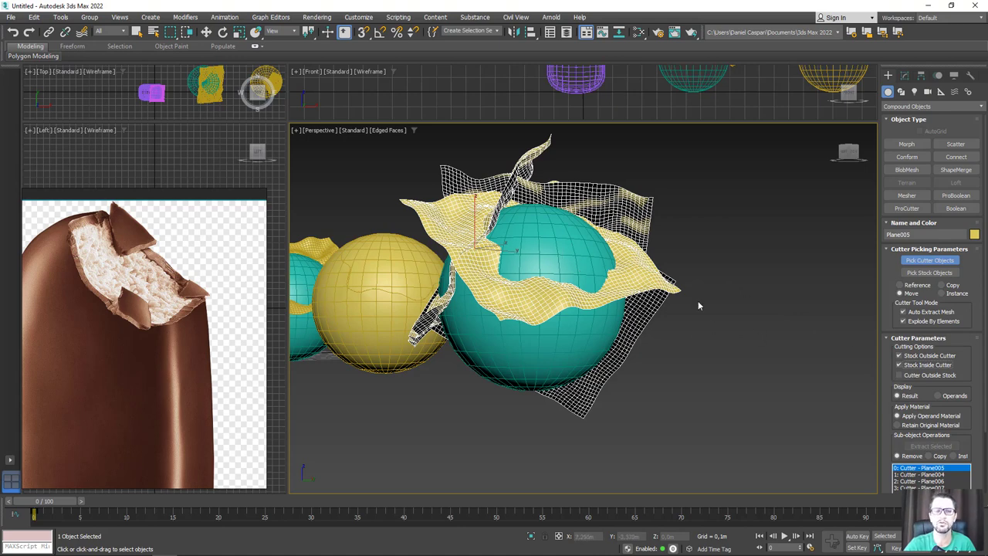
left_click(927, 274)
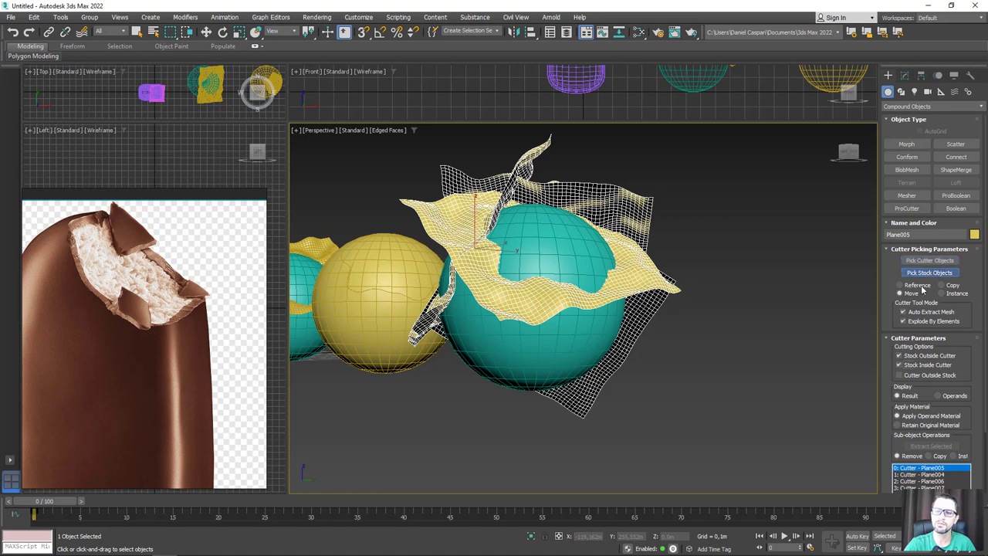
left_click(546, 228)
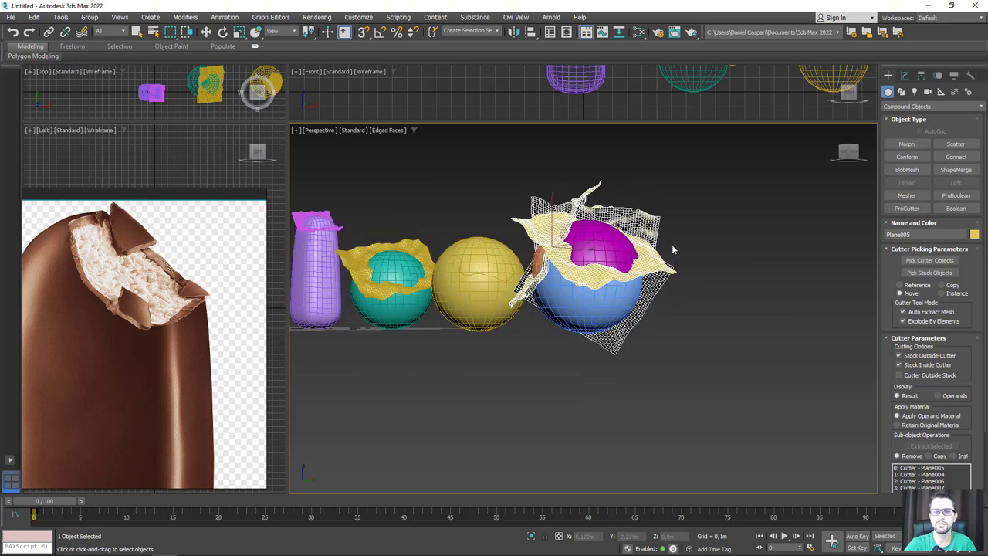
Move the Plane005 cutter off the sphere and delete it.
key("w")
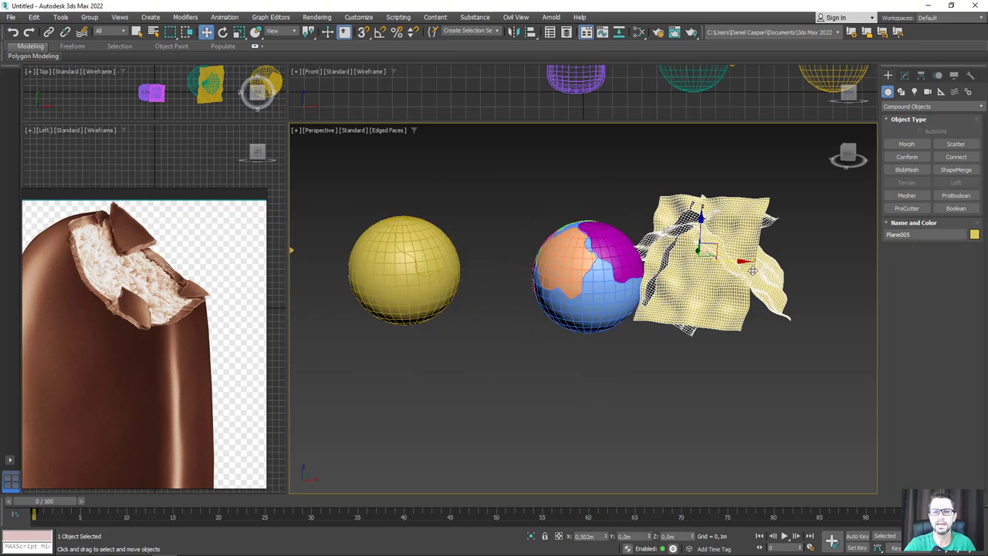
left_click_drag(595, 257, 807, 261)
middle_click_drag(679, 243, 630, 247)
key("Delete")
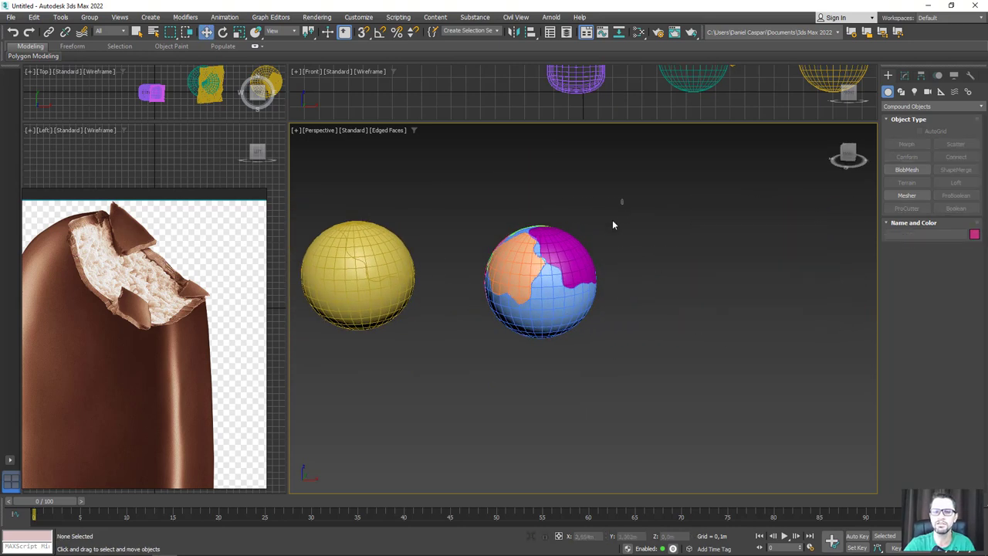
Test the magenta, orange and green pieces by moving each off the sphere and undoing.
left_click(512, 325)
left_click(654, 267)
left_click(565, 252)
scroll(565, 253, "up", 5)
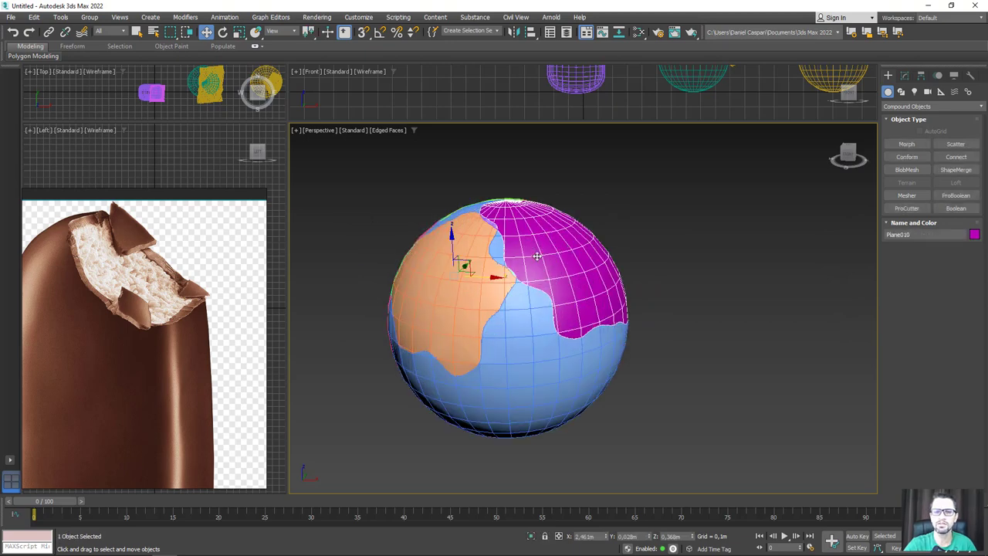
left_click_drag(464, 260, 599, 240)
key("ctrl+z")
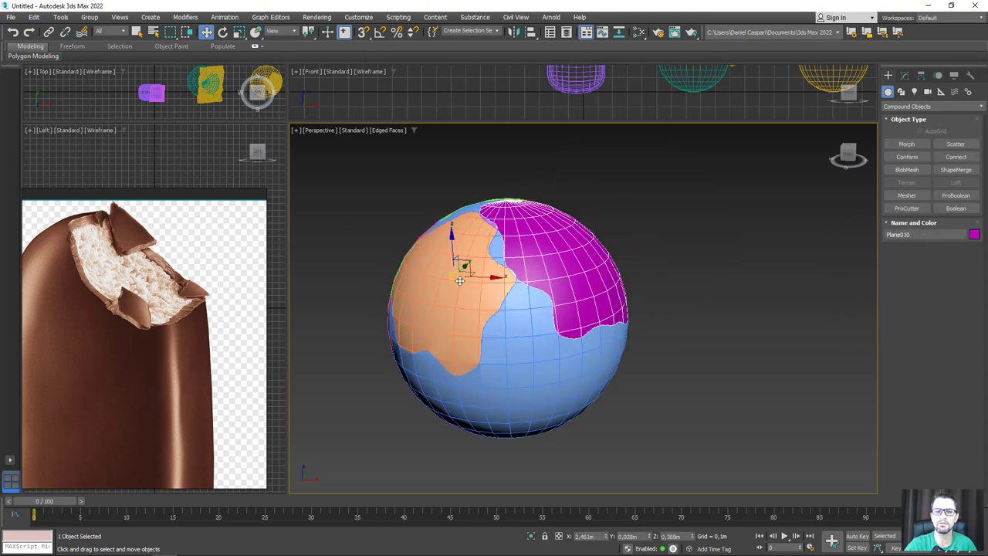
left_click_drag(459, 265, 386, 260)
key("ctrl+z")
left_click_drag(458, 264, 304, 261)
key("ctrl+z")
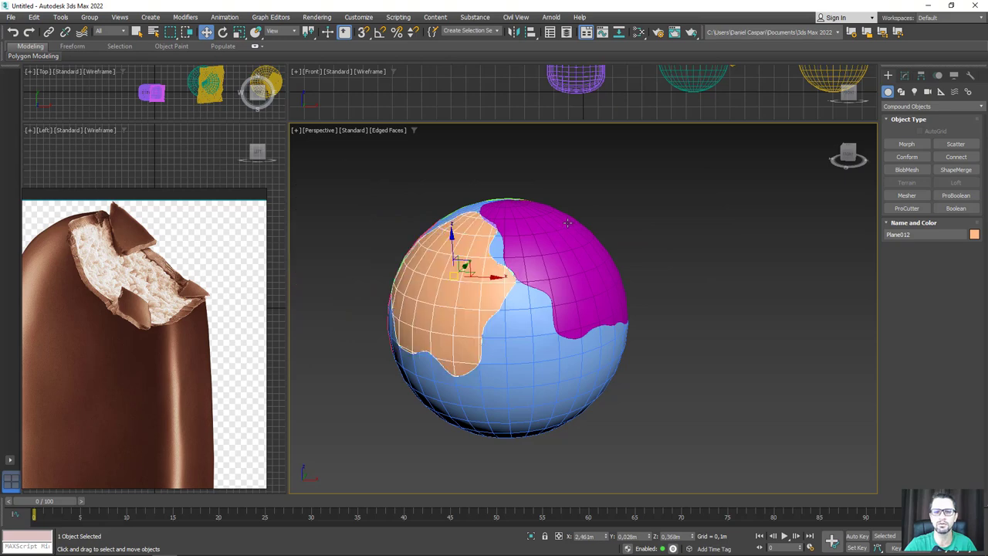
mouse_move(463, 264)
middle_mouse_down("alt")
mouse_move(591, 294)
mouse_move(522, 265)
mouse_move(561, 291)
middle_mouse_up("alt")
left_click(471, 225)
scroll(532, 280, "down", 5)
left_click_drag(580, 293, 576, 221)
key("ctrl+z")
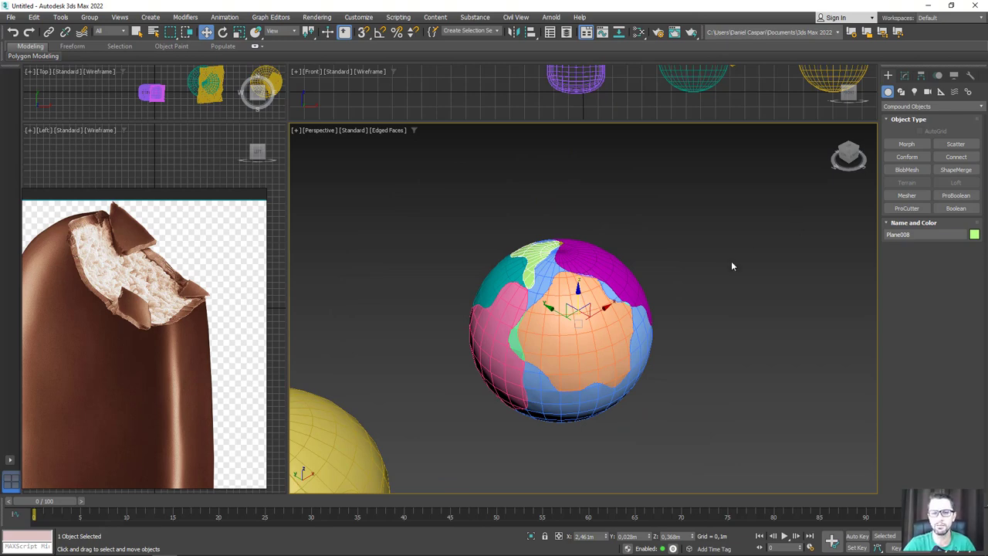
Select all ten sphere pieces and view all four objects in a row.
key("ctrl+a")
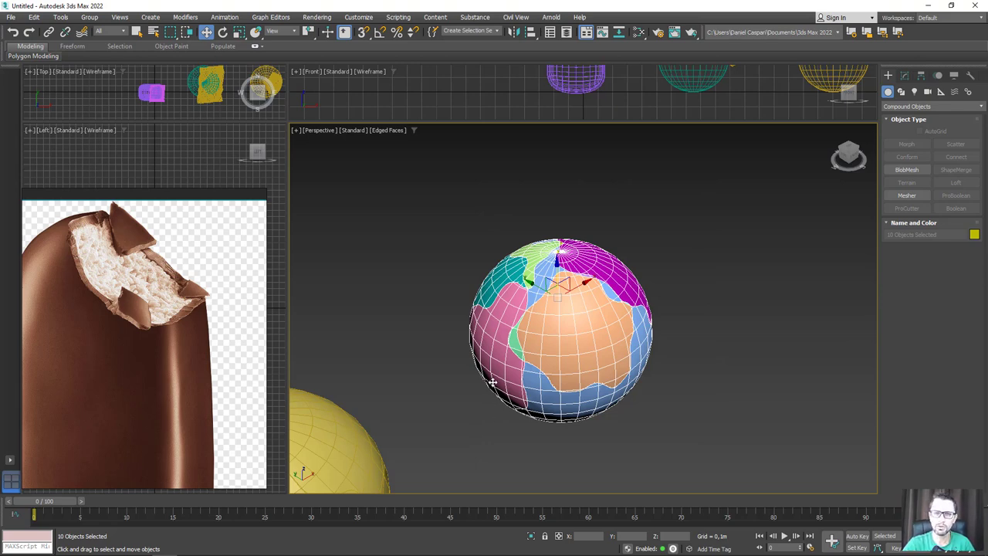
scroll(493, 381, "down", 5)
mouse_move(492, 382)
middle_mouse_down("alt")
mouse_move(739, 277)
mouse_move(646, 314)
mouse_move(487, 176)
middle_mouse_up("alt")
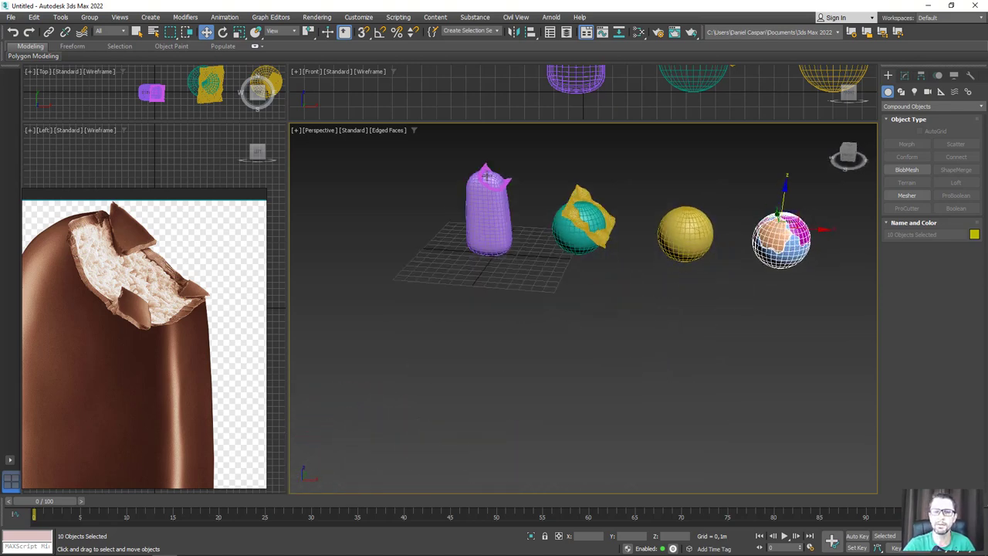
Make the jagged Plane001 atop the popsicle a ProCutter with Auto Extract Mesh, ready to pick Box001.
scroll(493, 201, "up", 4)
left_click(521, 246)
mouse_move(521, 246)
middle_mouse_down("alt")
mouse_move(577, 257)
mouse_move(557, 314)
middle_mouse_up("alt")
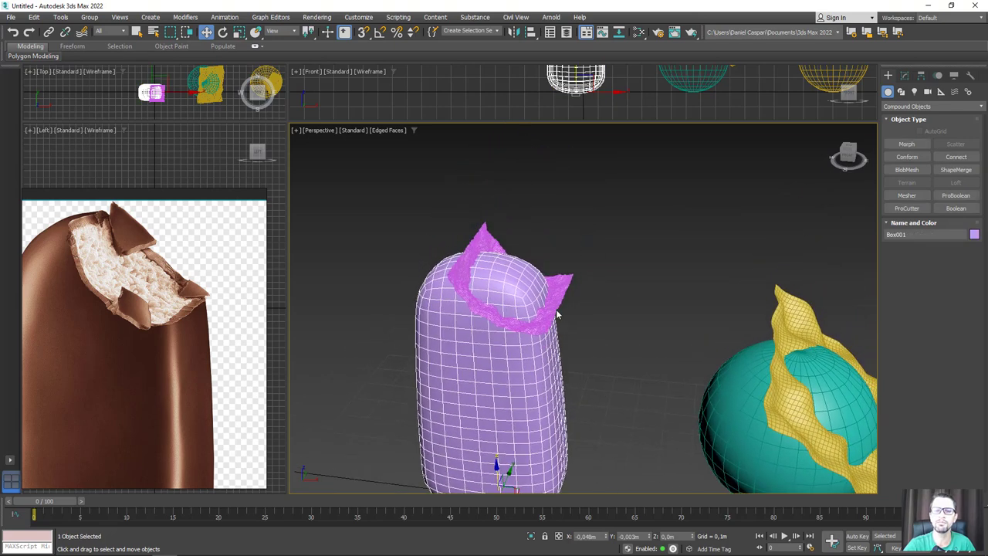
left_click(563, 288)
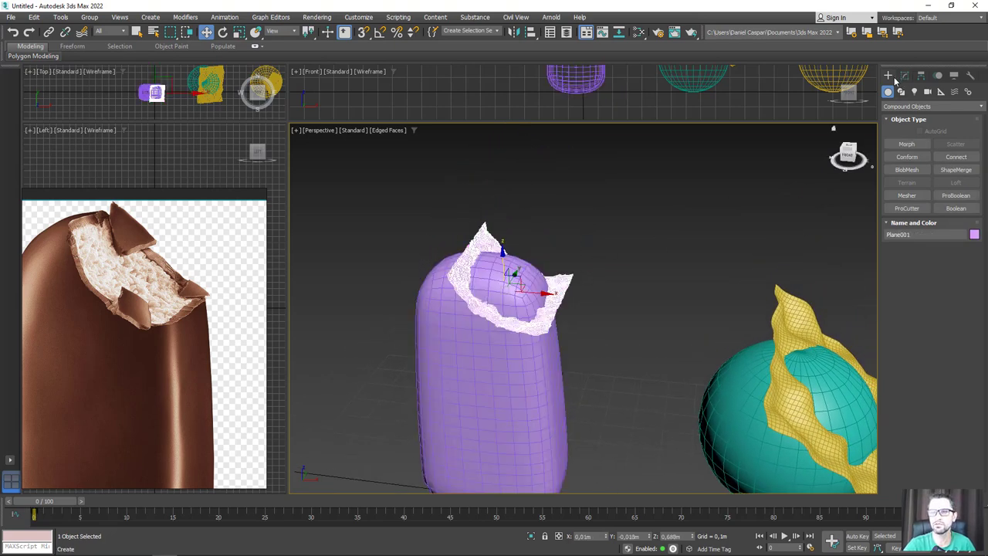
left_click(906, 208)
middle_click_drag(669, 315, 777, 314, "alt")
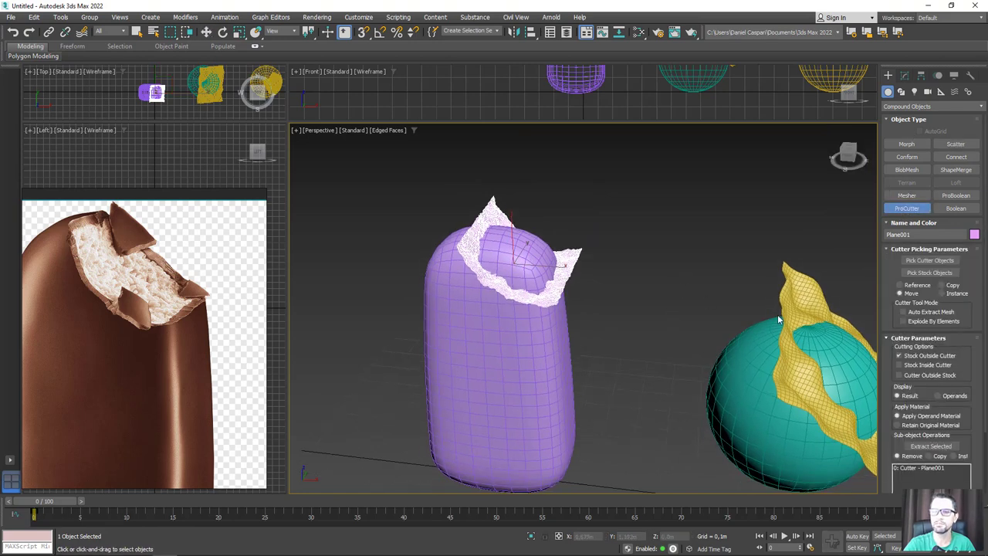
left_click(903, 312)
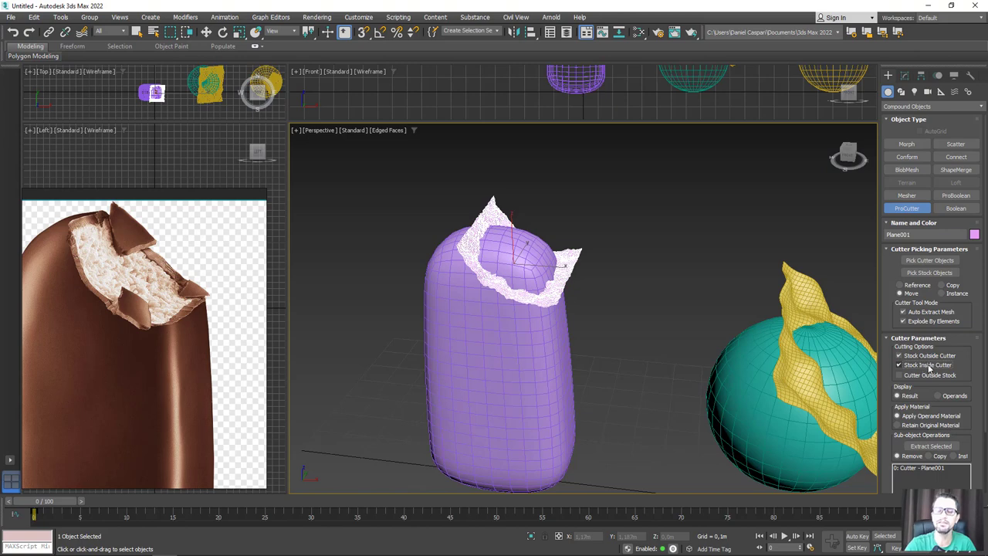
left_click(928, 274)
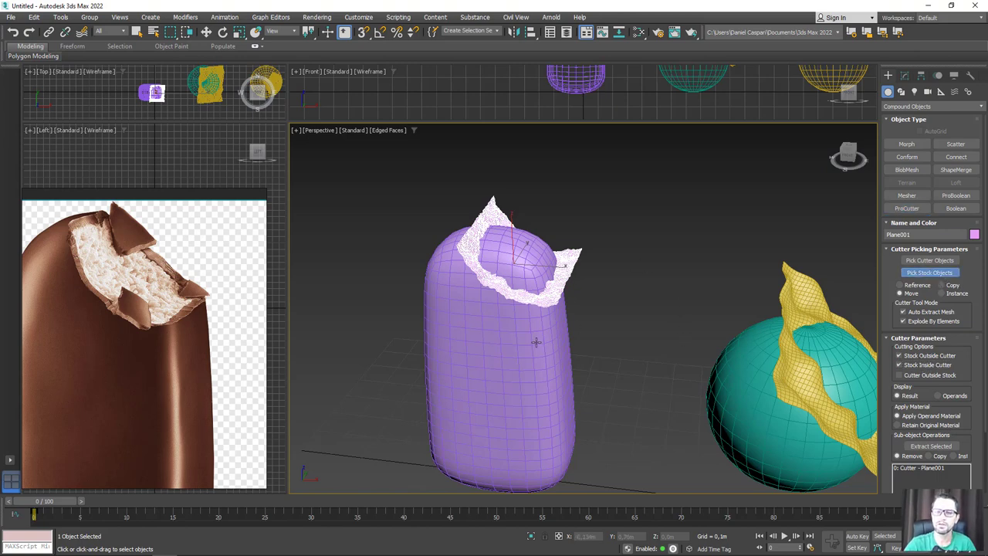
Cut the popsicle body with the plane and drag the extracted pieces off to the right.
left_click(505, 325)
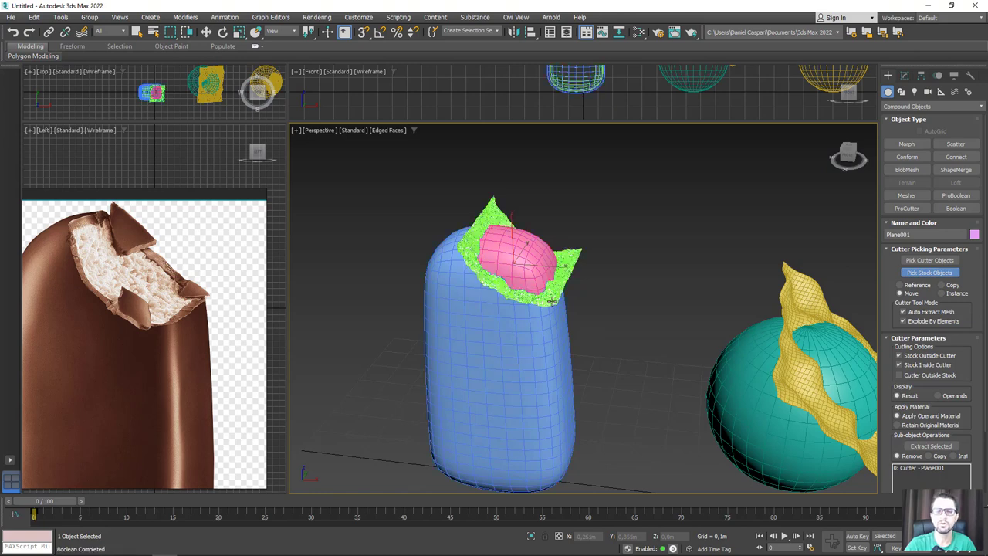
left_click(585, 266)
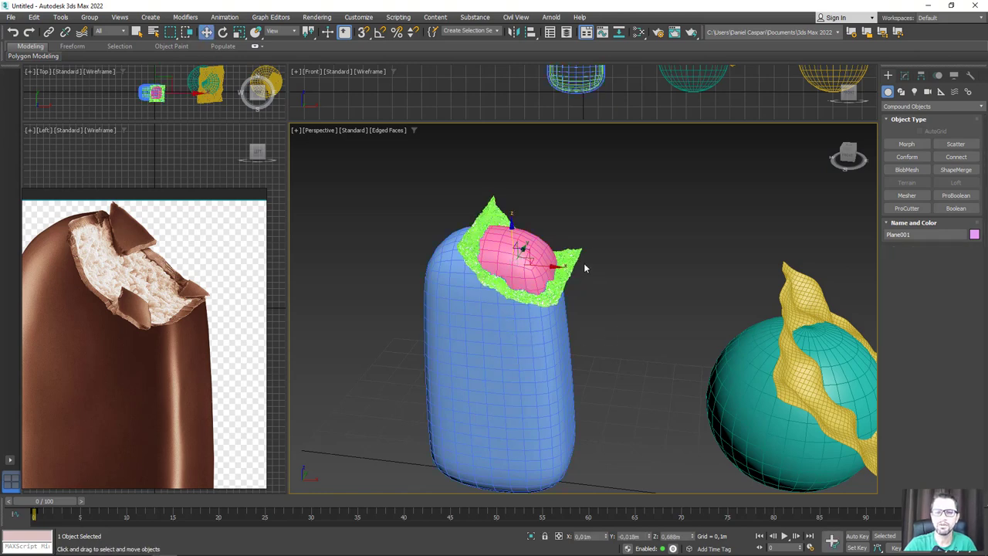
key("w")
scroll(584, 265, "up", 5)
left_click_drag(477, 284, 748, 302)
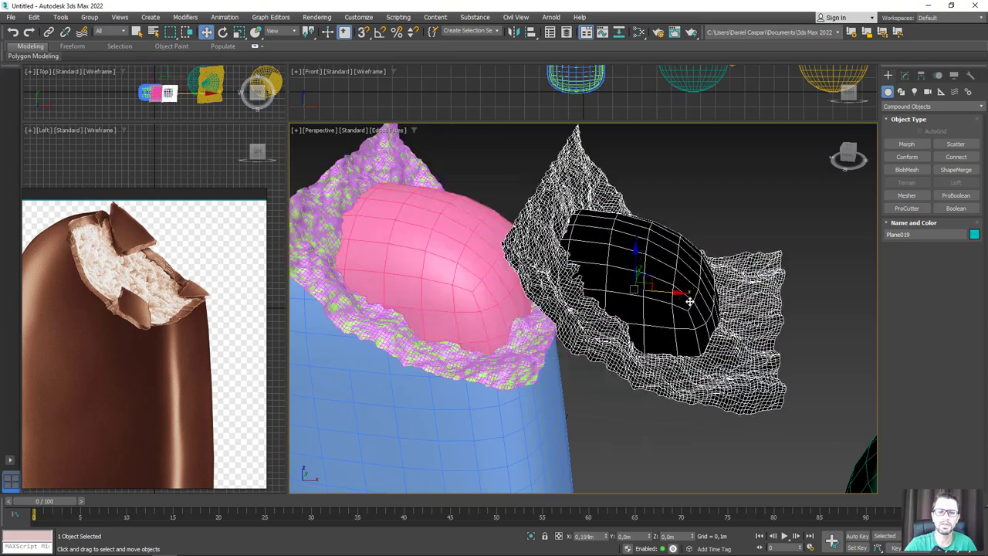
left_click(555, 290)
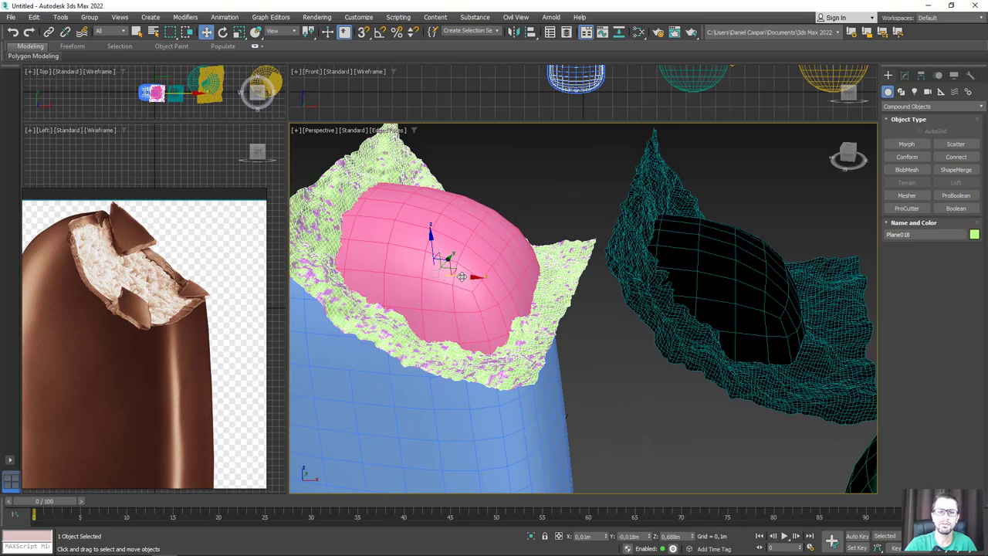
left_click_drag(461, 276, 782, 293)
middle_click_drag(782, 294, 721, 299)
left_click_drag(760, 305, 837, 304)
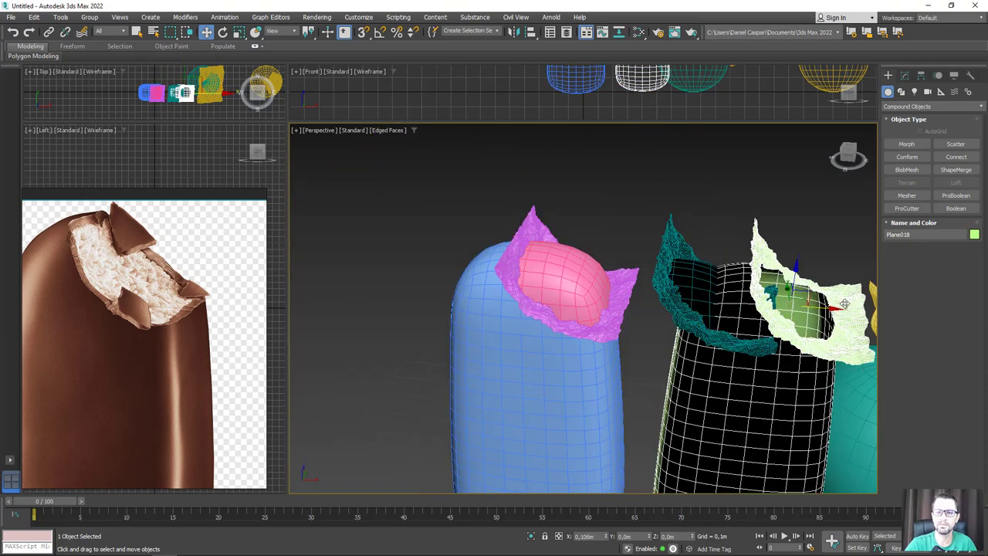
left_click(614, 309)
left_click_drag(600, 290, 767, 298)
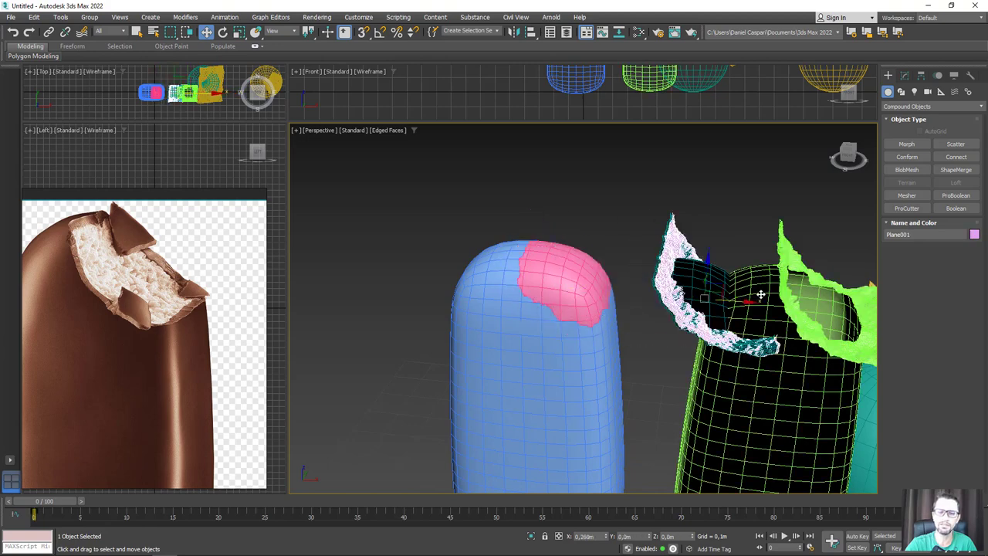
middle_click_drag(767, 297, 721, 255)
Lift the pink cap to inspect the bitten top, then undo back to the whole bar.
left_click(541, 244)
middle_click_drag(541, 244, 532, 232, "alt")
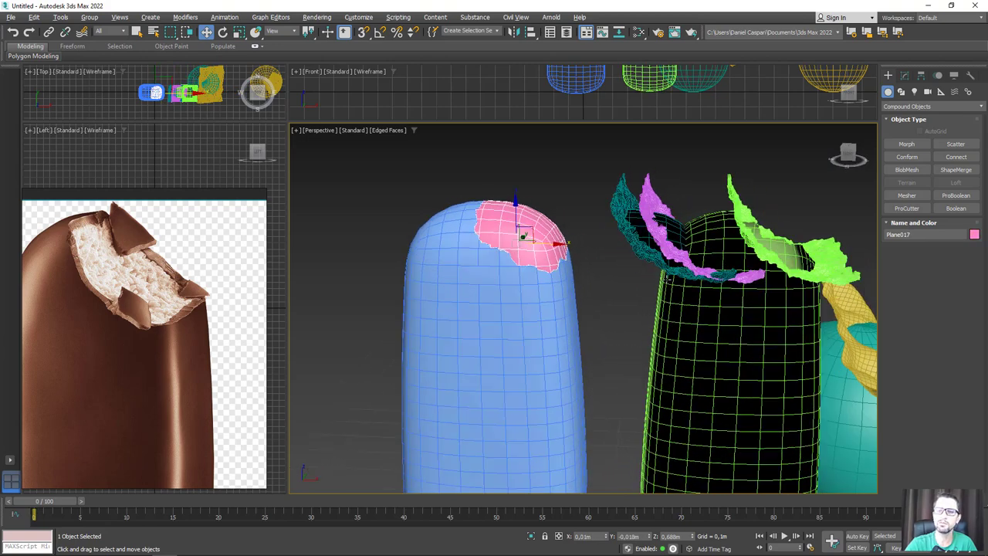
left_click_drag(532, 232, 565, 164)
middle_click_drag(566, 163, 545, 242, "alt")
scroll(545, 242, "up", 4)
scroll(537, 261, "up", 3)
scroll(459, 274, "down", 2)
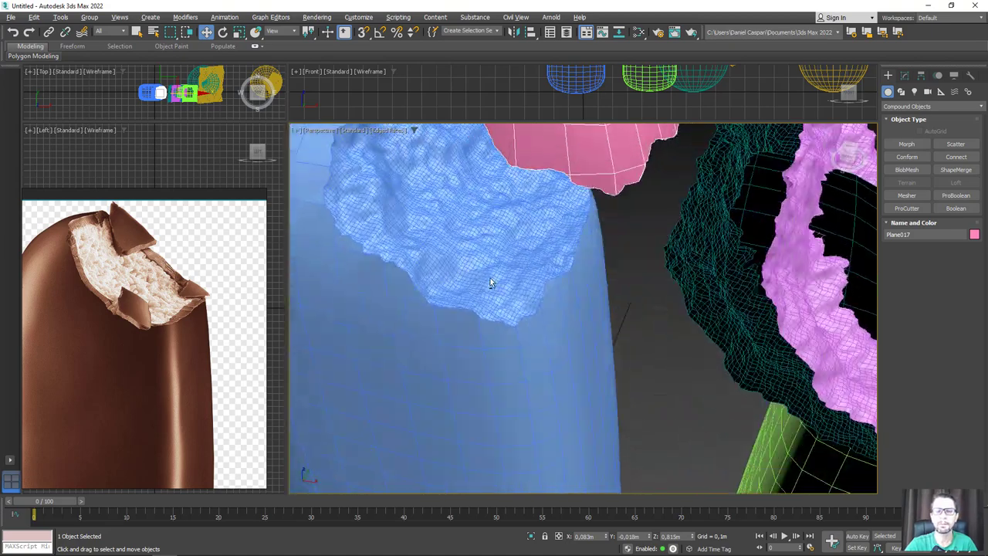
scroll(511, 285, "down", 5)
scroll(512, 285, "up", 5)
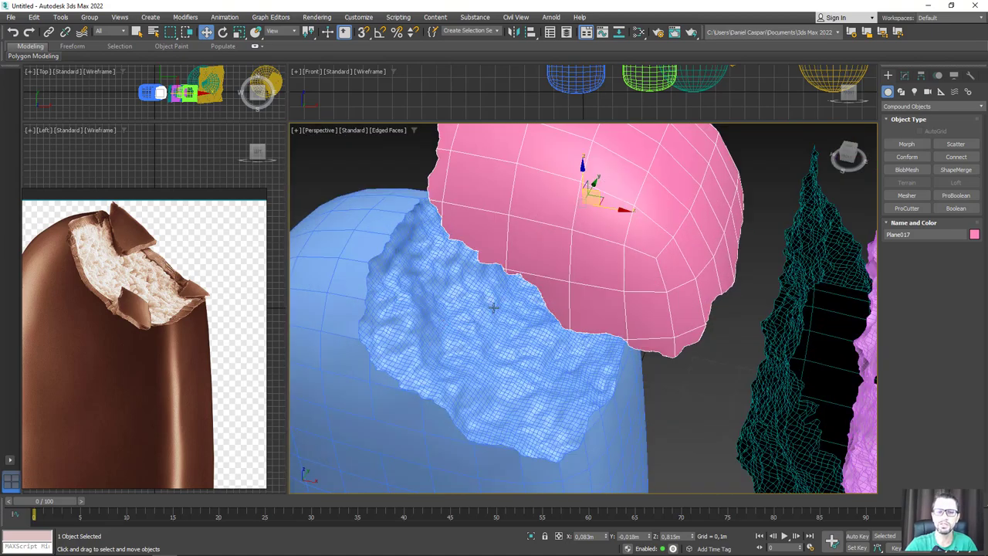
scroll(519, 258, "down", 5)
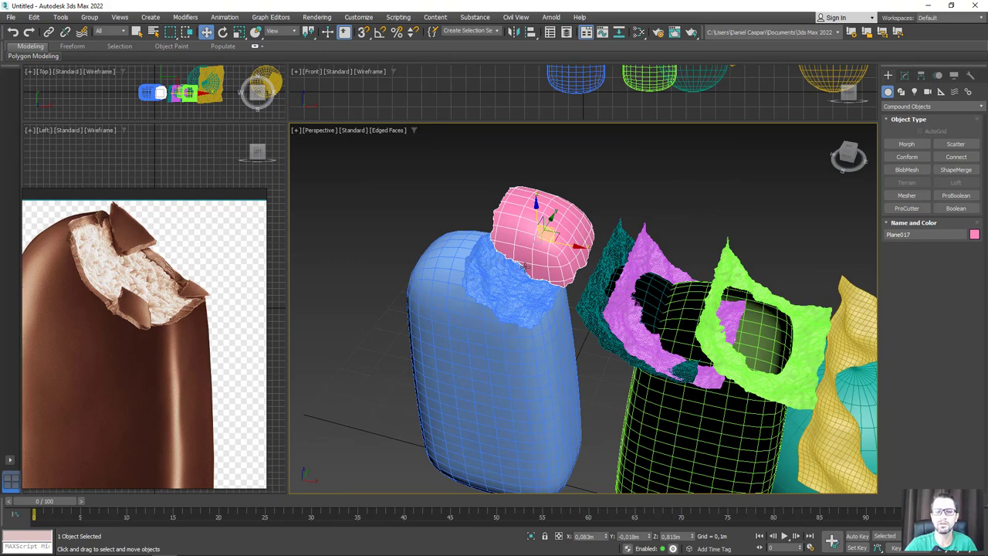
middle_click_drag(496, 299, 680, 340)
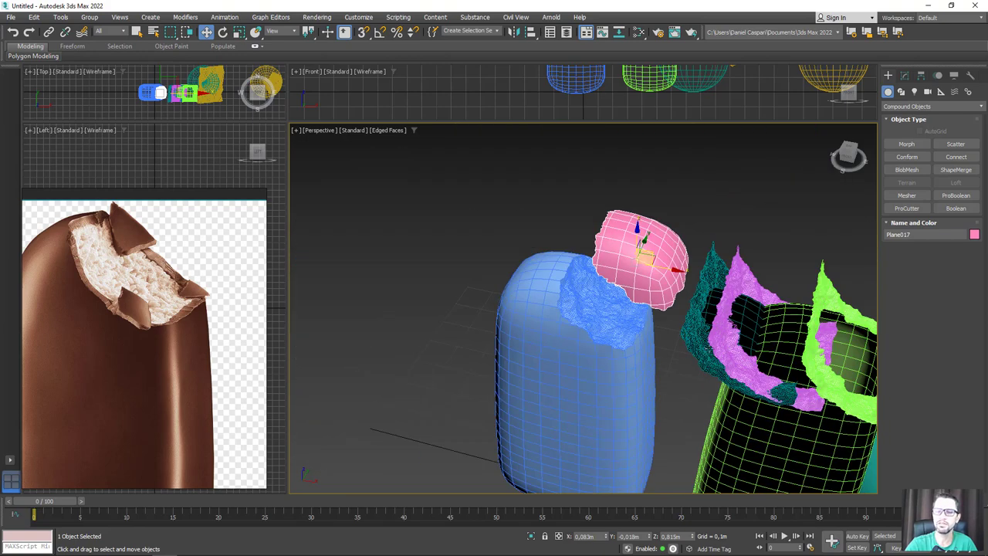
key("ctrl+z")
key("ctrl+z")
key("ctrl+z")
key("ctrl+z")
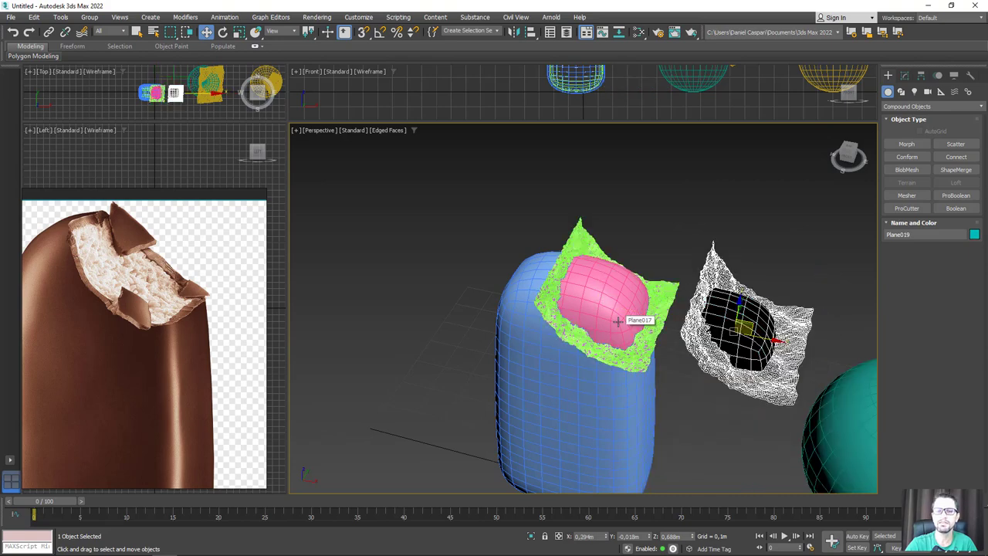
left_click(617, 321)
Select the jagged wrapper plane, lift it off the bar, then undo the move.
scroll(662, 351, "up", 3)
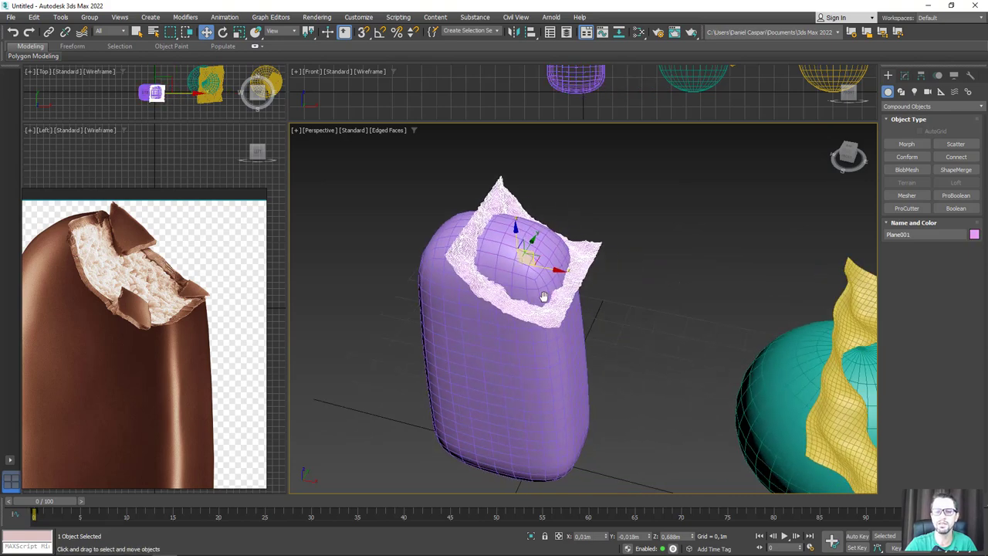
scroll(602, 324, "up", 5)
key("ctrl+a")
left_click(557, 306)
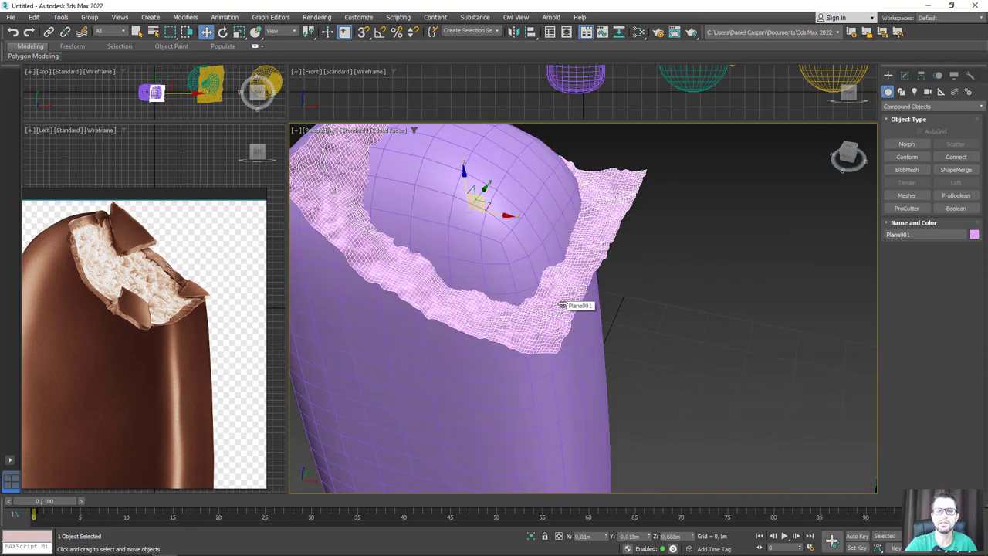
scroll(567, 301, "down", 5)
middle_click_drag(556, 278, 537, 245, "alt")
left_click_drag(538, 245, 625, 198)
key("ctrl+z")
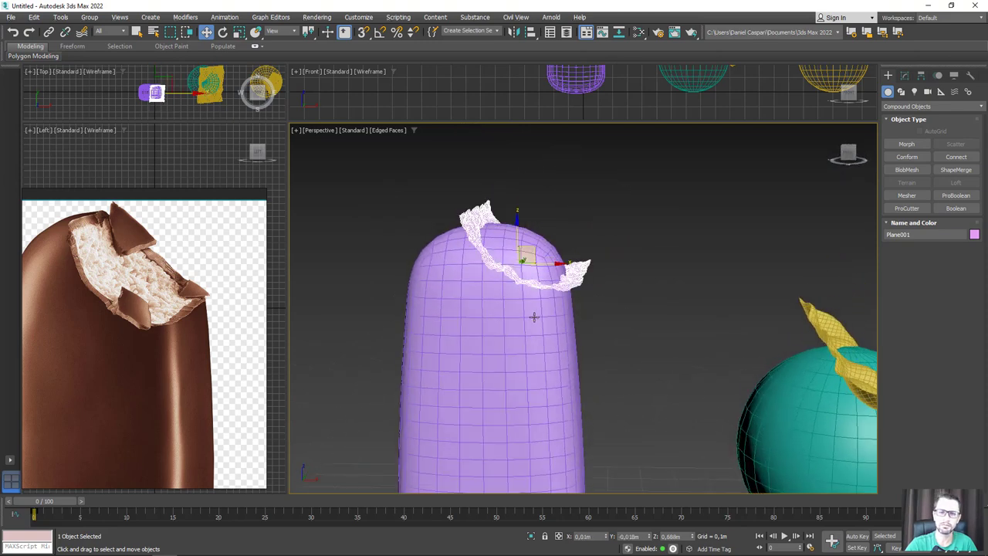
Add a TurboSmooth modifier to the popsicle bar with Iterations set to 2.
left_click(529, 314)
left_click(904, 75)
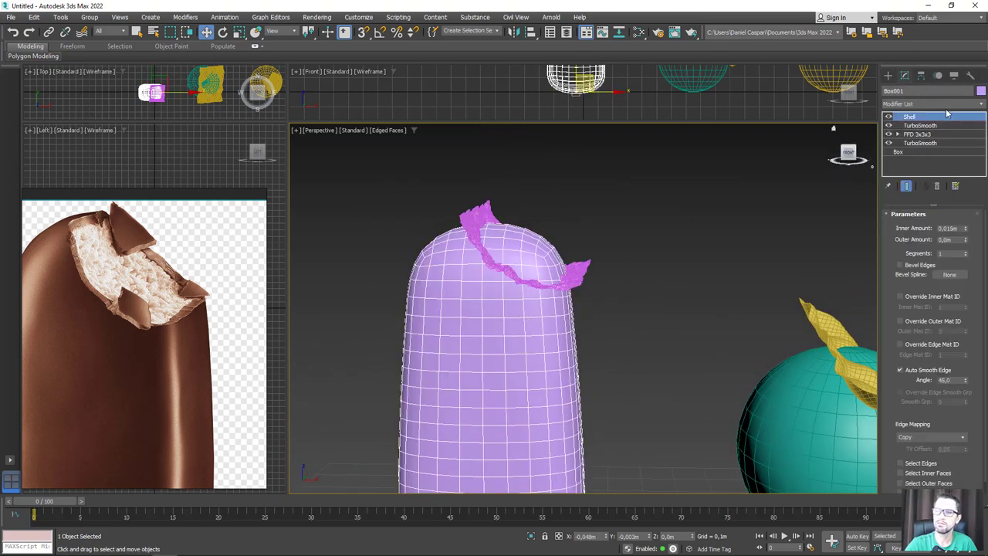
left_click(980, 110)
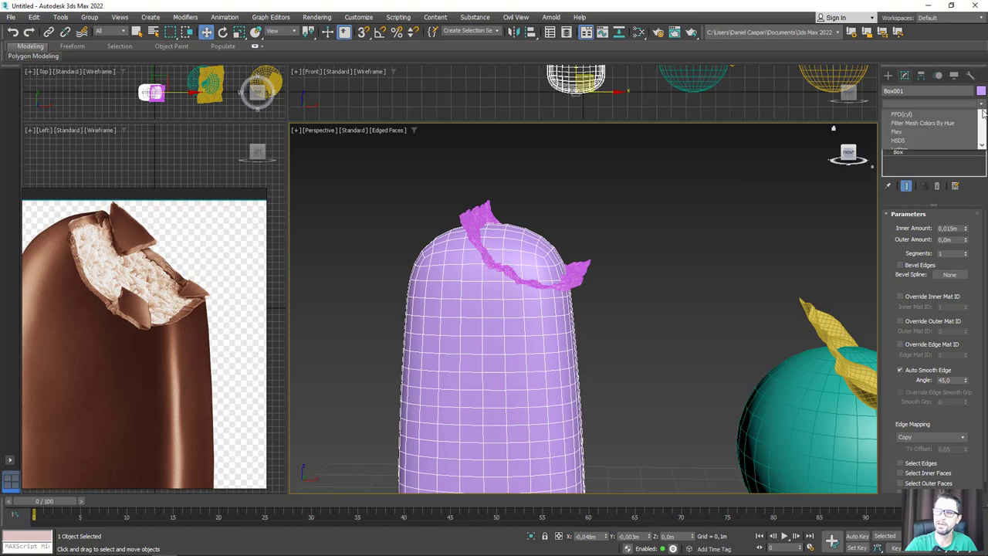
scroll(934, 309, "down", 10)
scroll(947, 372, "down", 5)
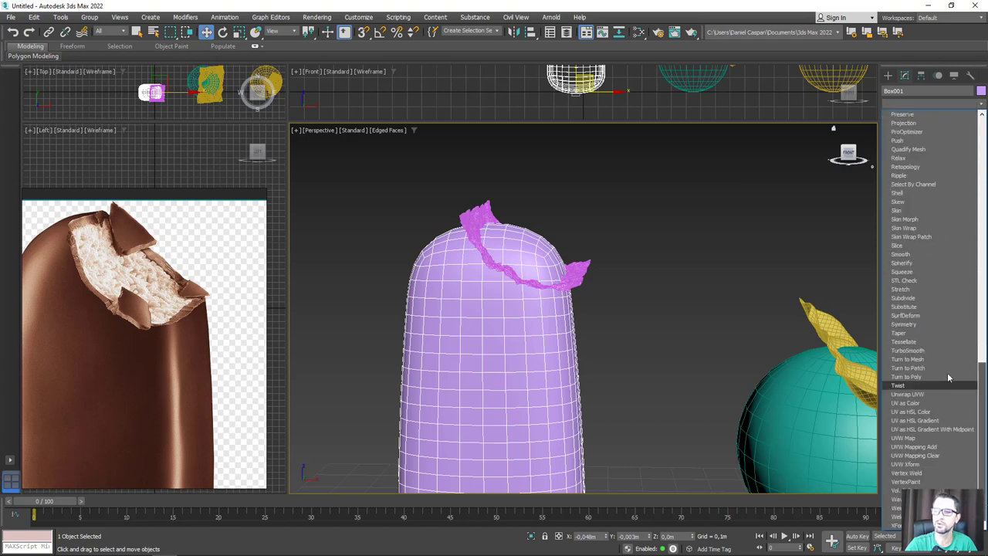
left_click(911, 350)
middle_click_drag(672, 312, 668, 319, "alt")
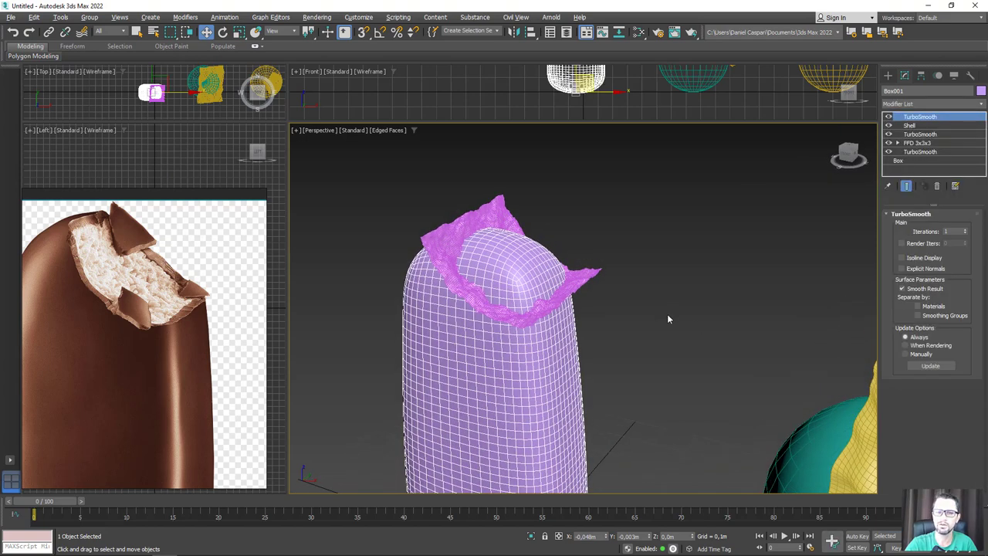
left_click(965, 229)
middle_click_drag(503, 471, 530, 232, "alt")
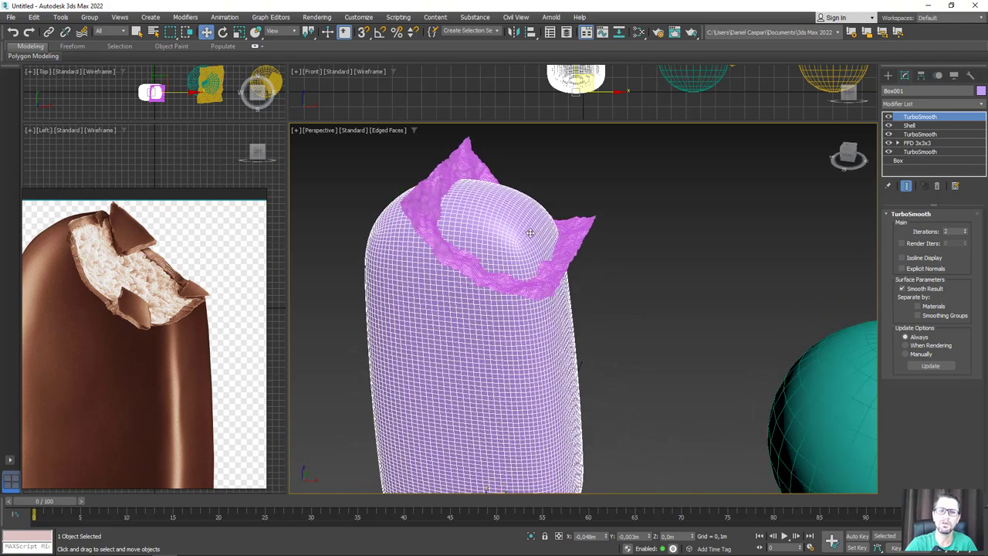
Convert the bar to an Editable Poly and clear the selection.
right_click(601, 221)
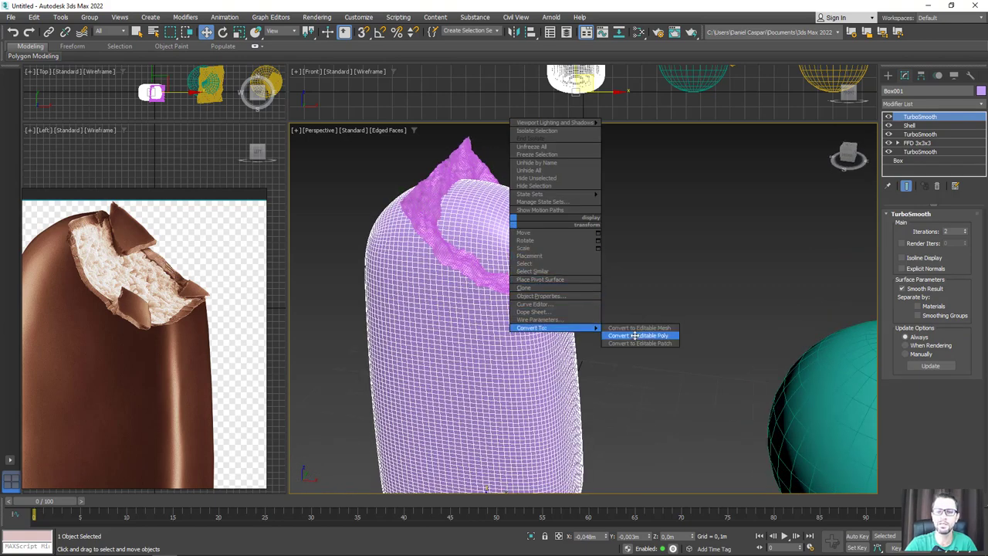
left_click(634, 335)
scroll(618, 232, "down", 3)
middle_click_drag(618, 231, 620, 202, "alt")
left_click(638, 207)
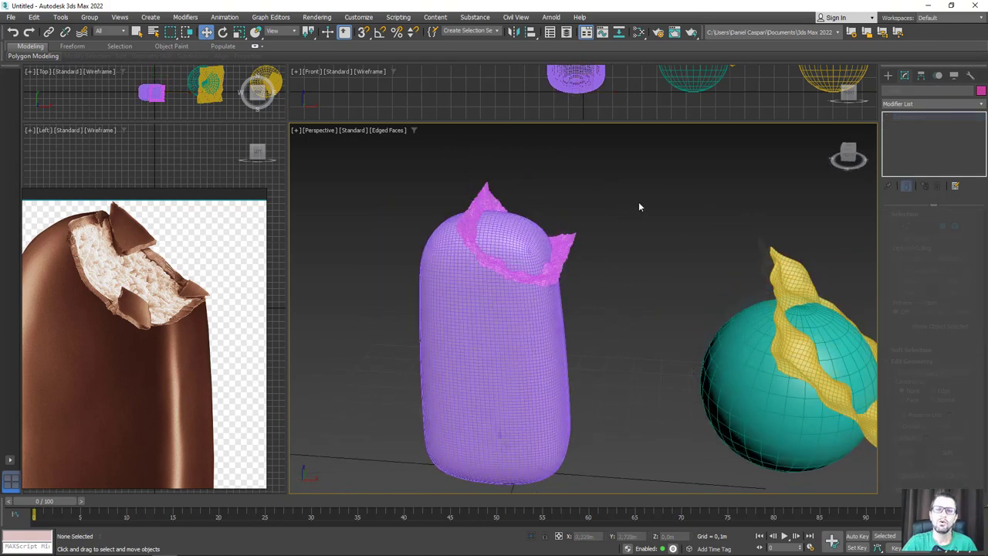
Select both the bar and wrapper plane and add an XForm modifier to them.
middle_click_drag(675, 267, 693, 276, "alt")
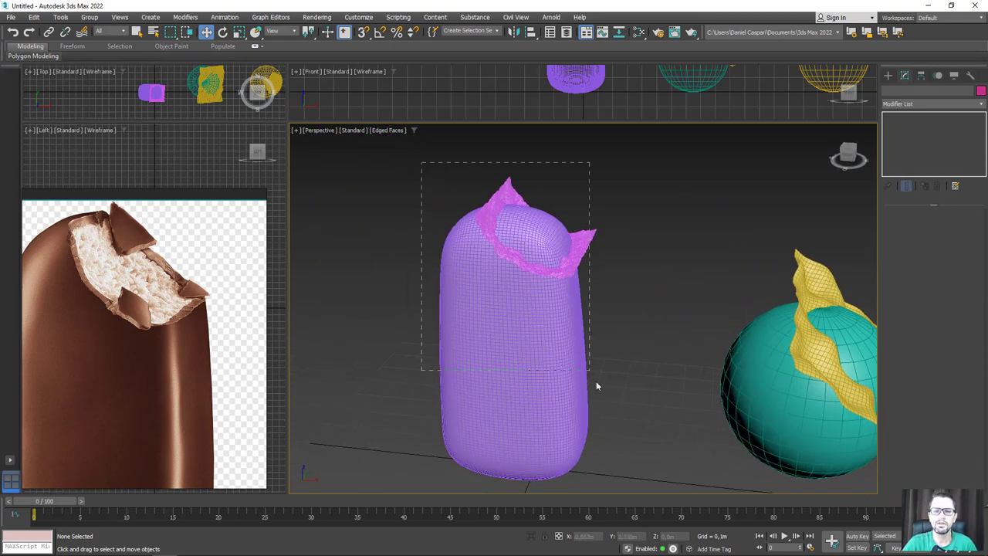
left_click_drag(630, 479, 631, 480)
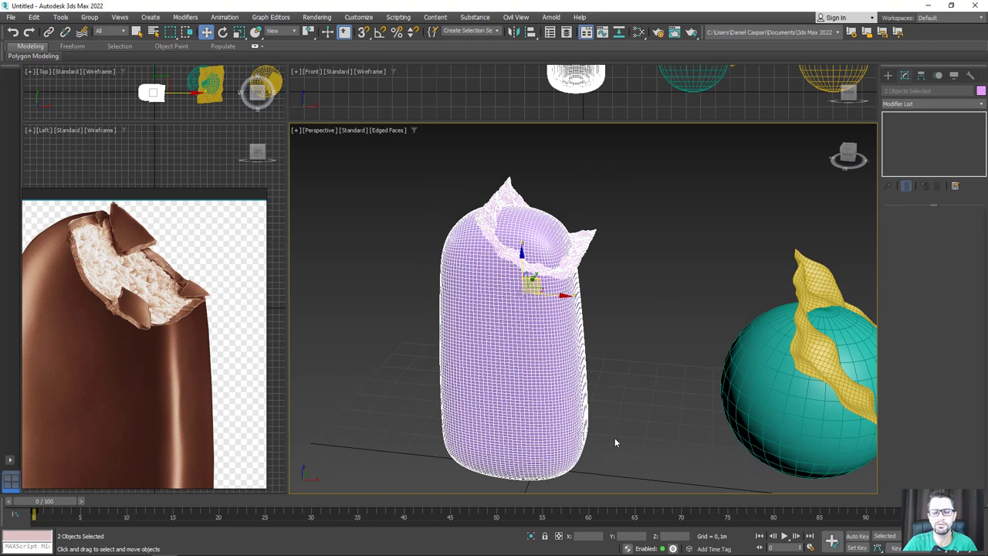
mouse_move(848, 155)
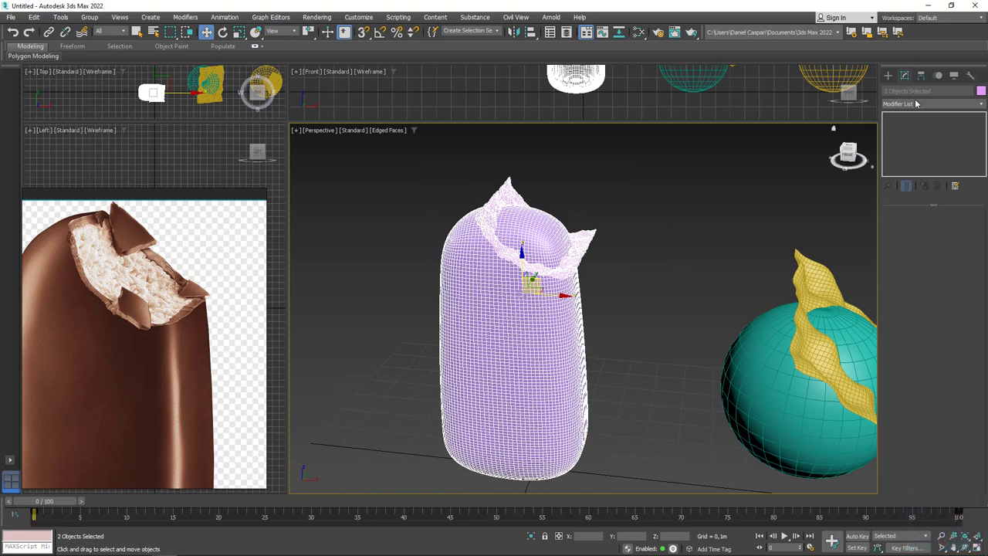
left_click(978, 103)
type("xform")
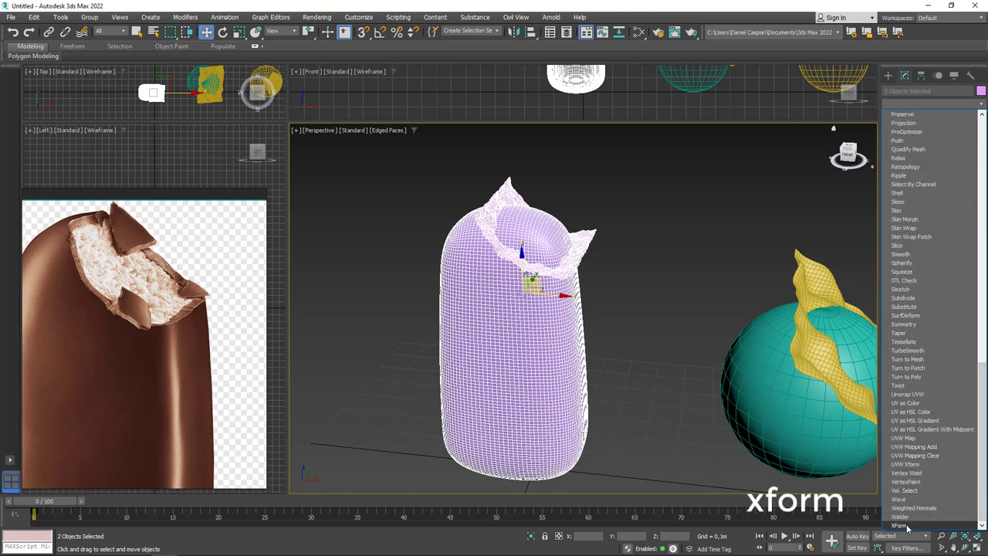
left_click(903, 526)
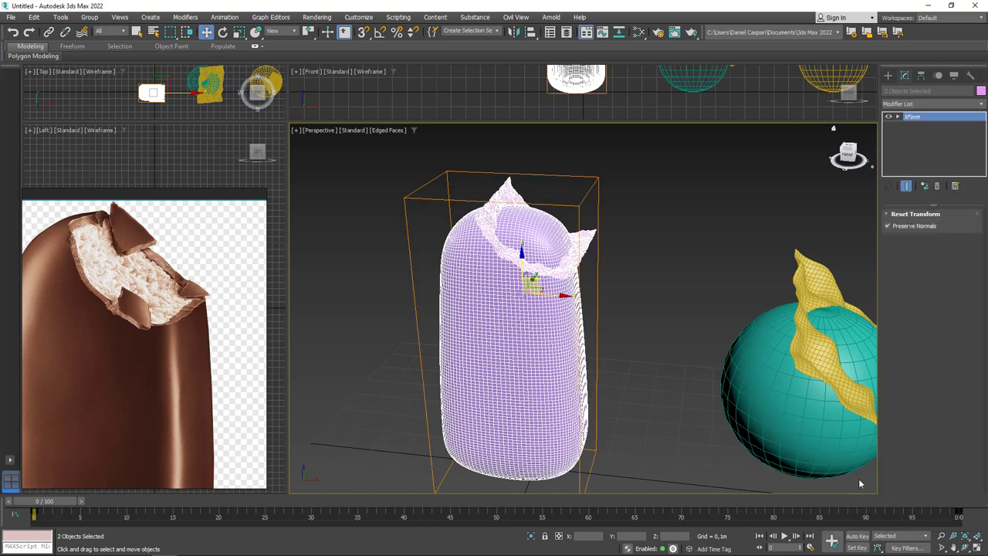
Convert both selected objects to Editable Poly, collapsing the XForm.
right_click(534, 243)
mouse_move(577, 344)
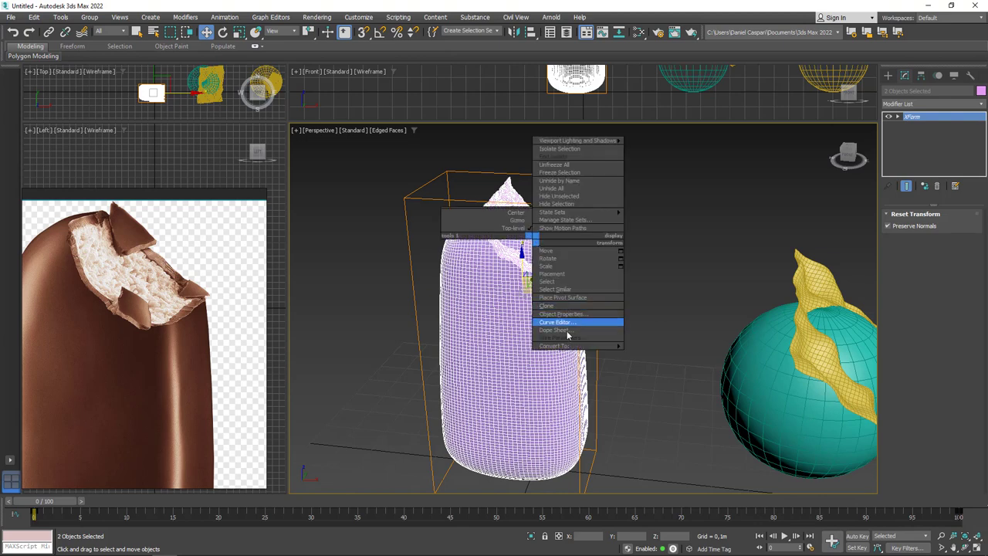
left_click(650, 352)
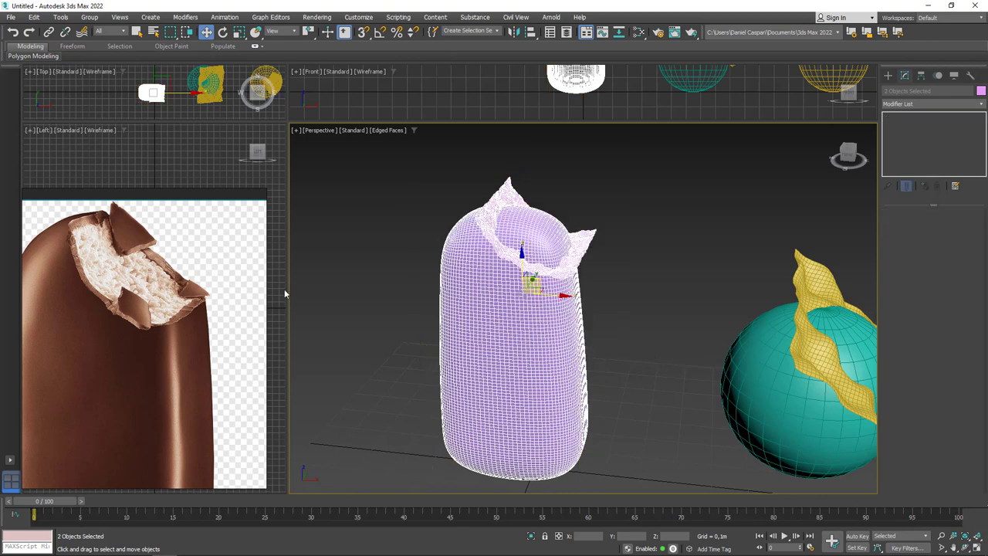
middle_click_drag(591, 271, 604, 234)
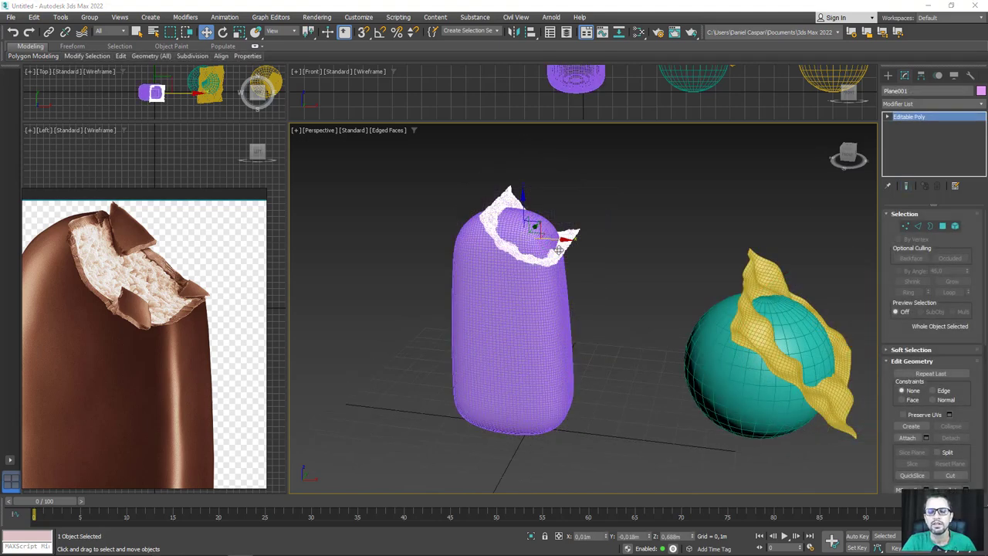
Create a ProCutter compound object from Plane001 under Compound Objects.
scroll(560, 252, "up", 2)
mouse_move(560, 251)
middle_mouse_down("alt")
mouse_move(578, 299)
mouse_move(610, 240)
middle_mouse_up("alt")
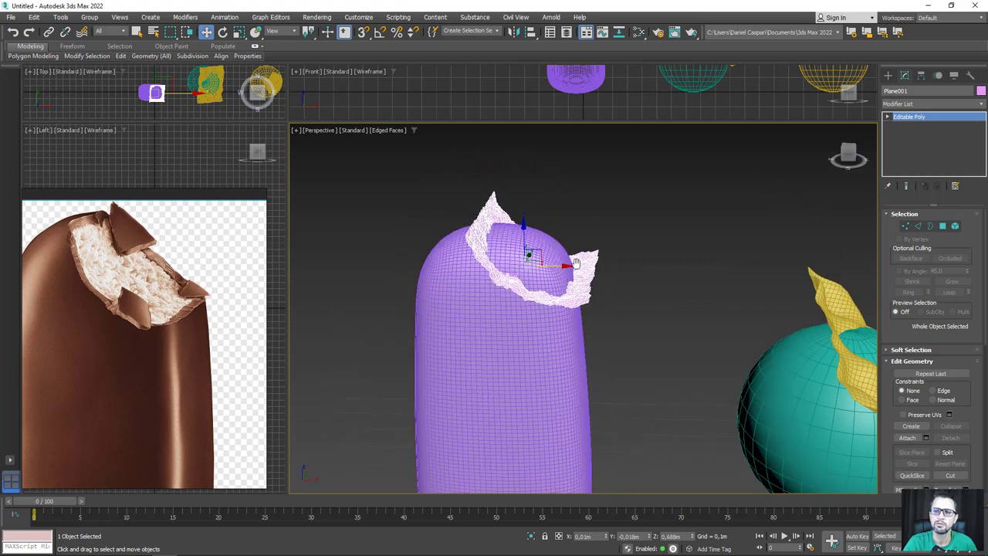
left_click(888, 75)
mouse_move(733, 199)
middle_mouse_down("alt")
mouse_move(692, 243)
mouse_move(758, 269)
middle_mouse_up("alt")
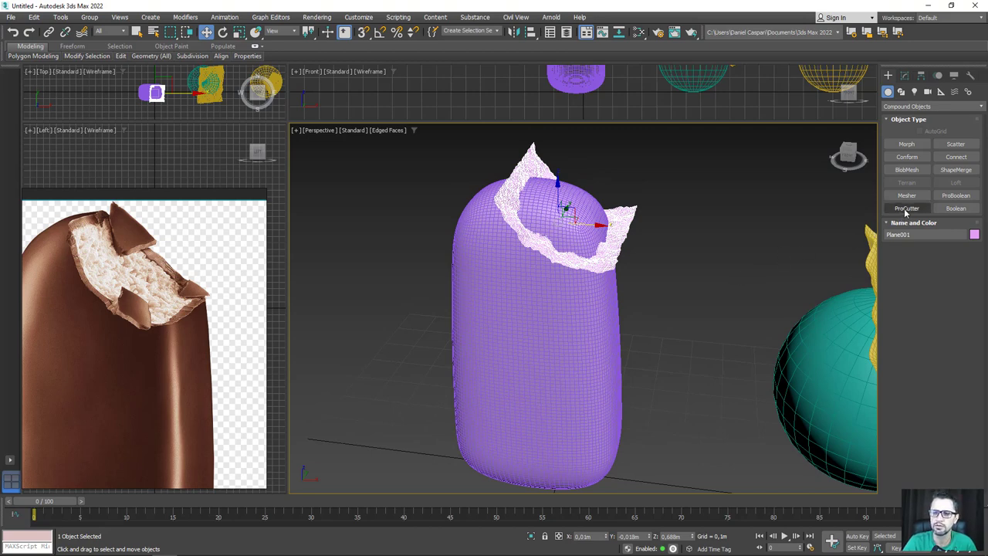
left_click(906, 209)
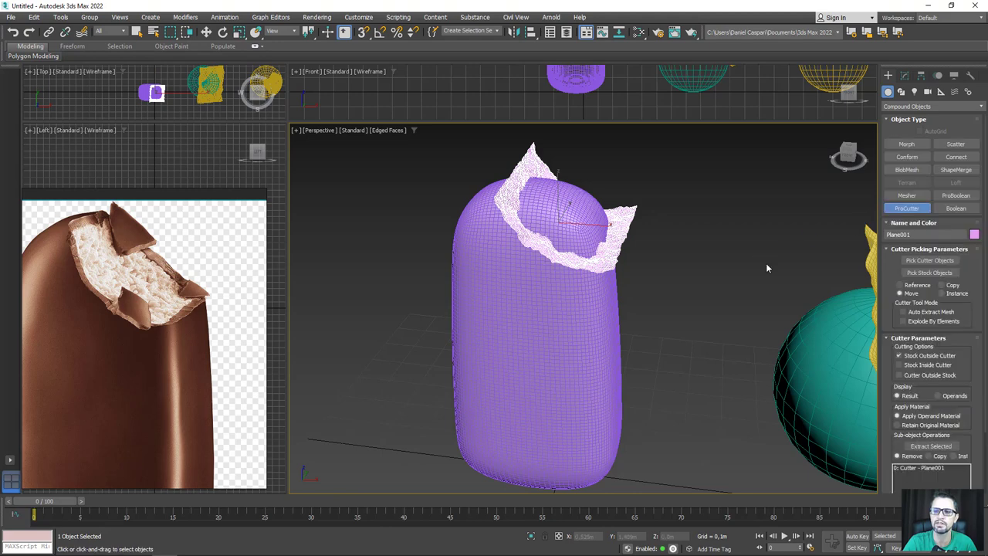
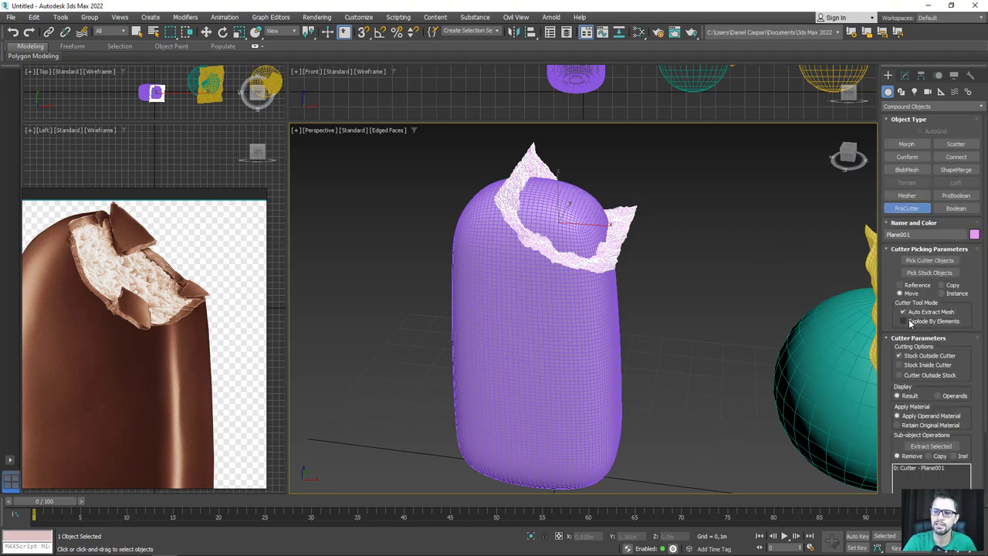
Enable Stock Inside Cutter and pick Box001 as the ProCutter stock, then inspect the cut.
left_click(915, 364)
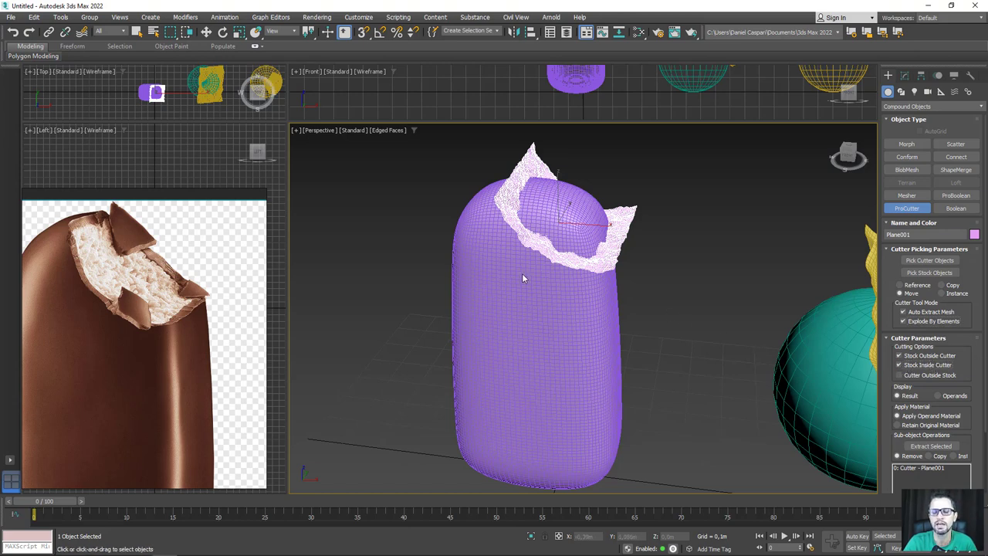
left_click(923, 271)
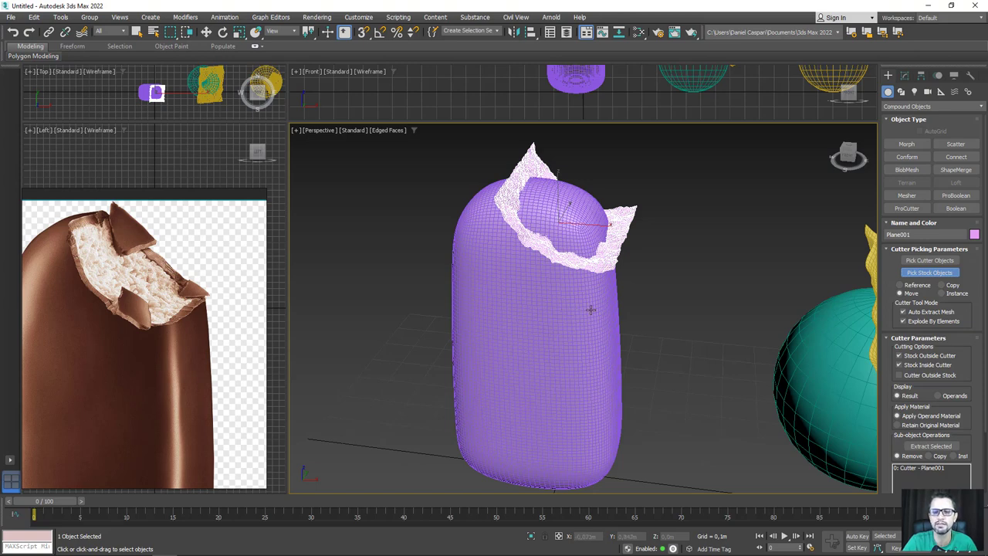
left_click(594, 309)
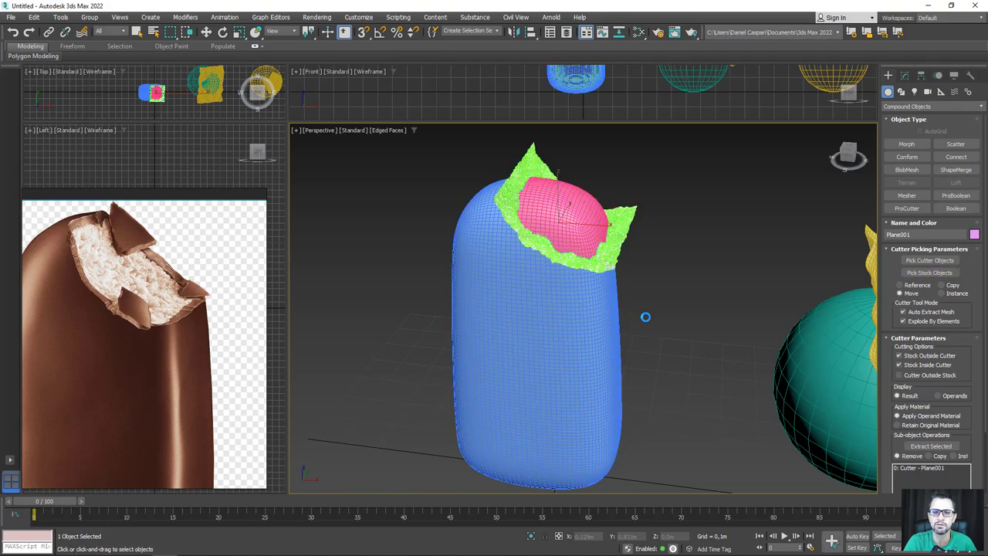
mouse_move(668, 310)
middle_mouse_down("alt")
mouse_move(646, 302)
mouse_move(637, 249)
mouse_move(701, 249)
mouse_move(694, 231)
middle_mouse_up("alt")
scroll(637, 249, "up", 5)
scroll(628, 242, "up", 3)
scroll(627, 243, "down", 3)
scroll(628, 243, "down", 4)
scroll(692, 242, "down", 3)
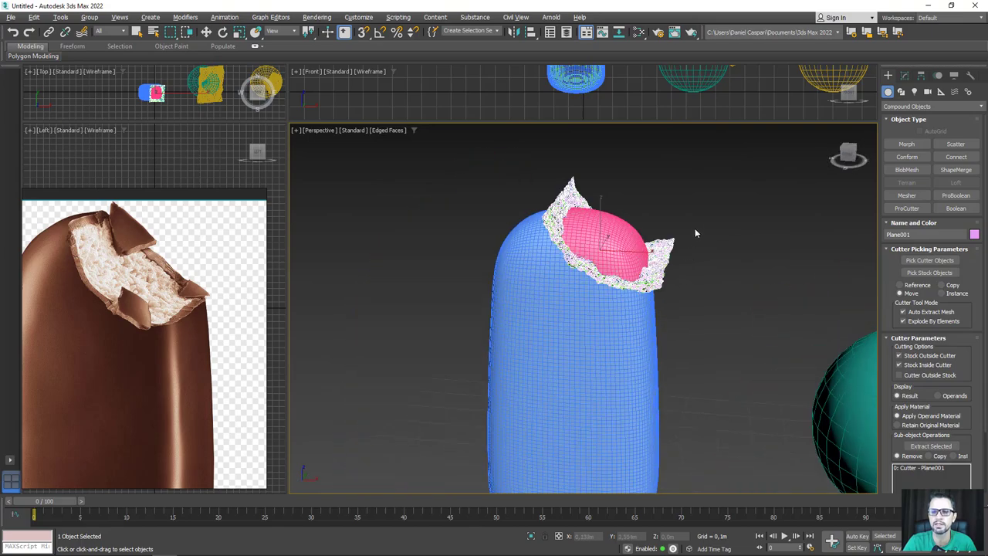
Test-drag a cut bite piece, then undo both the move and the ProCutter cut.
key("w")
left_click(622, 227)
left_click_drag(651, 214, 700, 178)
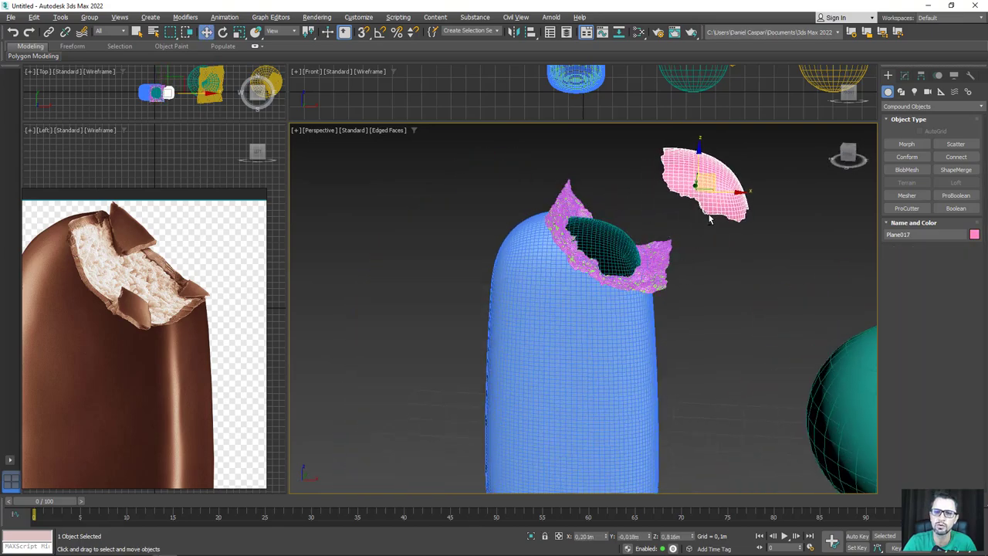
mouse_move(701, 178)
middle_mouse_down("alt")
mouse_move(755, 185)
mouse_move(700, 212)
middle_mouse_up("alt")
key("ctrl+z")
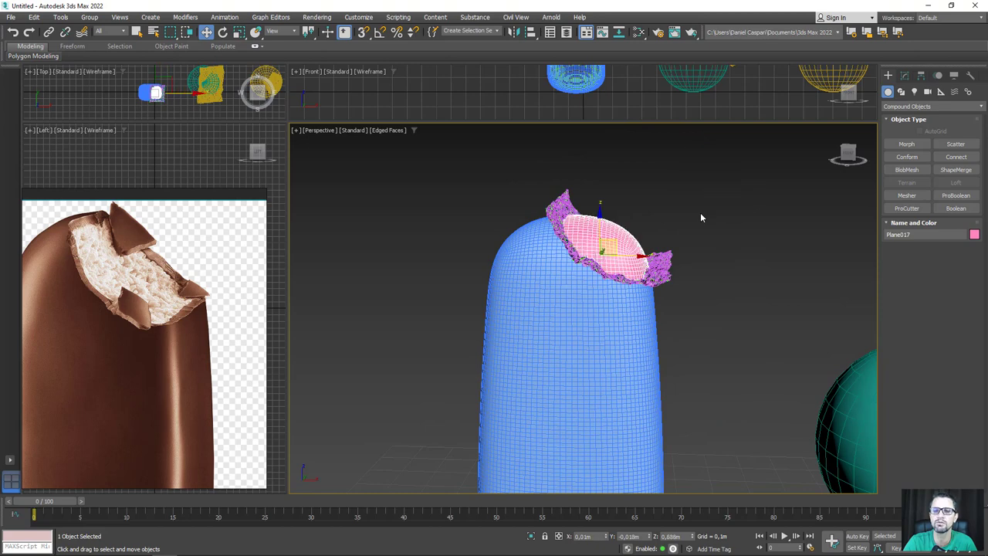
key("ctrl+z")
key("ctrl+z")
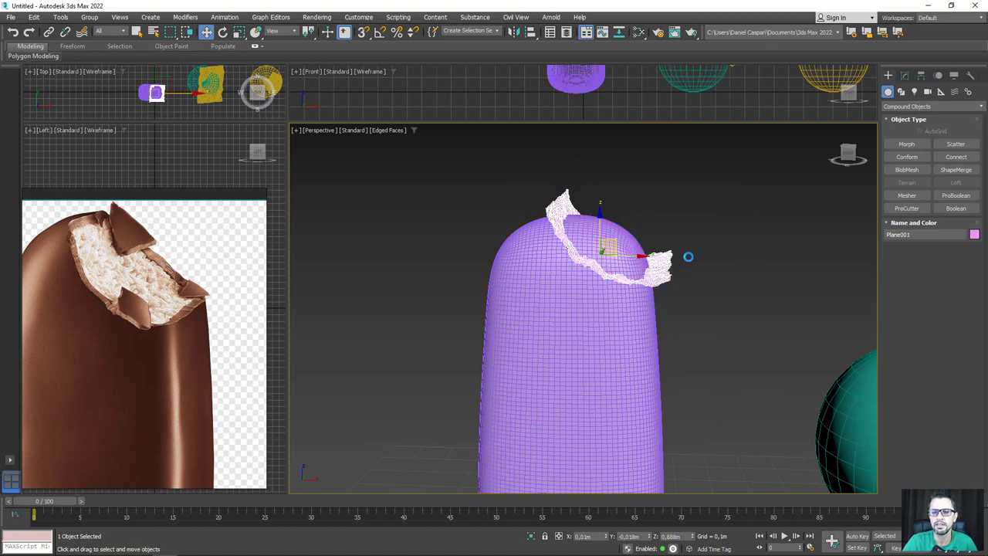
Select the whole bar Box001 and frame it in the view.
middle_click_drag(689, 258, 690, 291, "alt")
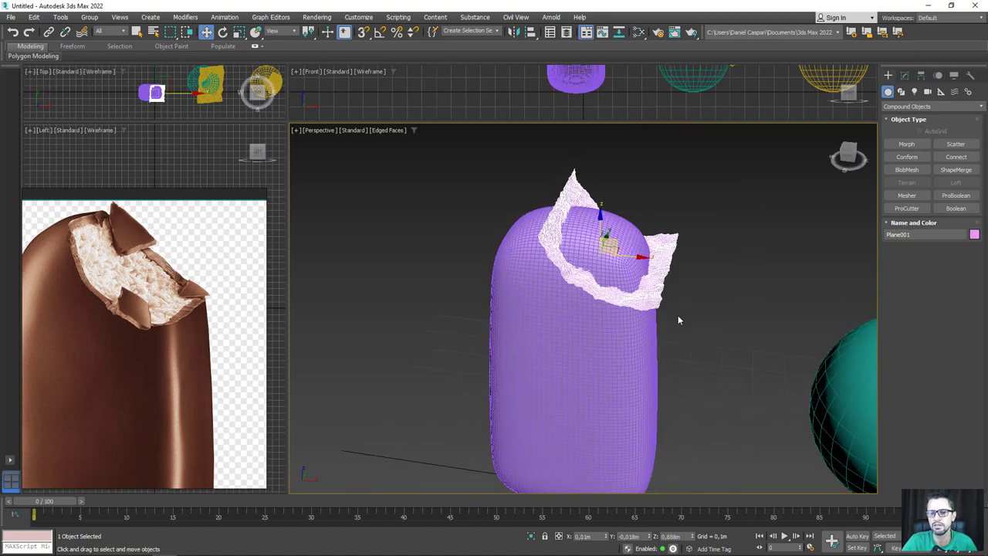
middle_click_drag(646, 381, 577, 286)
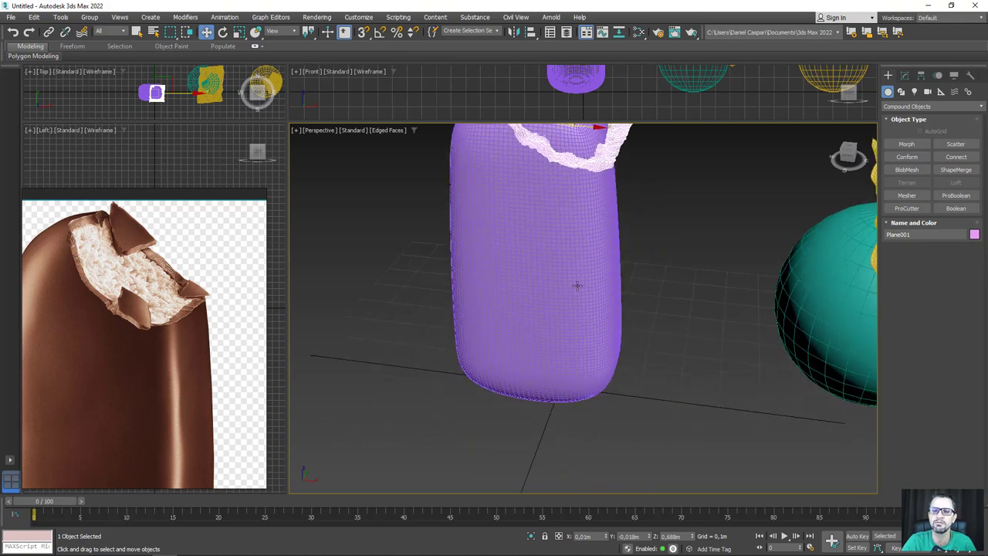
left_click(558, 365)
mouse_move(559, 365)
middle_mouse_down("alt")
mouse_move(580, 342)
mouse_move(503, 195)
middle_mouse_up("alt")
scroll(503, 194, "up", 3)
middle_click_drag(582, 210, 582, 243)
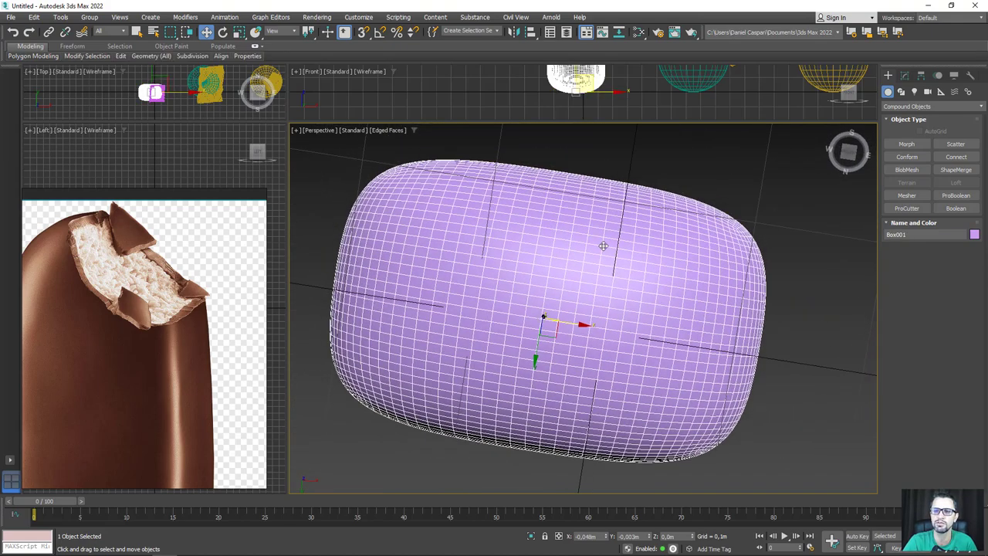
At Editable Poly Polygon level, delete four faulty polygons on the bar's end.
left_click(904, 75)
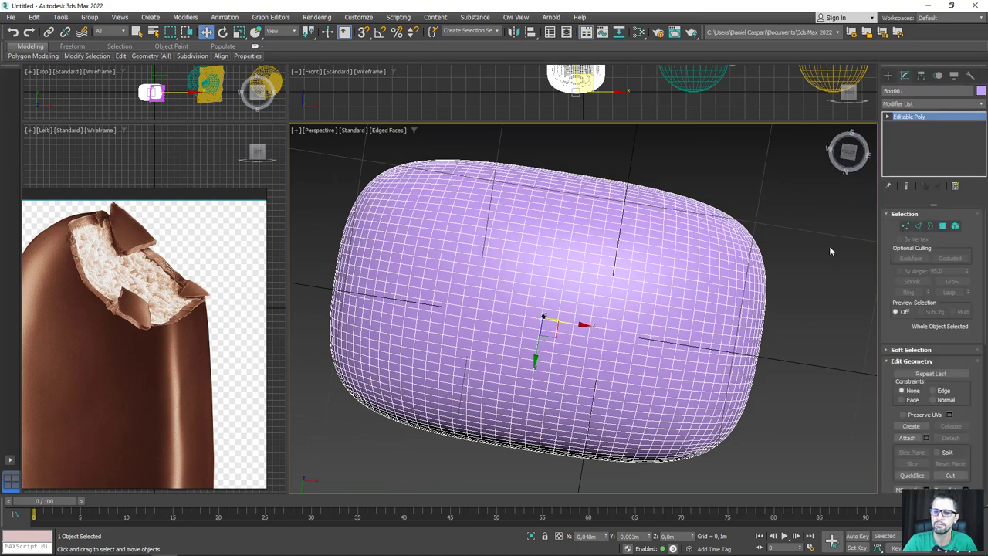
key("4")
scroll(546, 298, "up", 5)
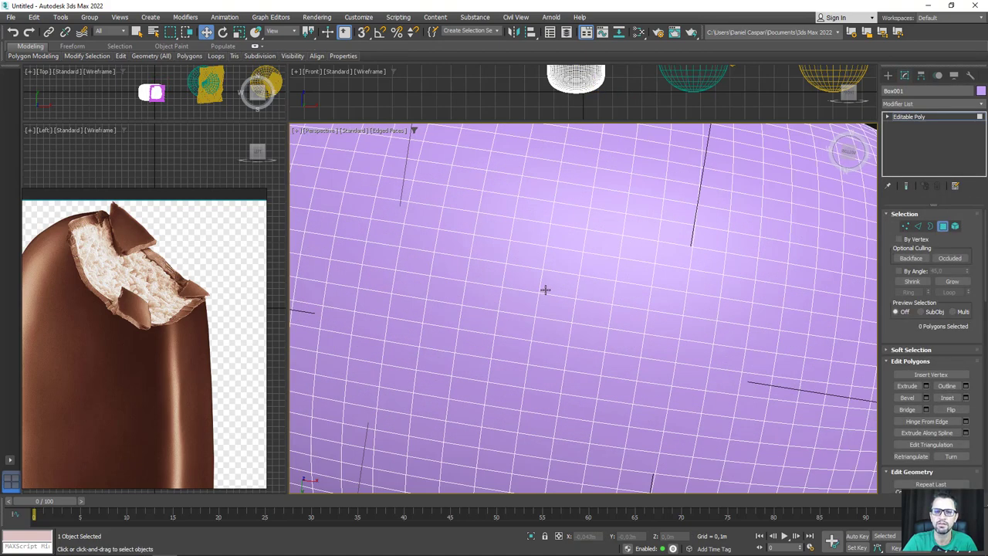
left_click(545, 290)
scroll(546, 290, "down", 5)
left_click(535, 294, "ctrl")
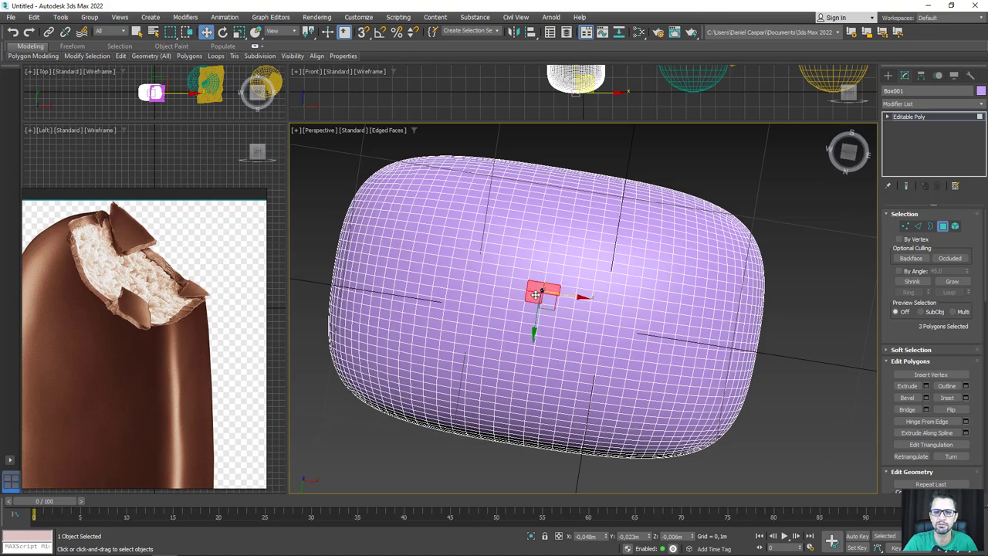
left_click(551, 298, "ctrl")
key("Delete")
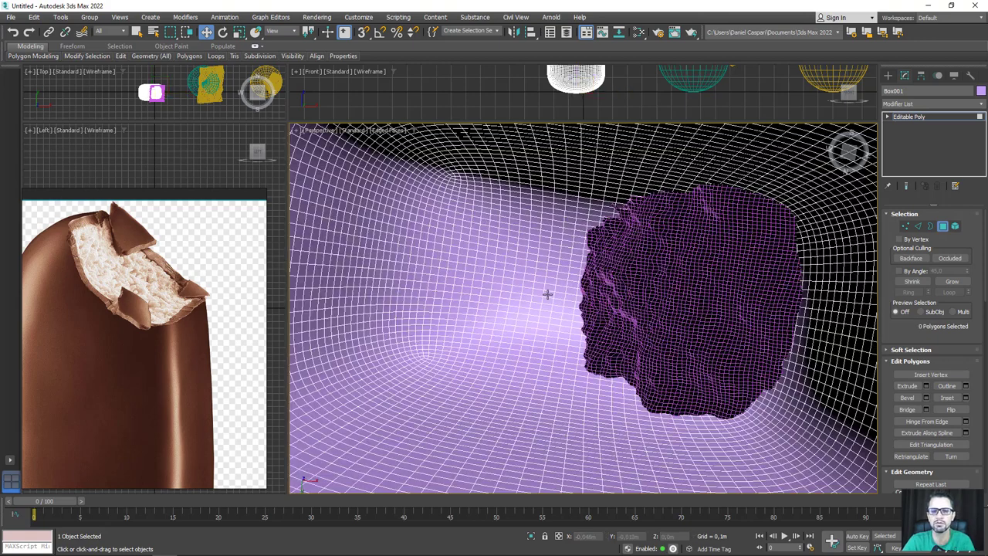
Select the leftover polygons inside the hole, then clear the selection.
scroll(548, 291, "up", 6)
scroll(550, 287, "down", 3)
left_click(579, 262)
left_click(498, 266)
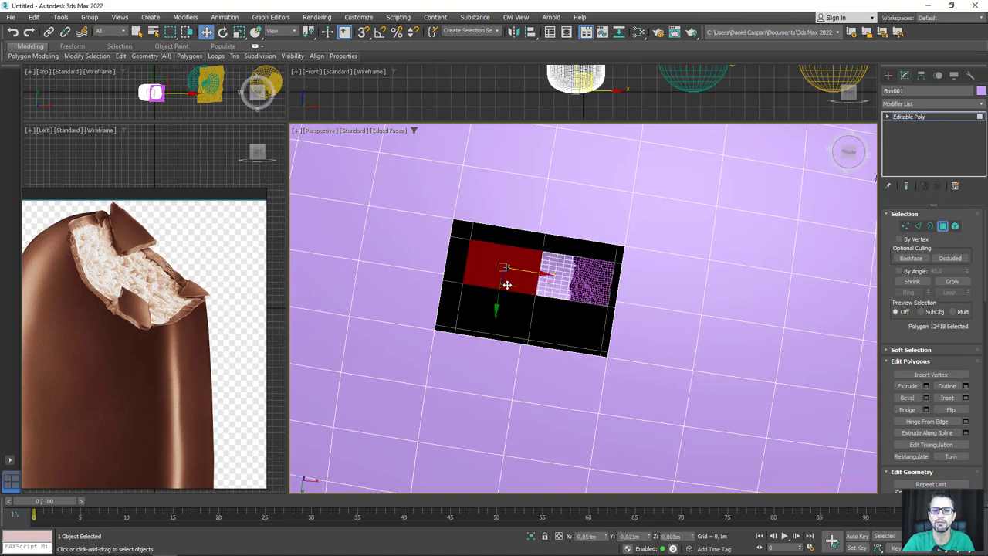
left_click(490, 312)
left_click(554, 321)
left_click(668, 286)
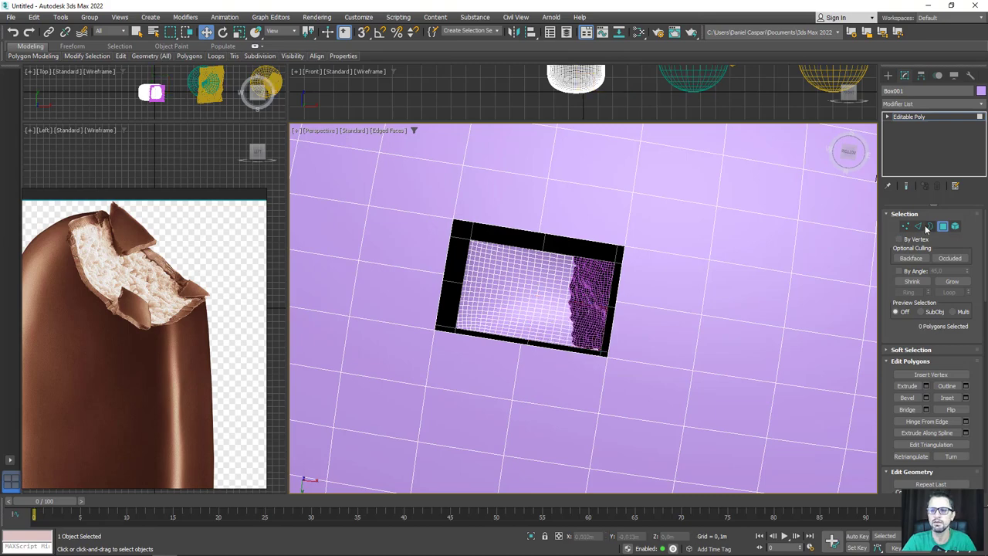
Select the hole's border and Bridge it closed, then return to object level.
left_click(930, 225)
left_click(518, 310)
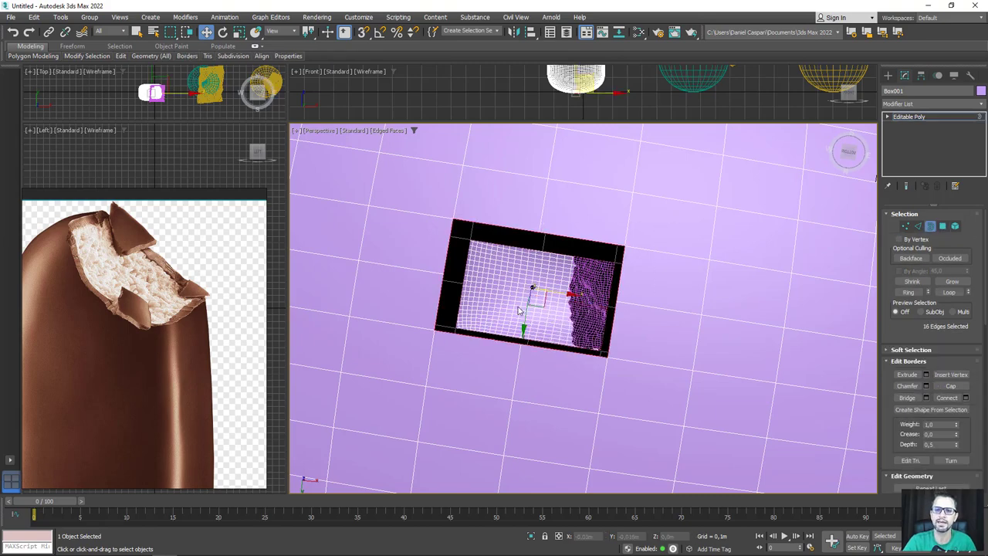
left_click(906, 398)
mouse_move(661, 308)
middle_mouse_down("alt")
mouse_move(646, 286)
mouse_move(655, 315)
mouse_move(682, 299)
mouse_move(657, 280)
mouse_move(659, 291)
mouse_move(682, 296)
mouse_move(660, 291)
mouse_move(649, 324)
mouse_move(656, 308)
middle_mouse_up("alt")
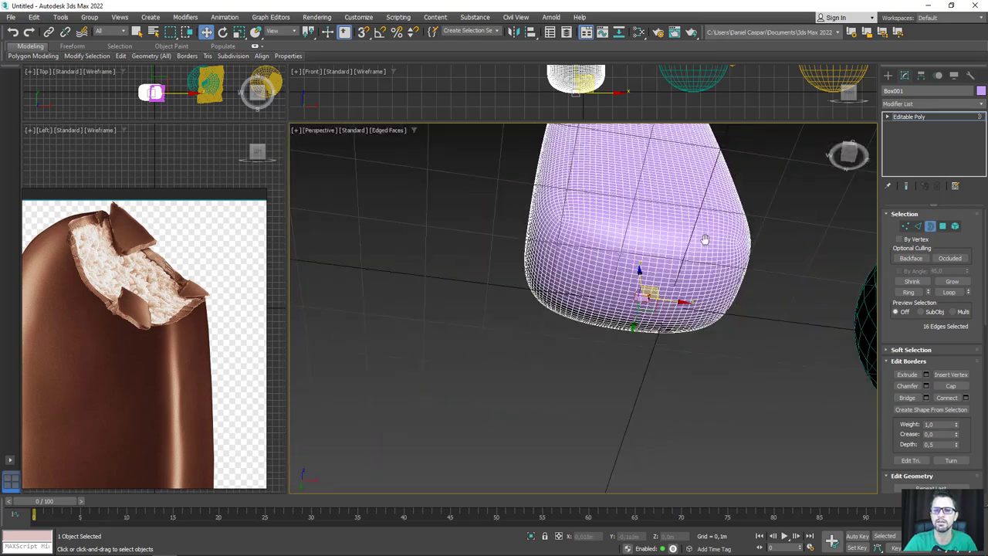
scroll(656, 308, "down", 2)
left_click(906, 117)
middle_click_drag(643, 223, 614, 364, "alt")
scroll(614, 364, "up", 2)
scroll(613, 364, "up", 3)
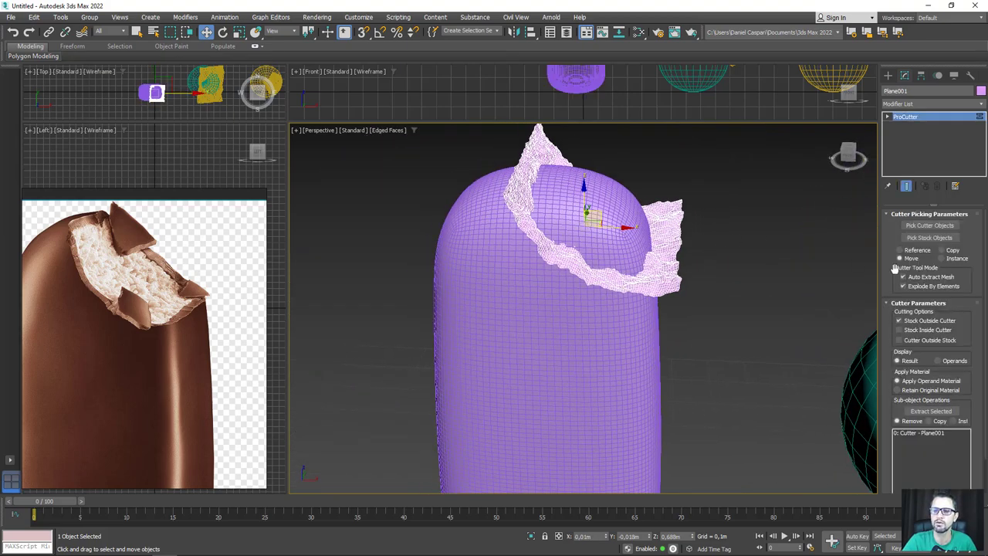
Pick the bar as ProCutter stock with Stock Inside Cutter, dismissing the Invalid Boolean warnings.
left_click(923, 238)
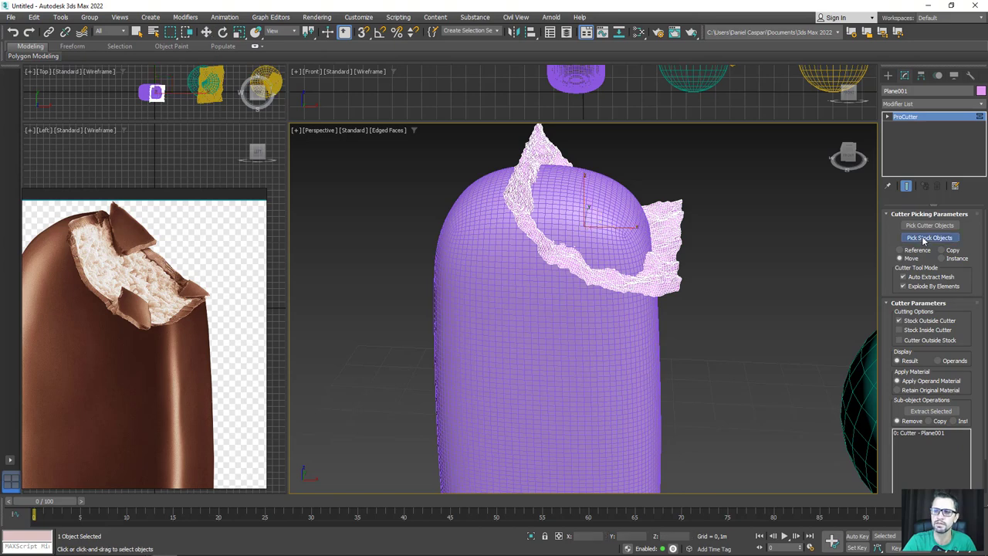
left_click(898, 329)
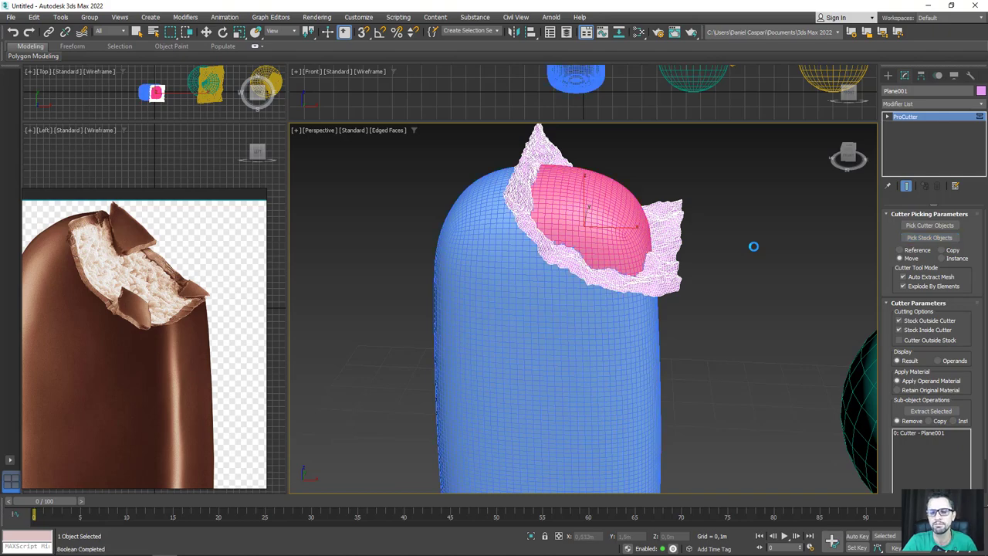
scroll(767, 249, "down", 3)
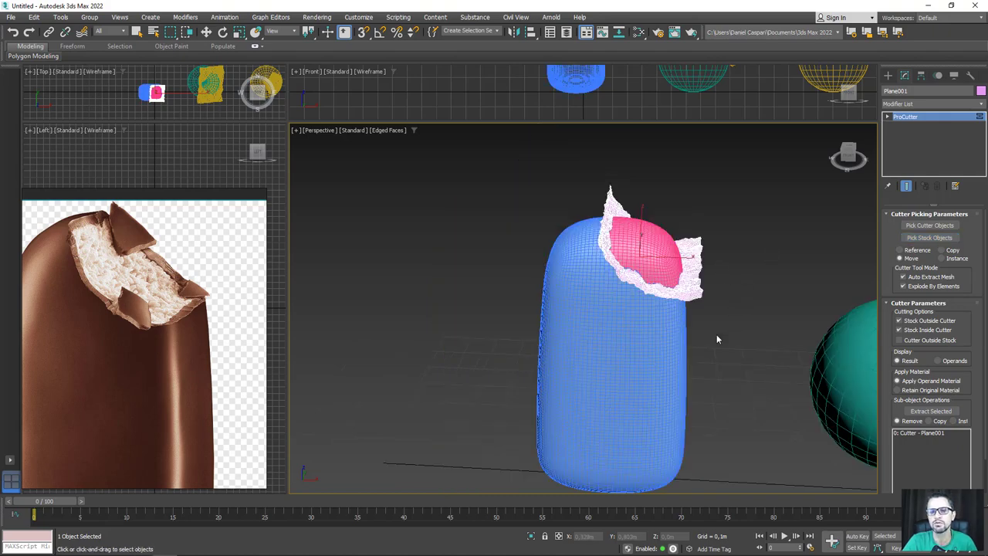
mouse_move(716, 334)
middle_mouse_down("alt")
mouse_move(709, 243)
mouse_move(723, 340)
mouse_move(637, 275)
middle_mouse_up("alt")
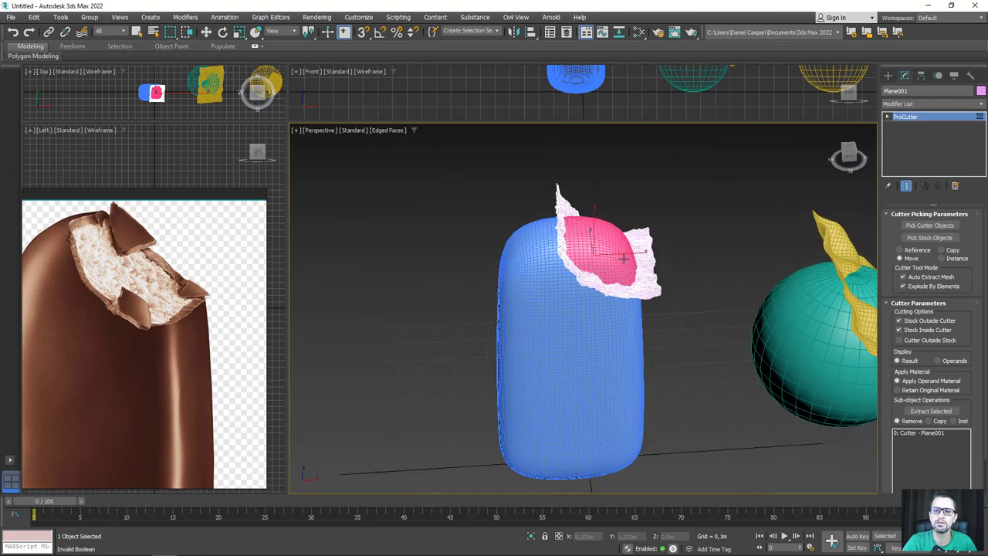
key("w")
left_click(508, 292)
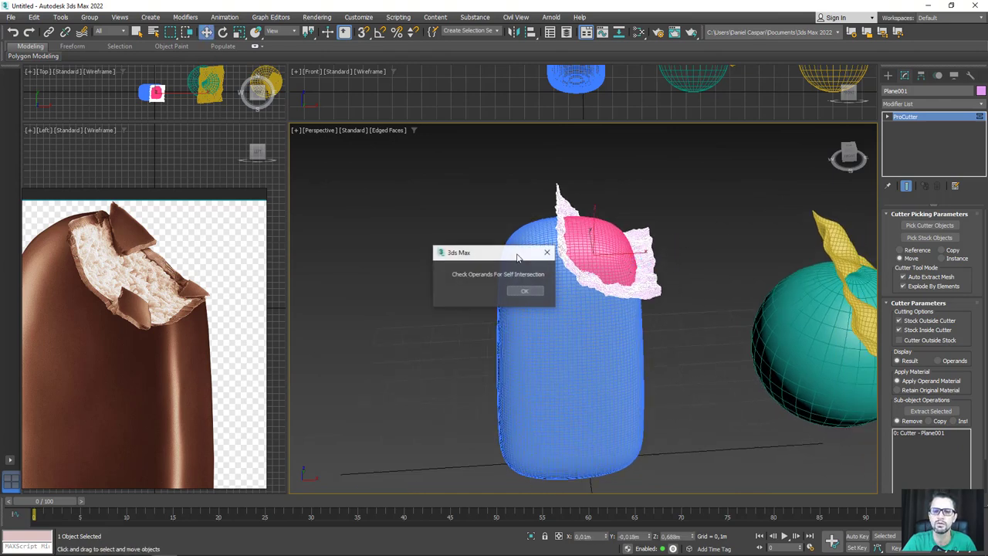
left_click(547, 253)
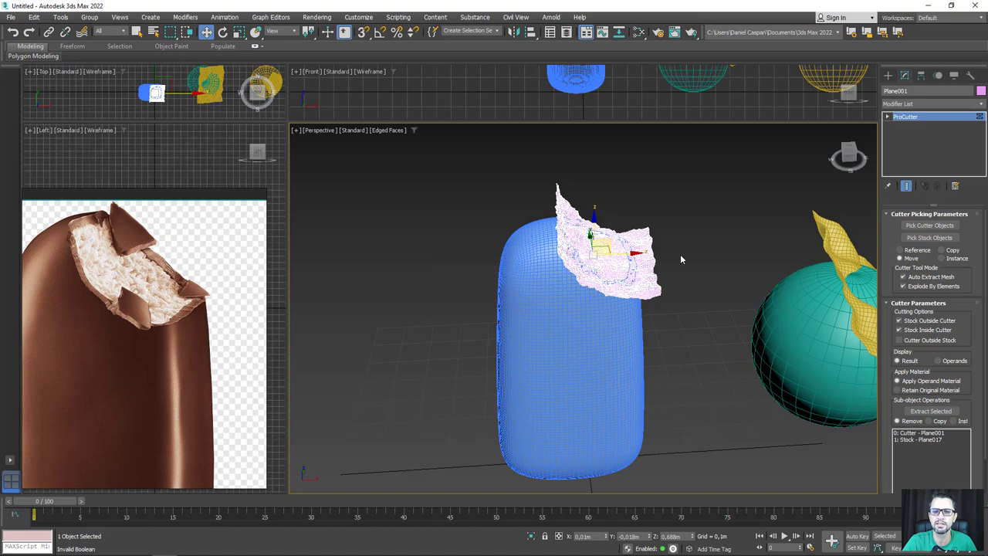
left_click(716, 274)
Move the cutter surface Plane001 off to the right of the bar.
scroll(668, 291, "up", 3)
left_click(668, 291)
left_click(668, 291)
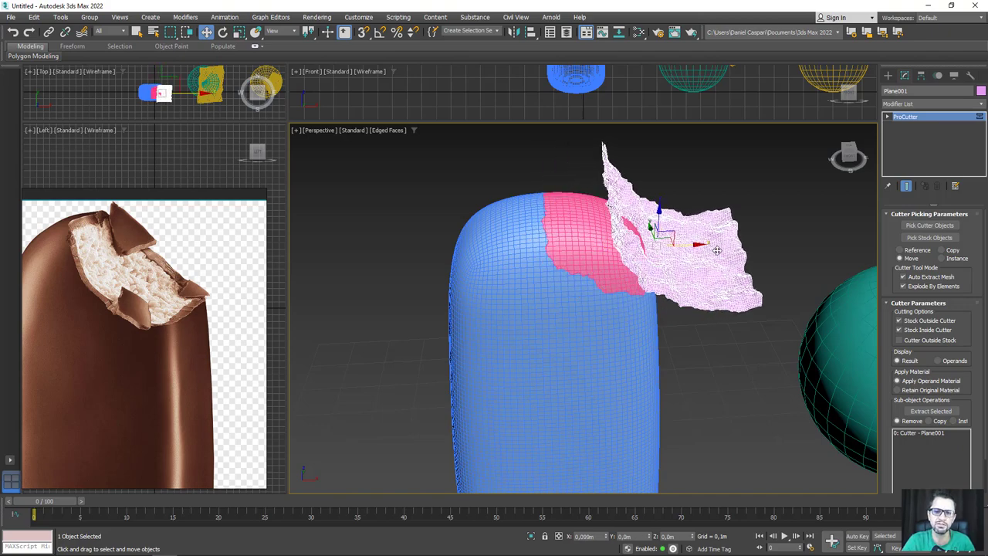
left_click_drag(621, 248, 764, 247)
Select the pink bite piece and lift it to reveal the cavity.
scroll(636, 261, "up", 2)
middle_click_drag(636, 260, 588, 264, "alt")
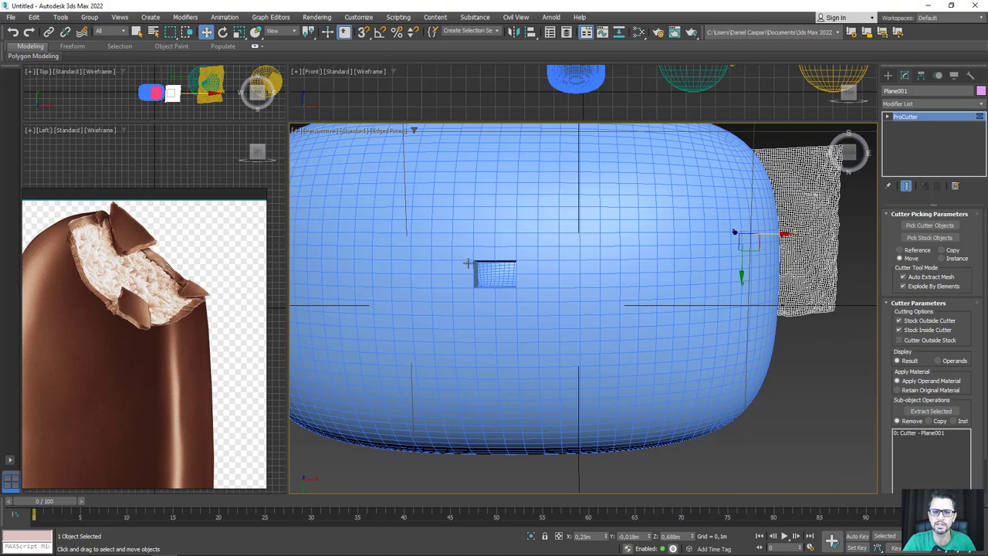
scroll(447, 257, "down", 3)
mouse_move(628, 169)
middle_mouse_down("alt")
mouse_move(619, 309)
mouse_move(554, 242)
mouse_move(555, 224)
middle_mouse_up("alt")
left_click(554, 243)
scroll(554, 242, "up", 2)
scroll(556, 247, "up", 2)
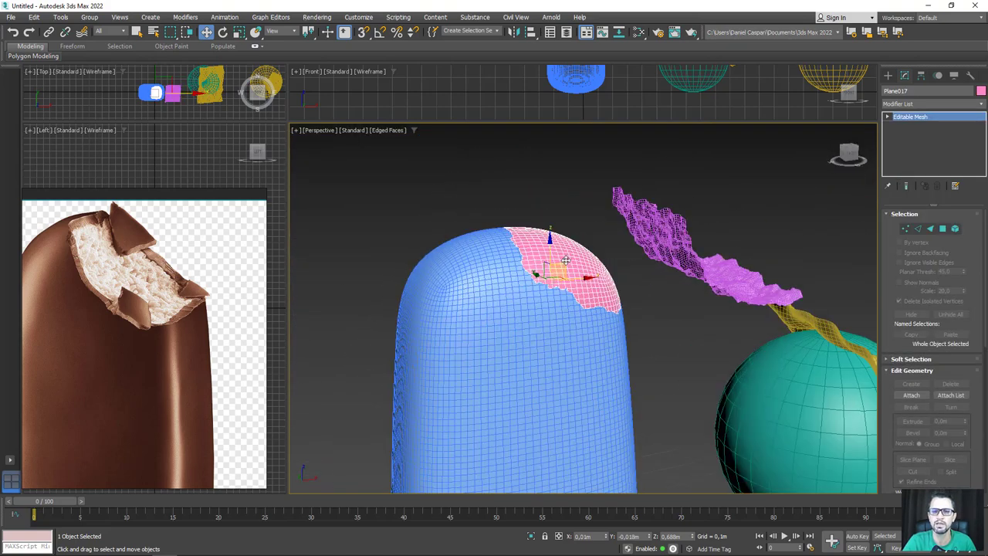
left_click_drag(567, 261, 609, 193)
middle_click_drag(610, 193, 591, 249, "alt")
scroll(591, 249, "up", 2)
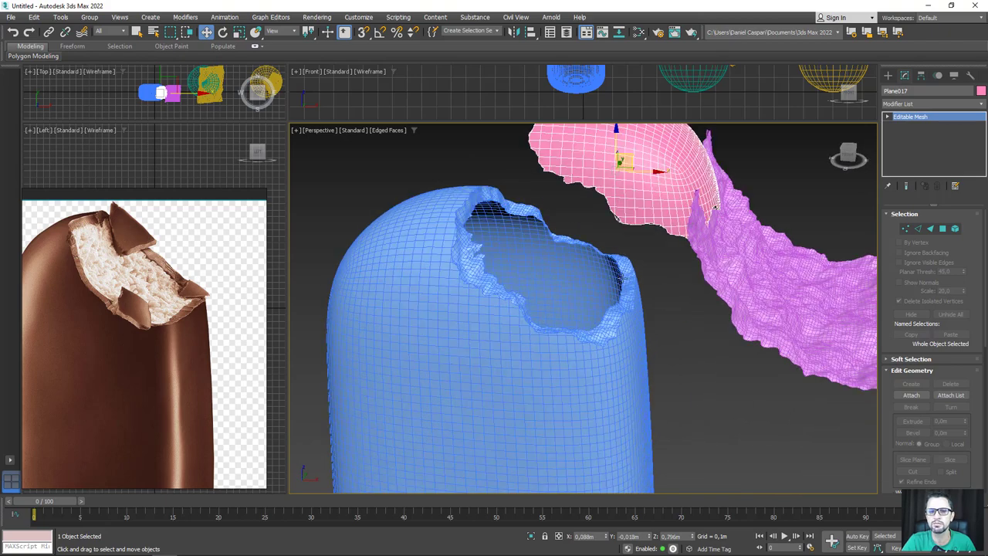
Move the magenta cutter surface further right, clear of the bar.
left_click(736, 282)
scroll(743, 278, "down", 3)
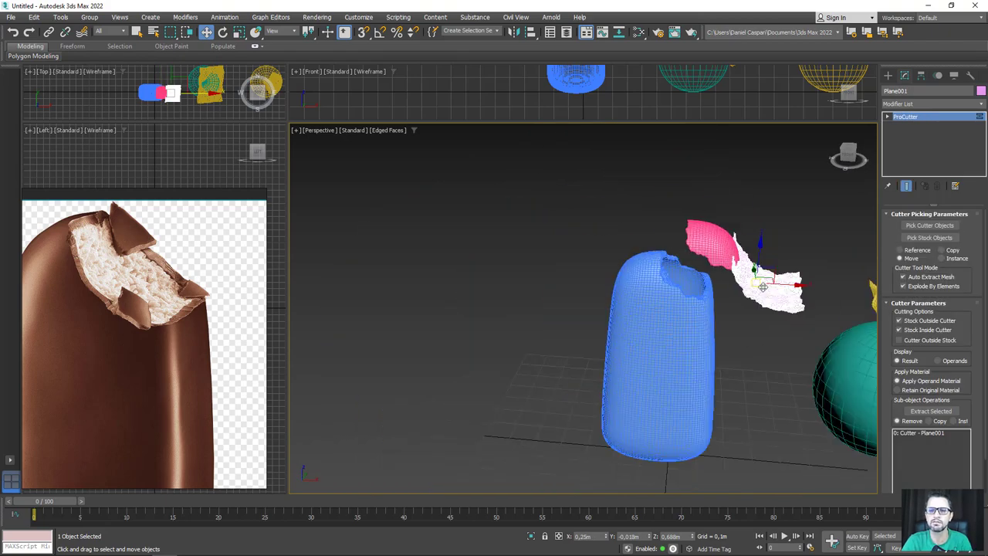
middle_click_drag(742, 278, 567, 270, "alt")
left_click_drag(567, 270, 880, 272)
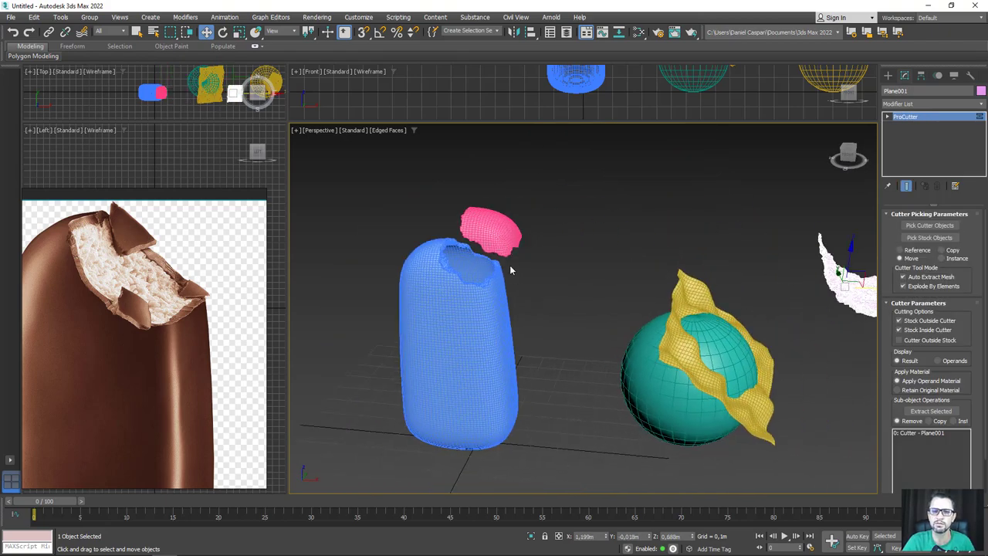
scroll(509, 264, "up", 3)
scroll(457, 270, "up", 2)
scroll(610, 292, "up", 2)
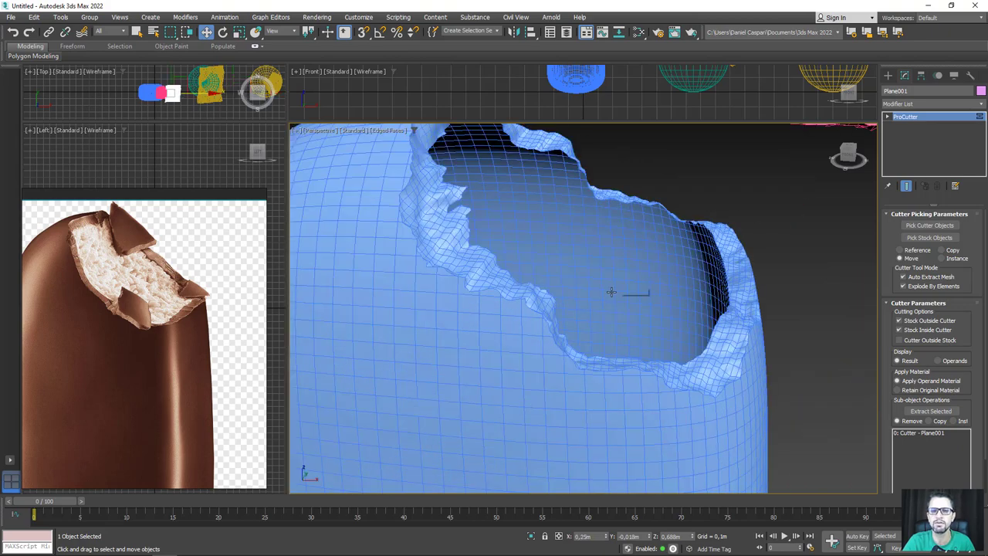
scroll(610, 292, "down", 4)
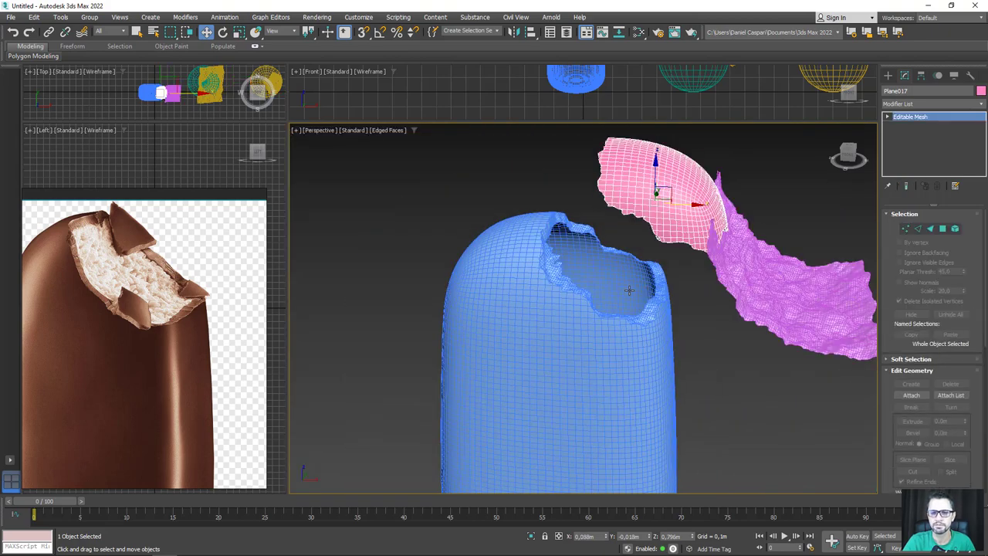
scroll(681, 282, "down", 2)
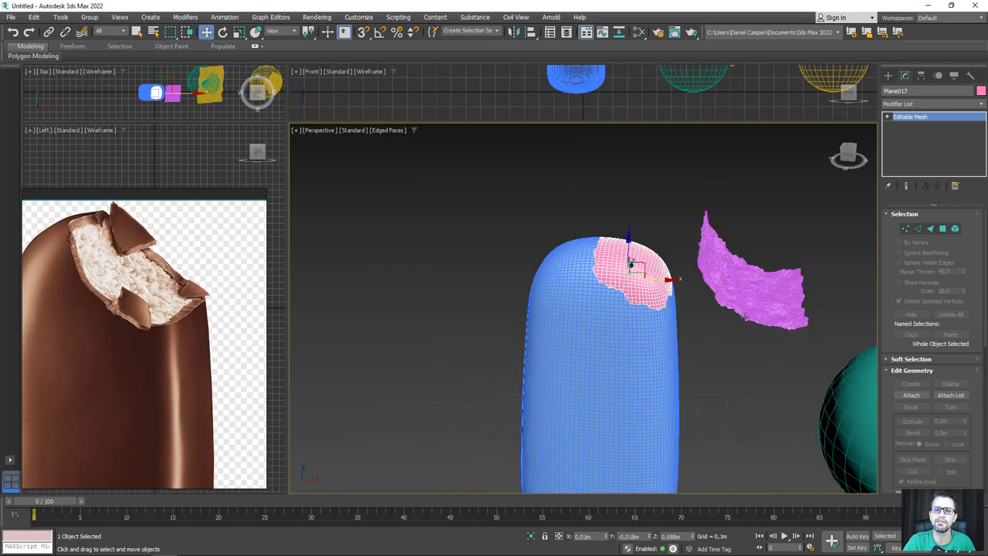
scroll(655, 210, "down", 1)
Move the bar and bite piece left together, then bring up the blue bar's quad menu.
left_click(552, 254, "ctrl")
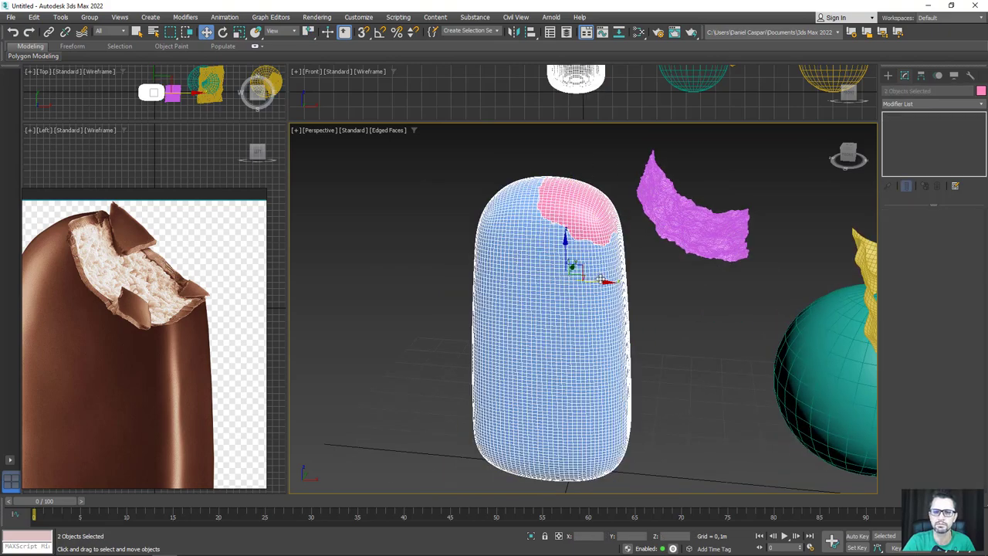
left_click_drag(600, 279, 423, 272)
middle_click_drag(422, 272, 564, 309)
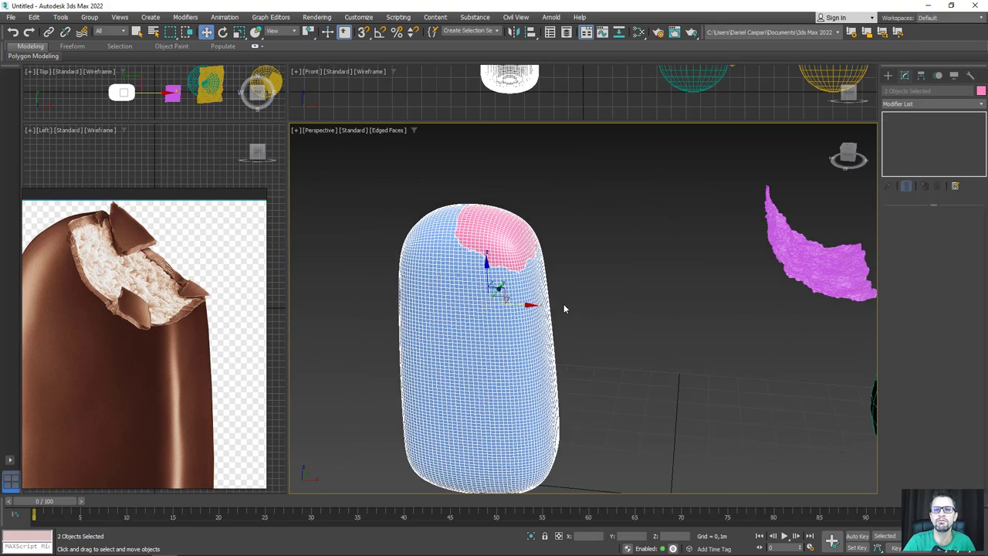
left_click(490, 237)
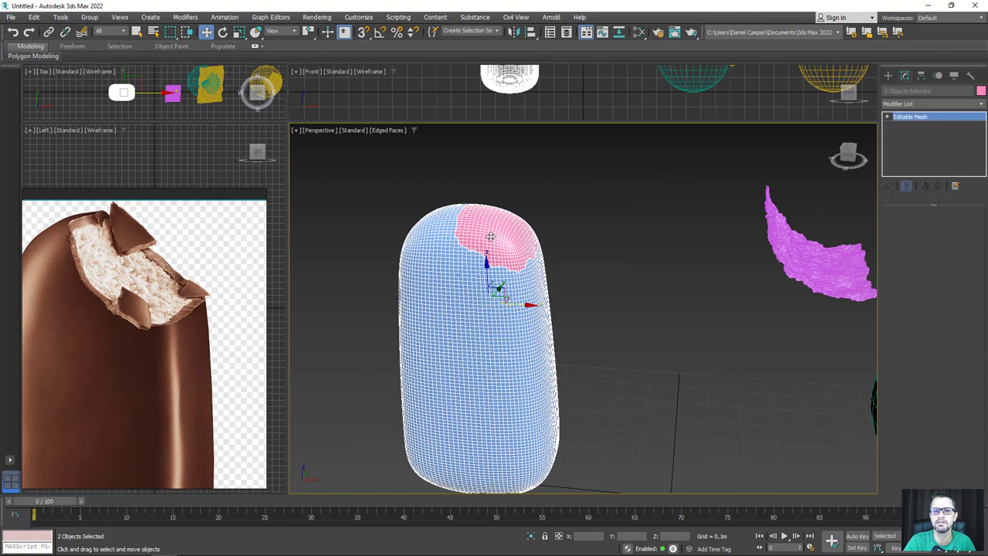
left_click(502, 292)
right_click(502, 290)
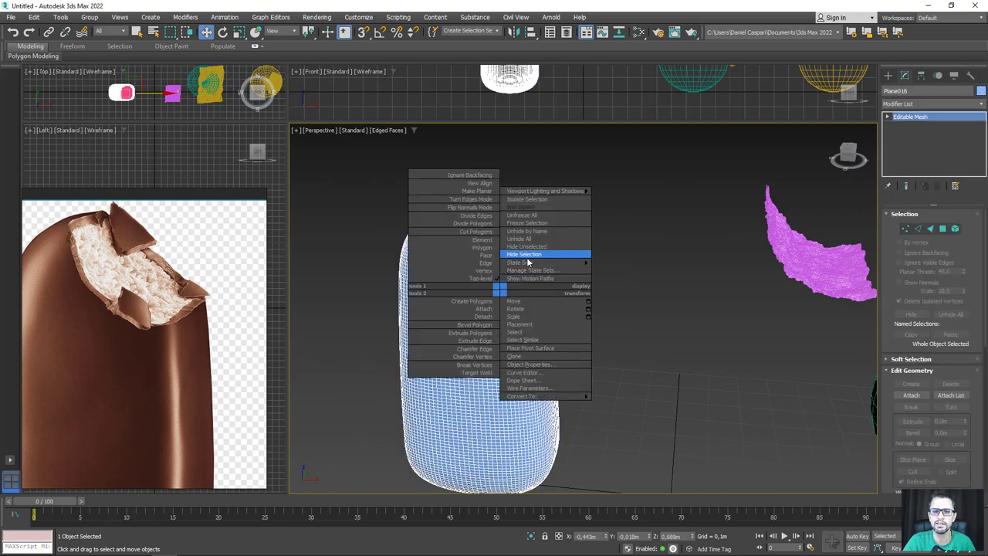
Hide the blue bar and clone the cutter surface across the pink bite piece at a new angle.
left_click(525, 255)
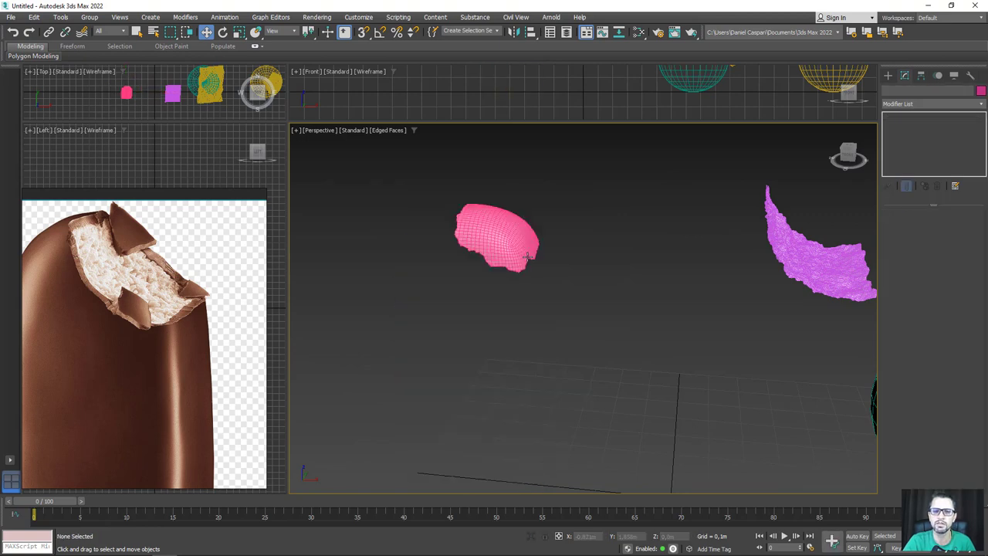
left_click(819, 264)
mouse_move(835, 257)
left_mouse_down()
mouse_move(517, 243)
mouse_move(535, 289)
mouse_move(524, 324)
left_mouse_up()
scroll(516, 243, "up", 3)
key("e")
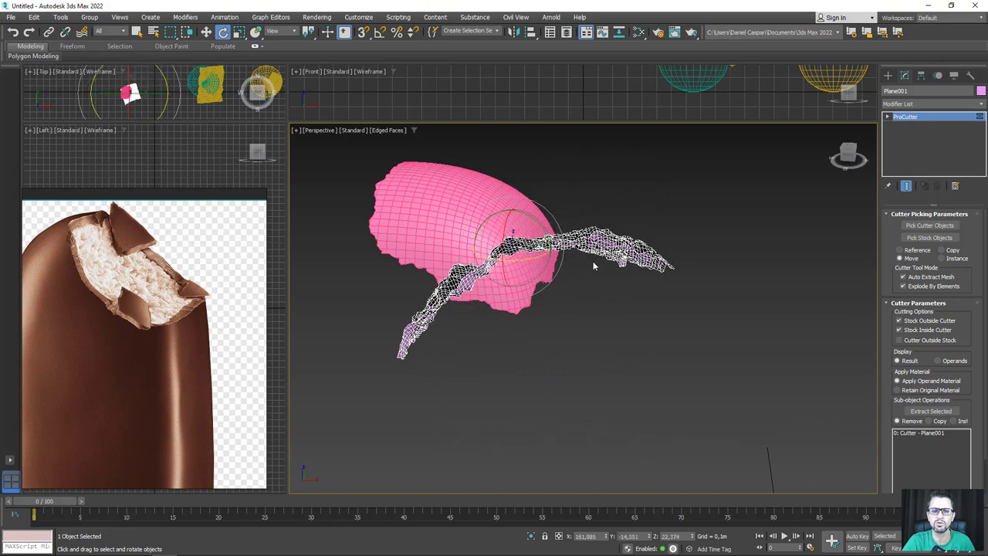
mouse_move(610, 260)
left_mouse_down()
mouse_move(525, 236)
mouse_move(501, 325)
left_mouse_up()
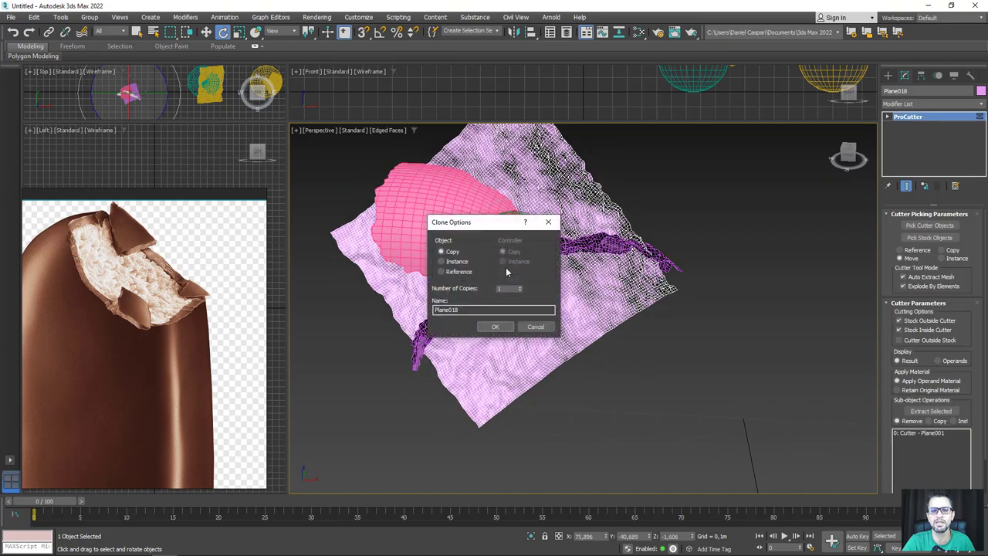
left_click(501, 325)
key("w")
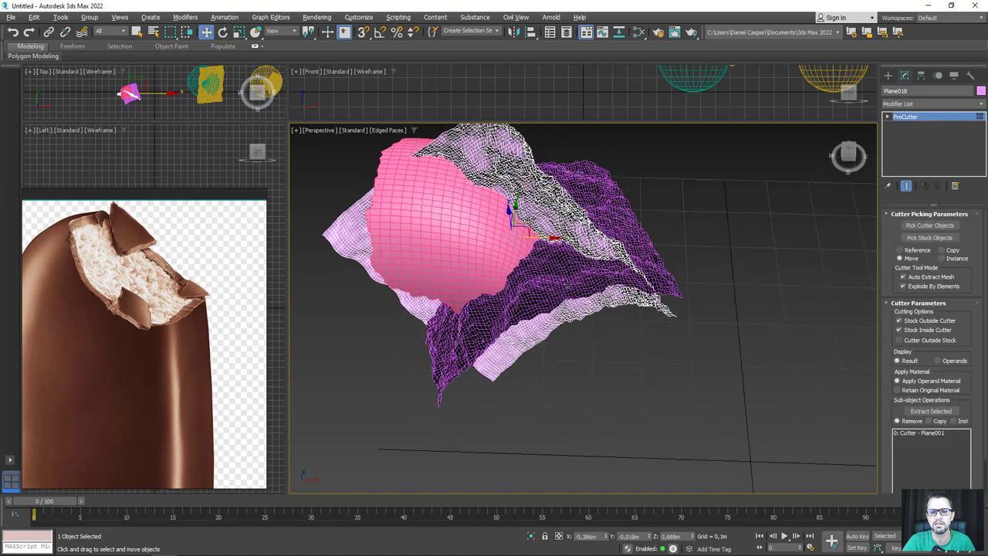
middle_click_drag(502, 324, 532, 254, "alt")
left_click_drag(523, 219, 451, 264)
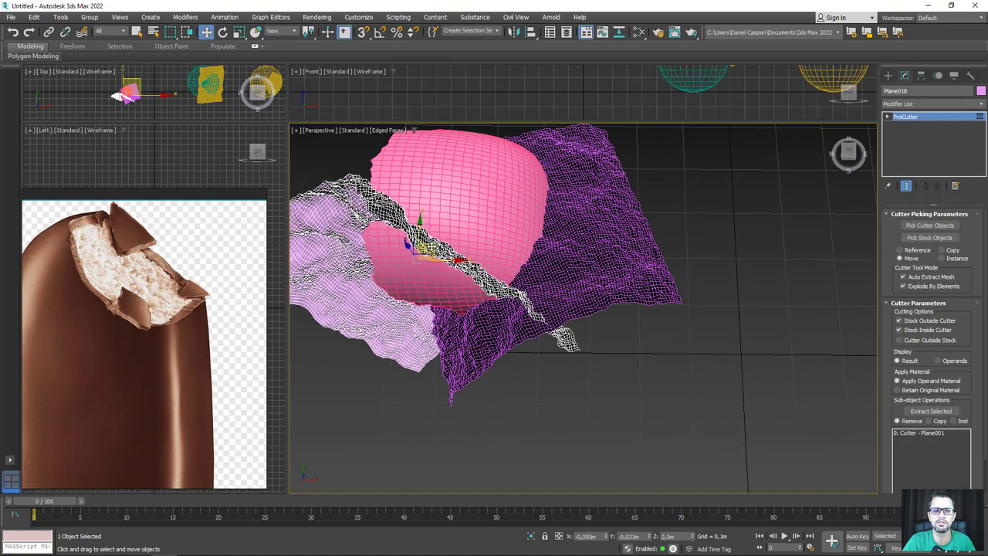
middle_click_drag(454, 261, 540, 262, "alt")
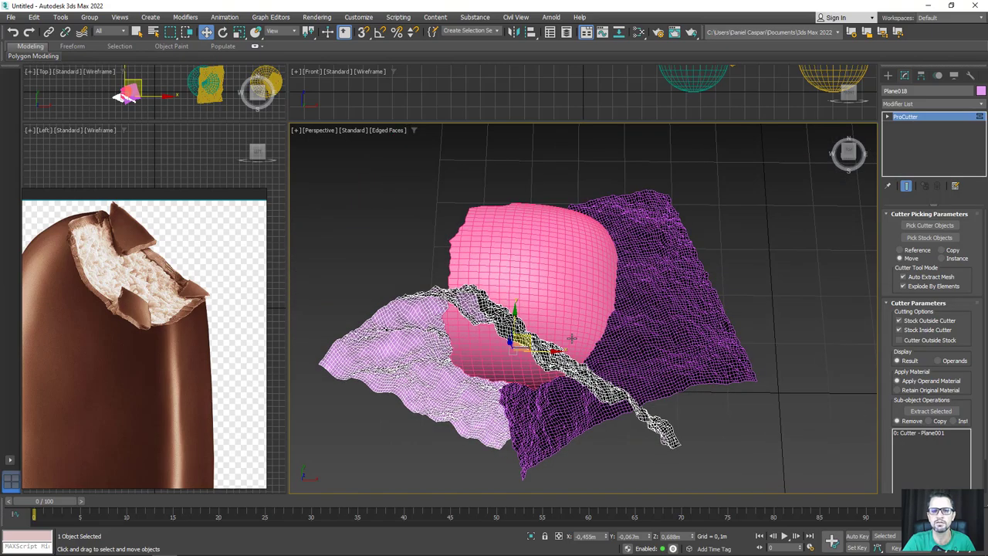
Copy the cutter plane again to the upper right as Plane019 and tilt it near-horizontal.
left_click_drag(554, 370, 693, 317, "shift")
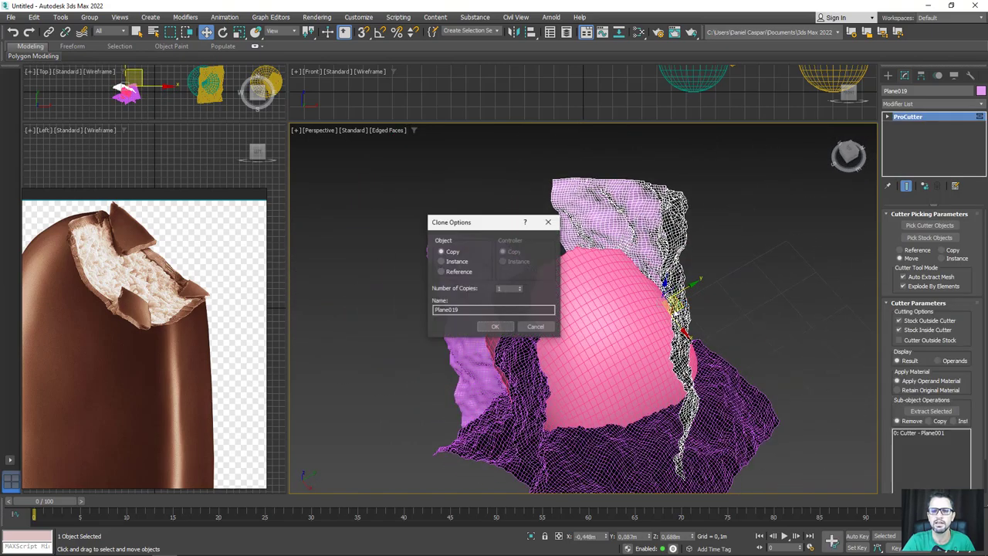
left_click(502, 325)
key("e")
left_click_drag(655, 315, 679, 285)
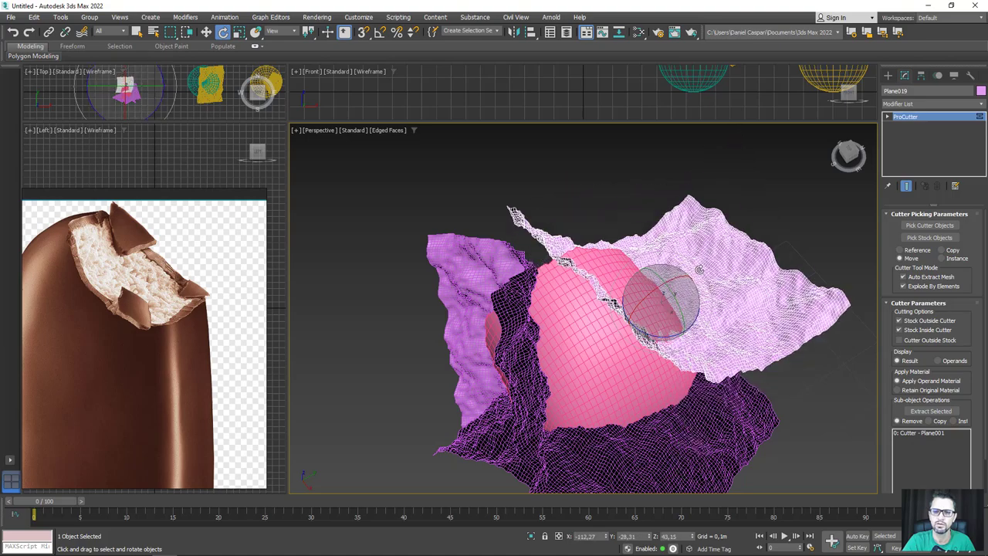
key("w")
mouse_move(675, 287)
middle_mouse_down("alt")
mouse_move(683, 315)
mouse_move(655, 296)
mouse_move(792, 238)
mouse_move(746, 237)
middle_mouse_up("alt")
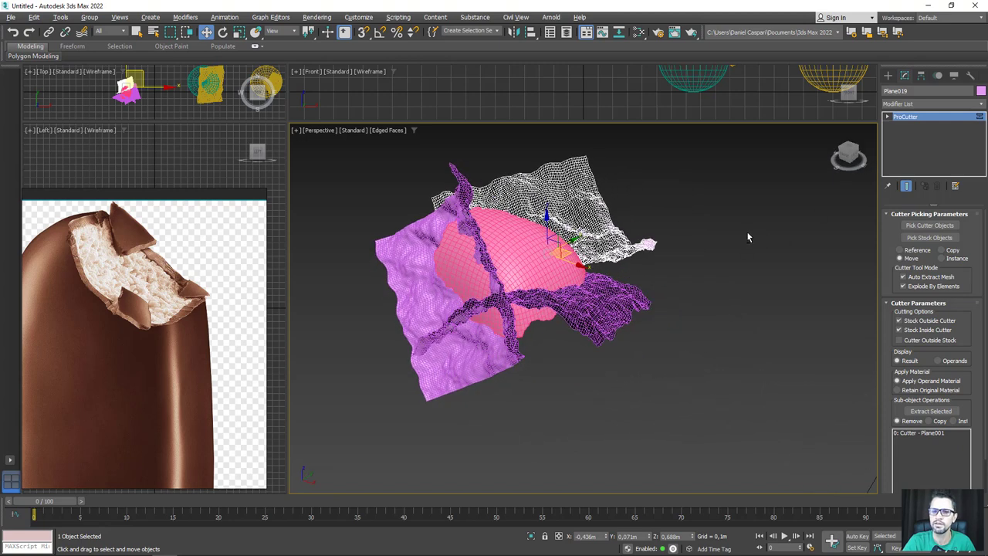
Add Plane018 and Plane001 as ProCutter cutters and pick the pink bite sphere as stock.
left_click(929, 226)
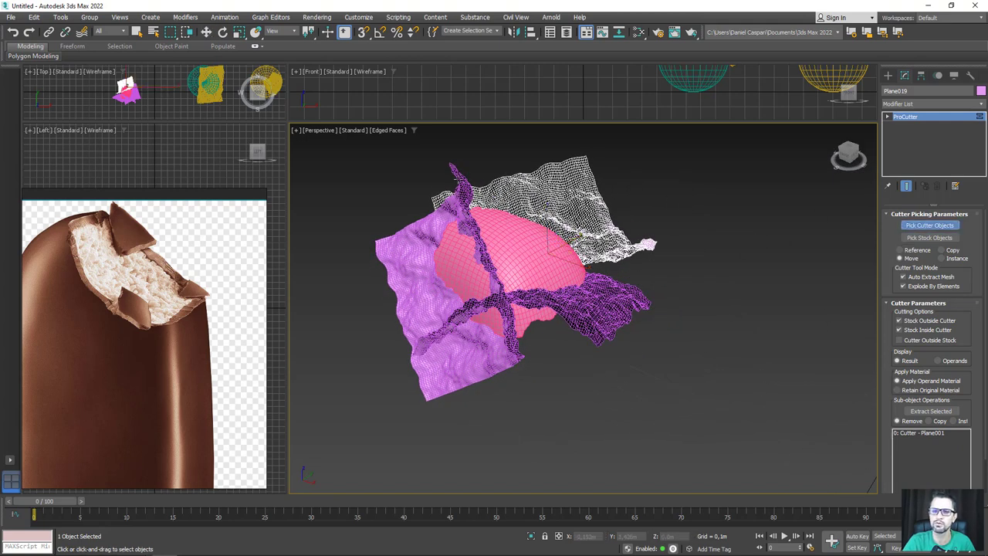
left_click(478, 181)
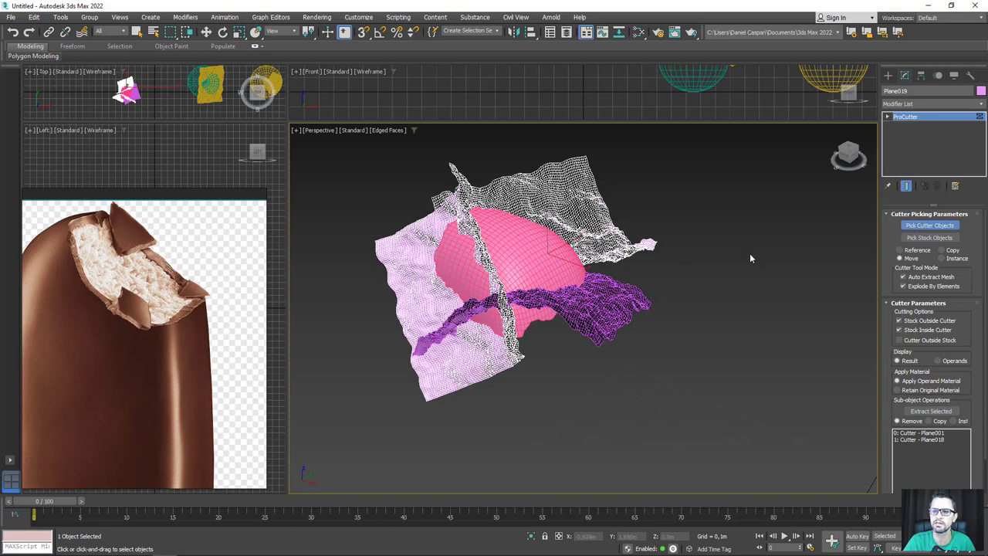
left_click(637, 329)
mouse_move(651, 342)
middle_mouse_down("alt")
mouse_move(561, 297)
mouse_move(673, 332)
mouse_move(685, 368)
mouse_move(661, 434)
mouse_move(637, 370)
mouse_move(676, 357)
middle_mouse_up("alt")
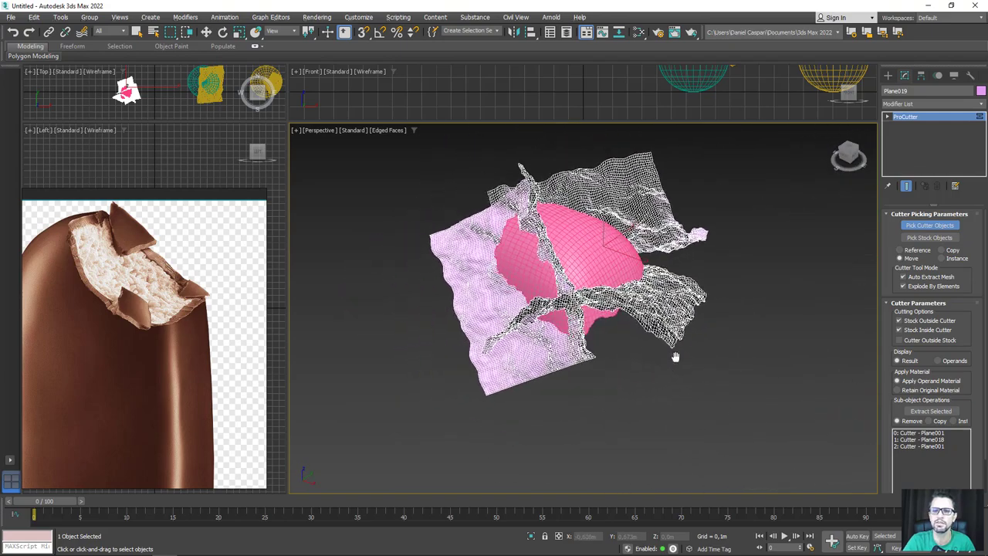
left_click(930, 238)
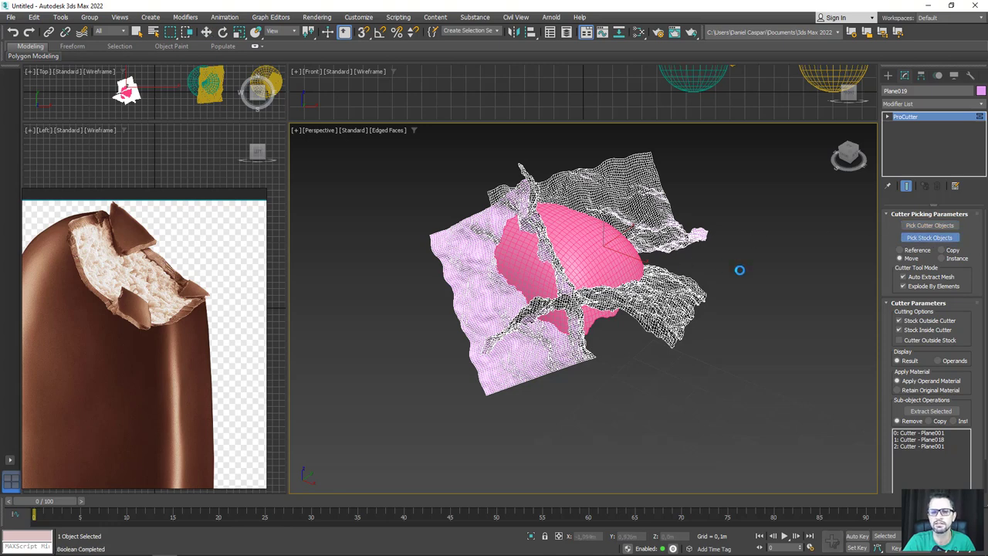
left_click(596, 284)
Move the pink cutter plane away from the cut chunks.
scroll(748, 293, "down", 3)
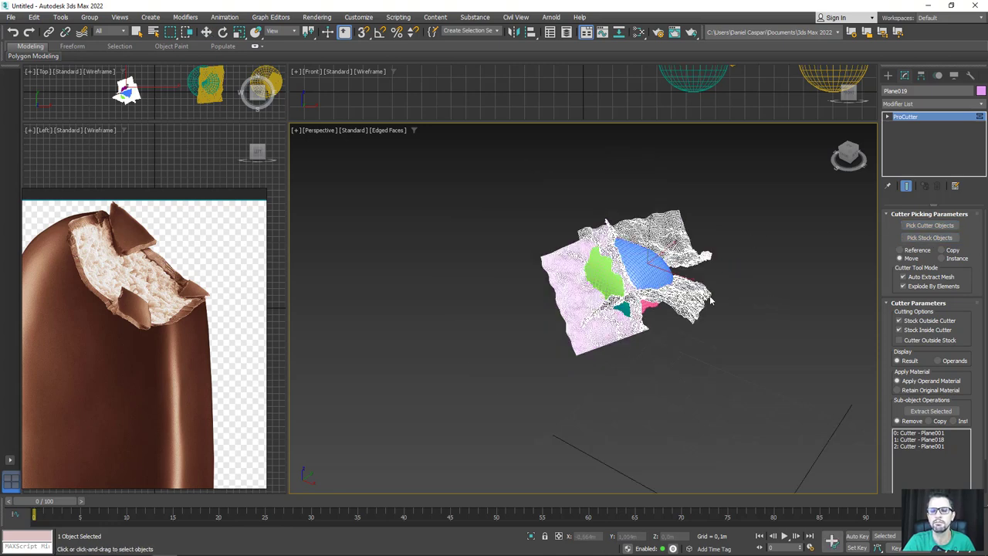
middle_click_drag(748, 293, 625, 282)
key("w")
left_click_drag(521, 258, 718, 355)
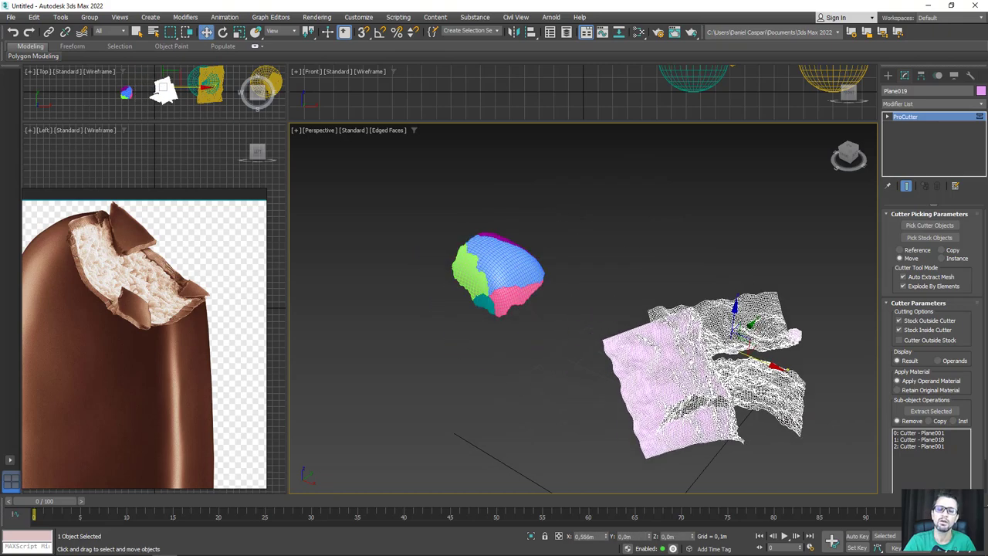
mouse_move(587, 301)
middle_mouse_down("alt")
mouse_move(427, 363)
mouse_move(505, 267)
middle_mouse_up("alt")
Test-lift the top chunk and chunk Plane022, putting each back in place.
left_click(427, 363)
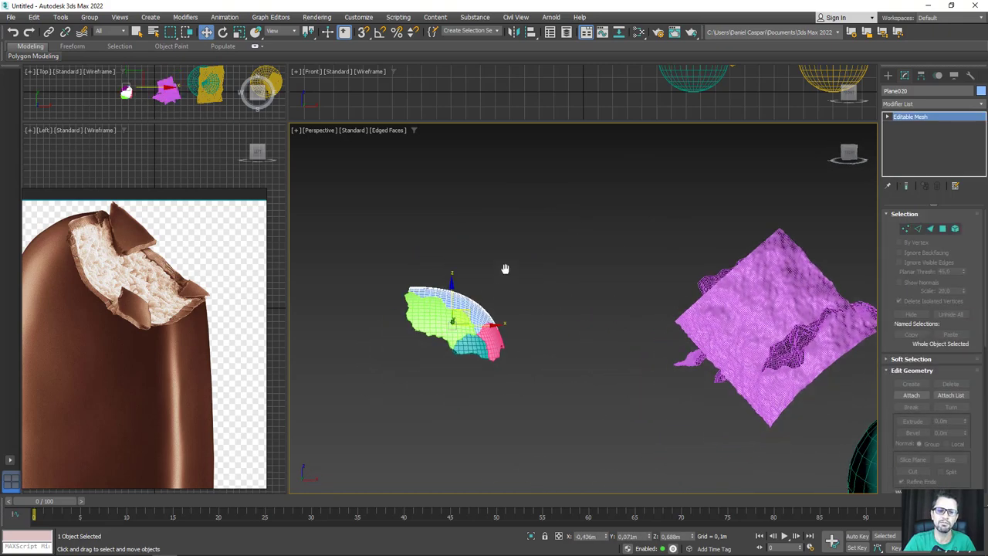
mouse_move(505, 267)
left_mouse_down()
mouse_move(551, 213)
mouse_move(514, 266)
left_mouse_up()
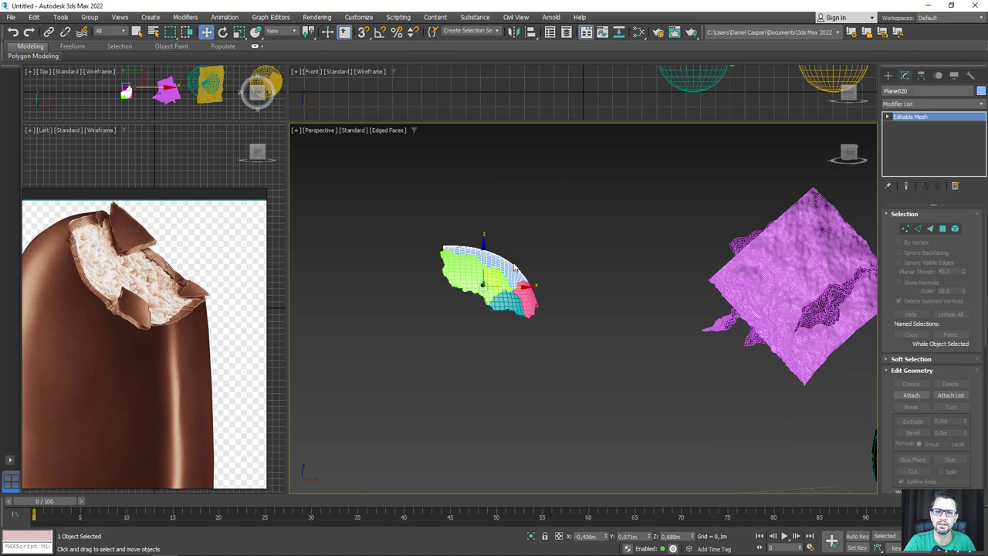
left_click(459, 280)
middle_click_drag(459, 280, 538, 272, "alt")
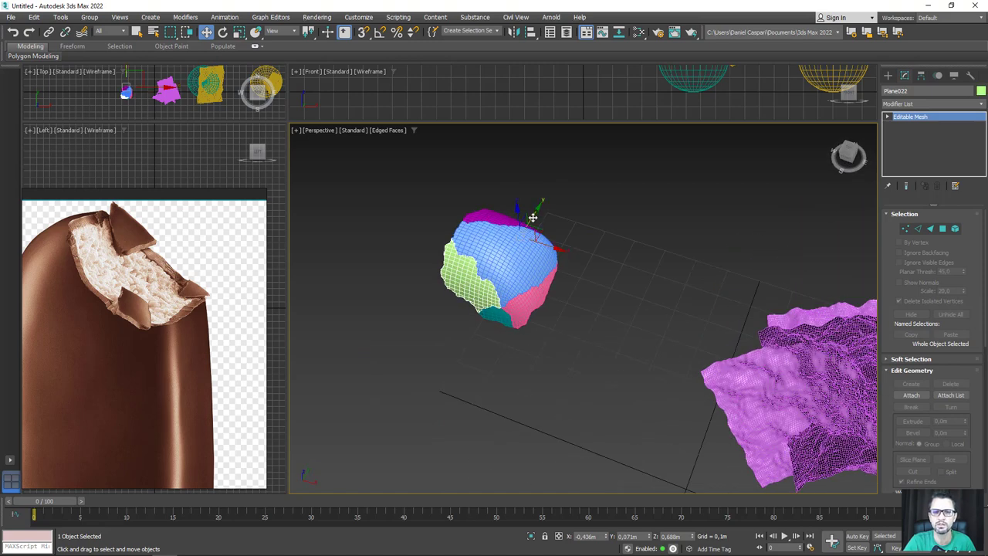
mouse_move(532, 218)
left_mouse_down()
mouse_move(481, 286)
mouse_move(532, 218)
left_mouse_up()
middle_click_drag(533, 217, 506, 277, "alt")
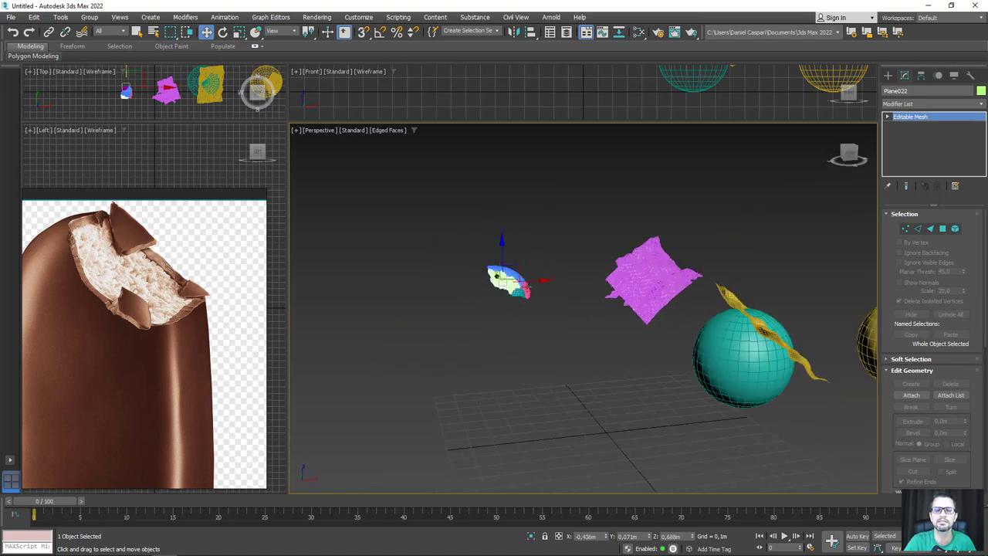
Unhide All to restore the blue bar and add it to the selected chunks.
right_click(526, 323)
left_click(544, 276)
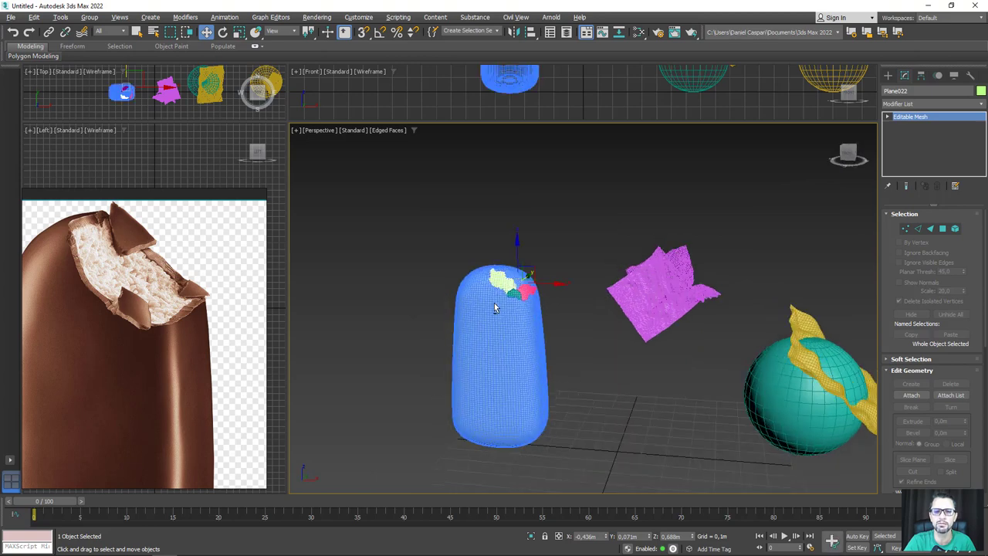
middle_click_drag(495, 308, 443, 248, "alt")
left_click(501, 347)
scroll(542, 319, "up", 3)
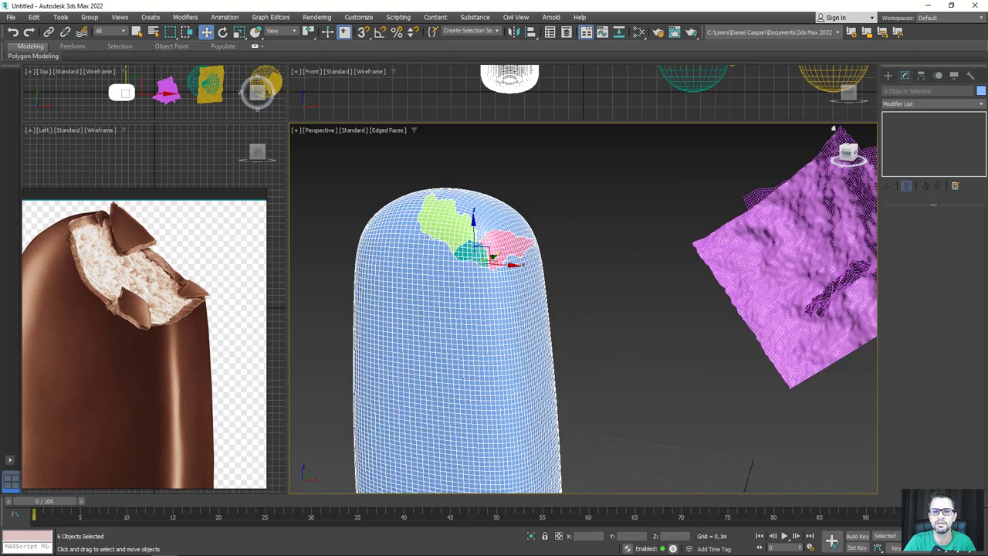
Give the bar and chunks a dark blue object colour and switch to Default Shading.
left_click(981, 91)
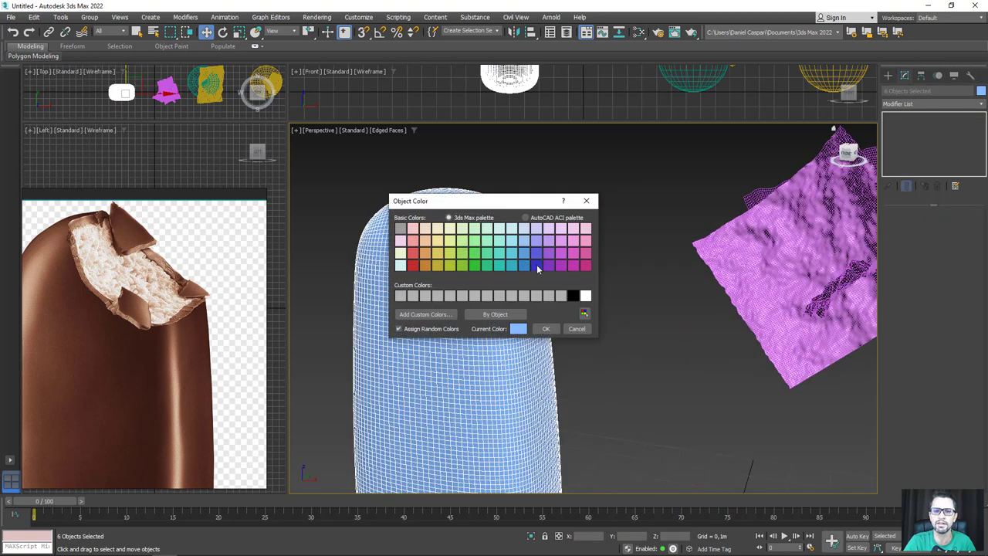
left_click(537, 263)
left_click(546, 326)
key("F4")
middle_click_drag(591, 301, 635, 267, "alt")
Lift chunk Plane022 off the bar's top to expose the bite cavity.
left_click(511, 206)
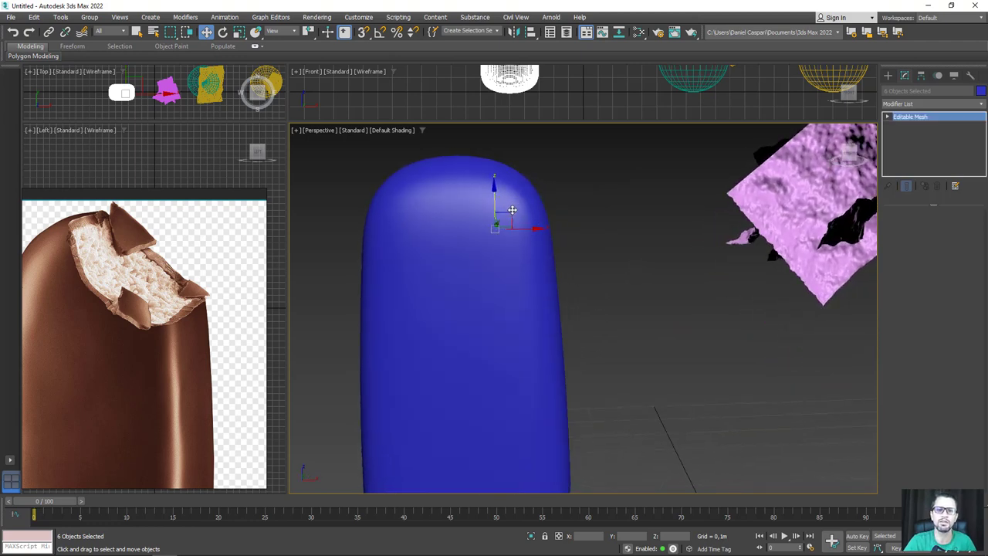
left_click_drag(509, 183, 575, 144)
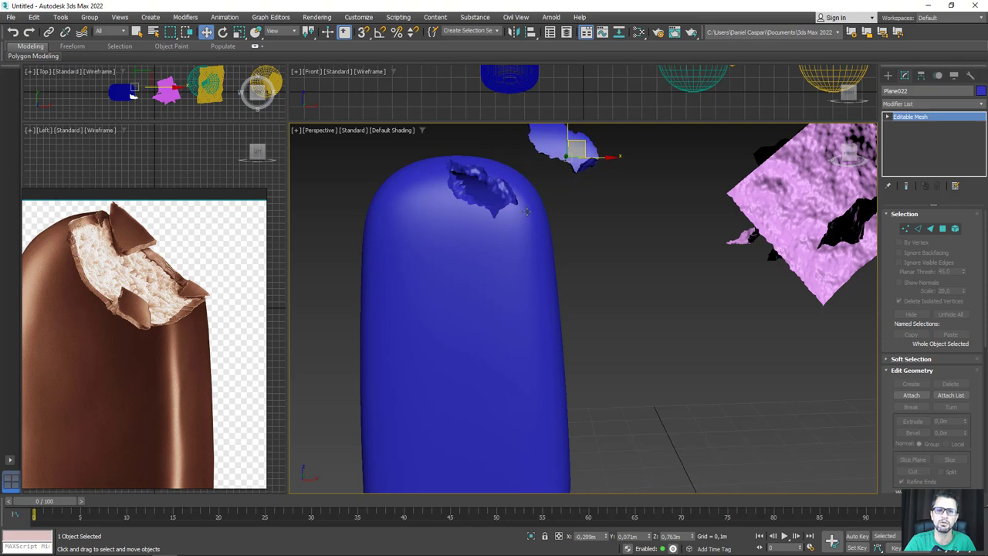
middle_click_drag(575, 143, 540, 200, "alt")
scroll(500, 258, "up", 5)
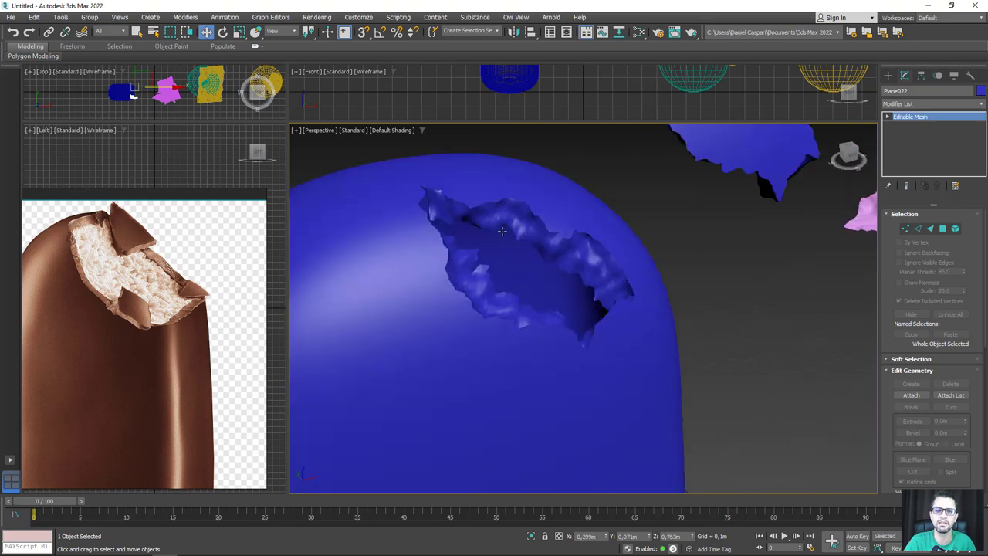
Zoom out and lift chunk Plane020 upward beside Plane022.
scroll(520, 285, "down", 5)
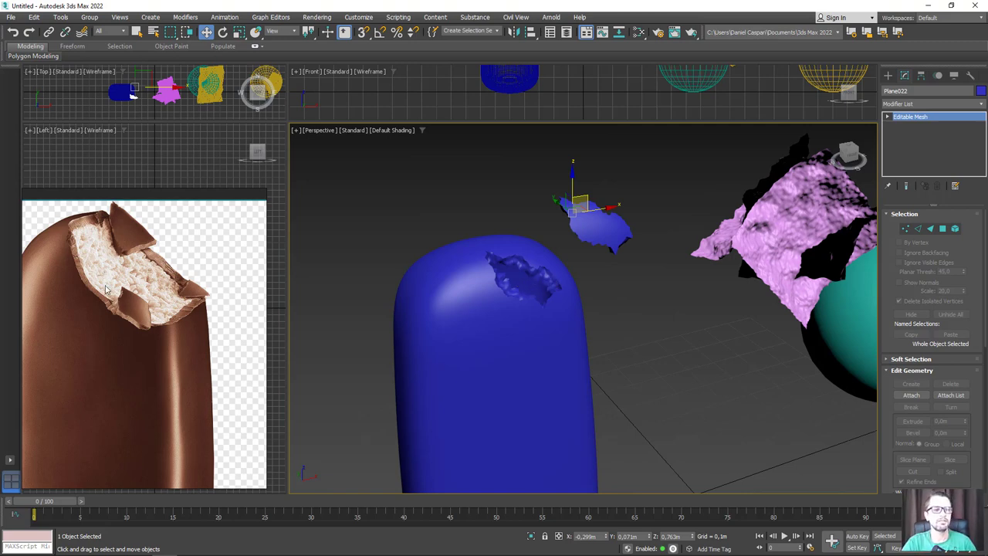
left_click_drag(75, 256, 102, 303)
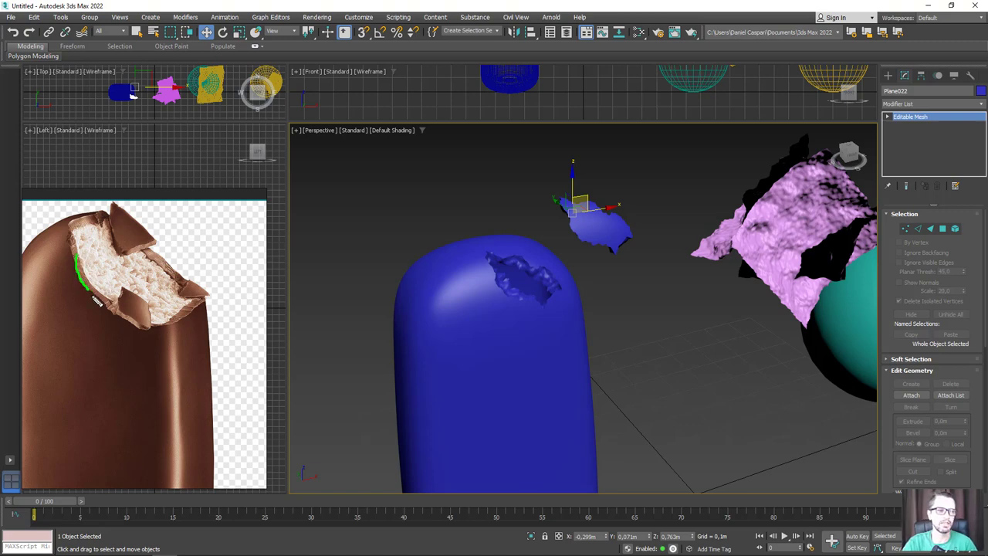
key("Escape")
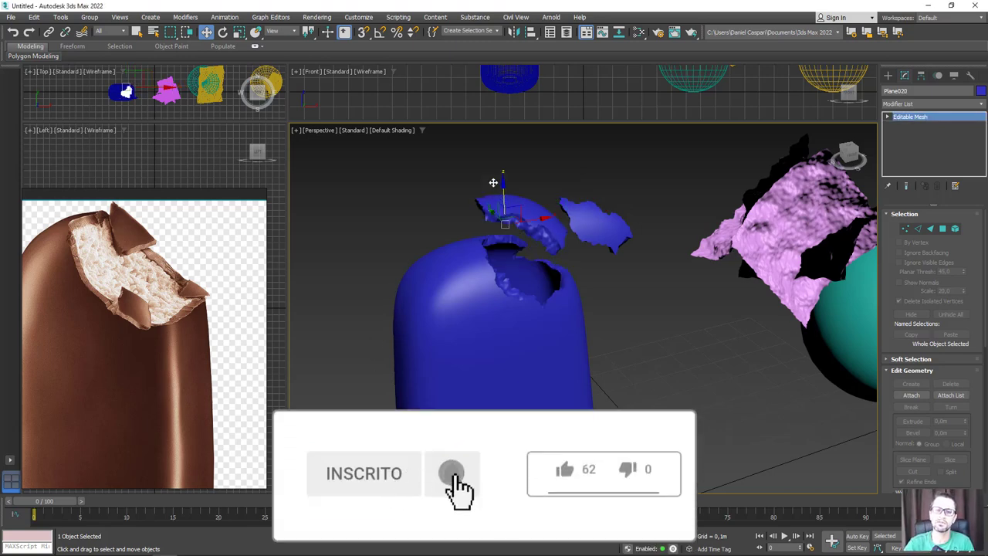
left_click_drag(504, 235, 503, 189)
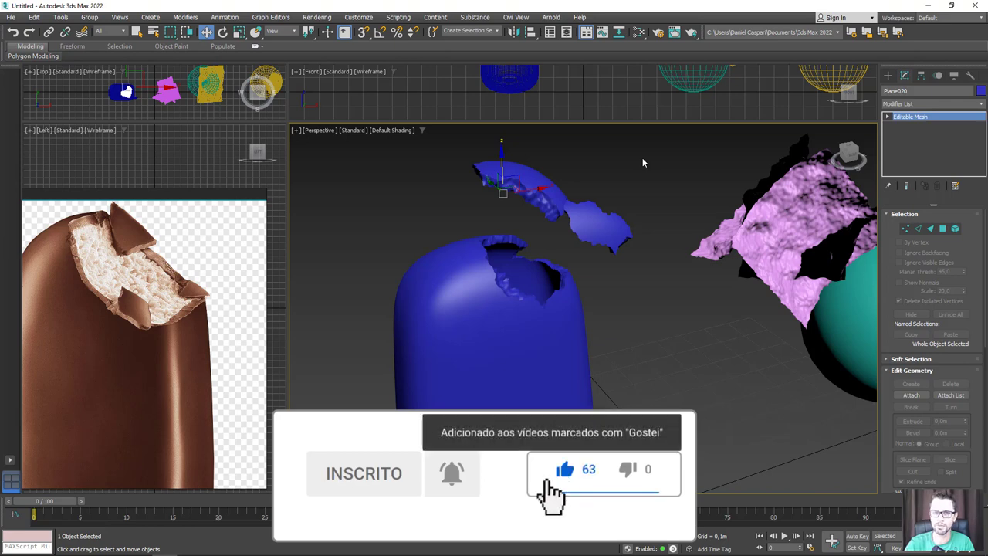